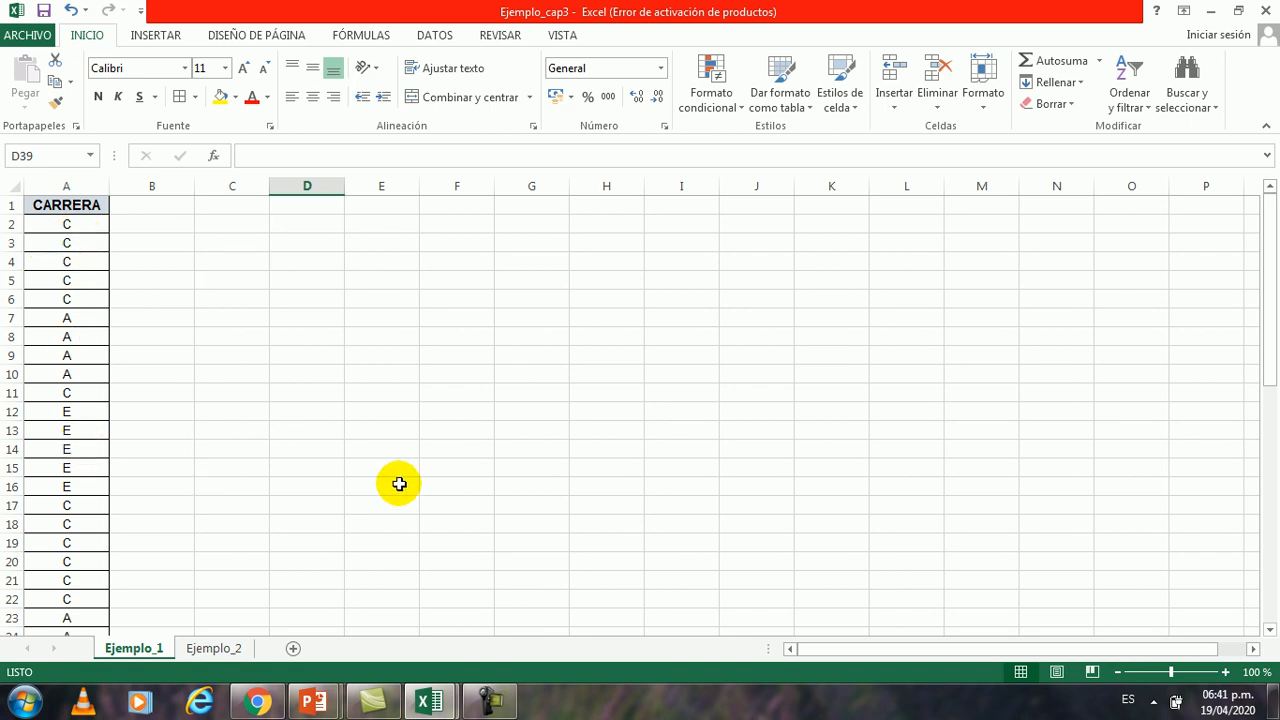
# Review the career codes in the CARRERA column from the header down to row 51 and back up to the first entry
pyautogui.click(66, 205)
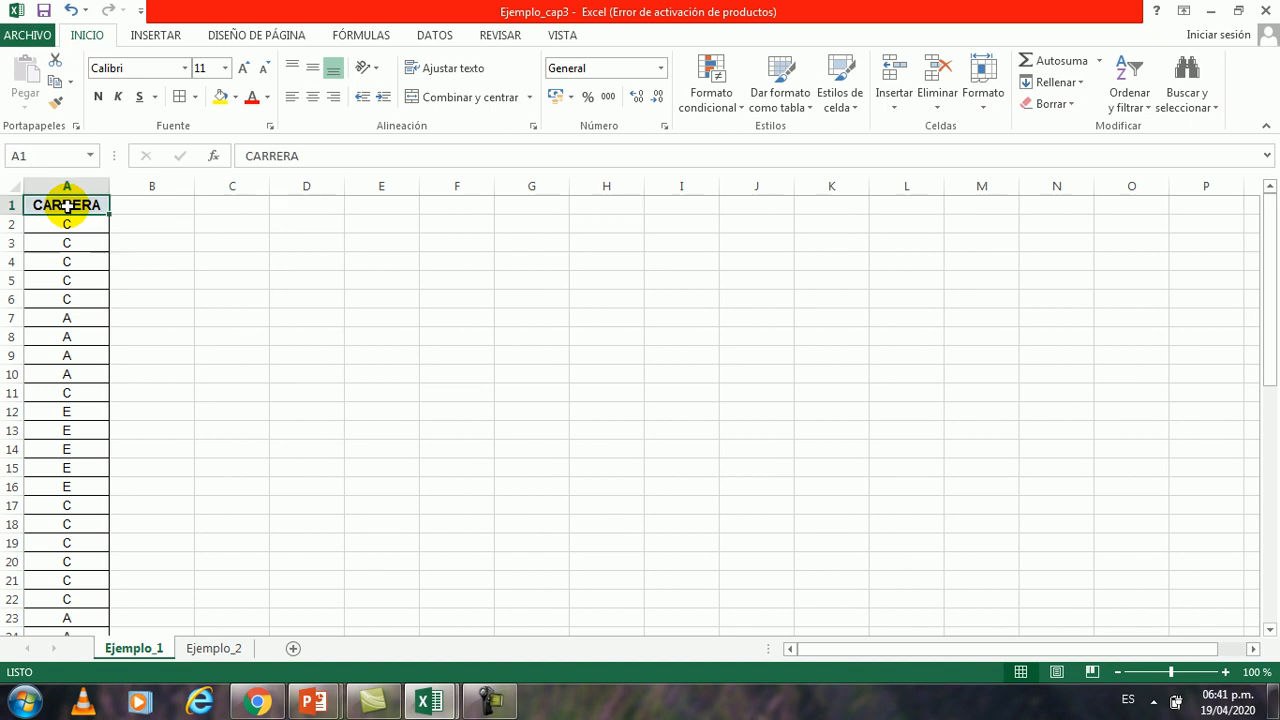
pyautogui.press('Down')
pyautogui.press('Down')
pyautogui.press('Down')
pyautogui.press('Down')
pyautogui.press('Down')
pyautogui.press('Down')
pyautogui.press('Down')
pyautogui.press('Down')
pyautogui.press('Down')
pyautogui.press('Down')
pyautogui.press('Down')
pyautogui.press('Down')
pyautogui.press('Down')
pyautogui.press('Down')
pyautogui.press('Down')
pyautogui.press('Down')
pyautogui.press('Down')
pyautogui.press('Down')
pyautogui.press('Down')
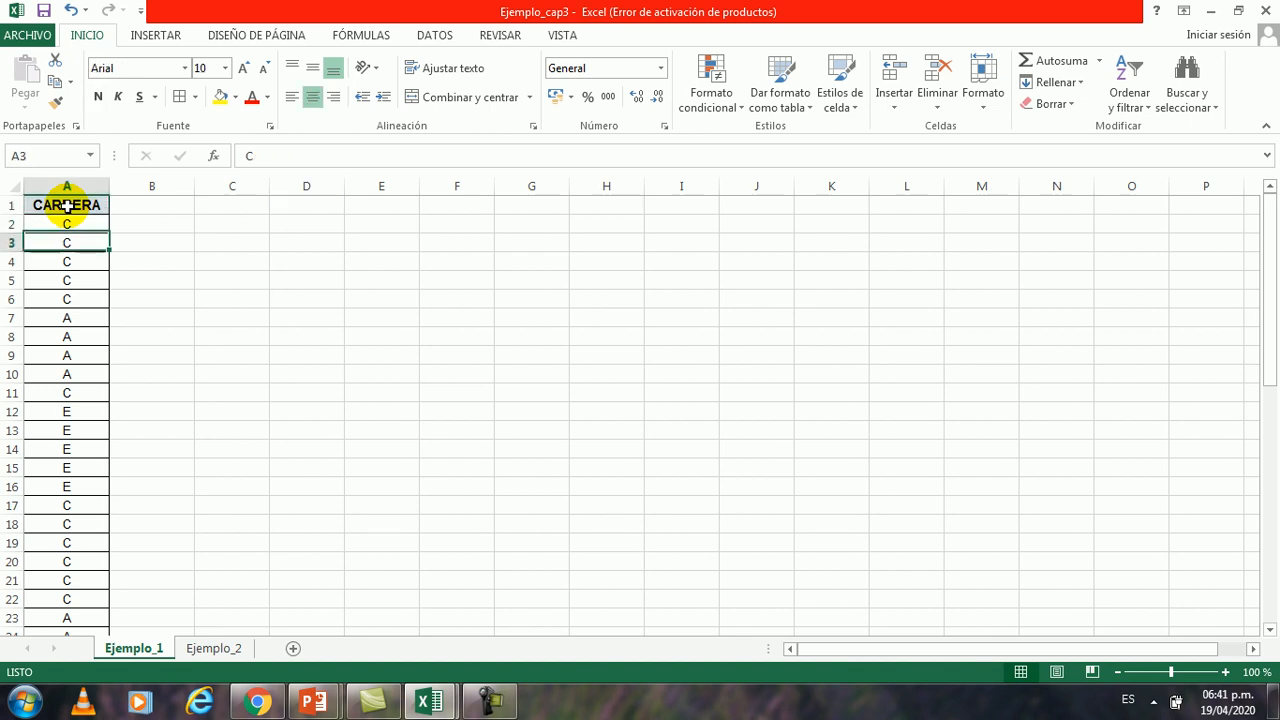
pyautogui.press('Down')
pyautogui.press('Down')
pyautogui.press('Down')
pyautogui.press('Down')
pyautogui.press('Down')
pyautogui.press('Down')
pyautogui.press('Down')
pyautogui.press('Down')
pyautogui.press('Down')
pyautogui.press('Down')
pyautogui.press('Down')
pyautogui.press('Down')
pyautogui.press('Down')
pyautogui.press('Down')
pyautogui.press('Down')
pyautogui.press('Down')
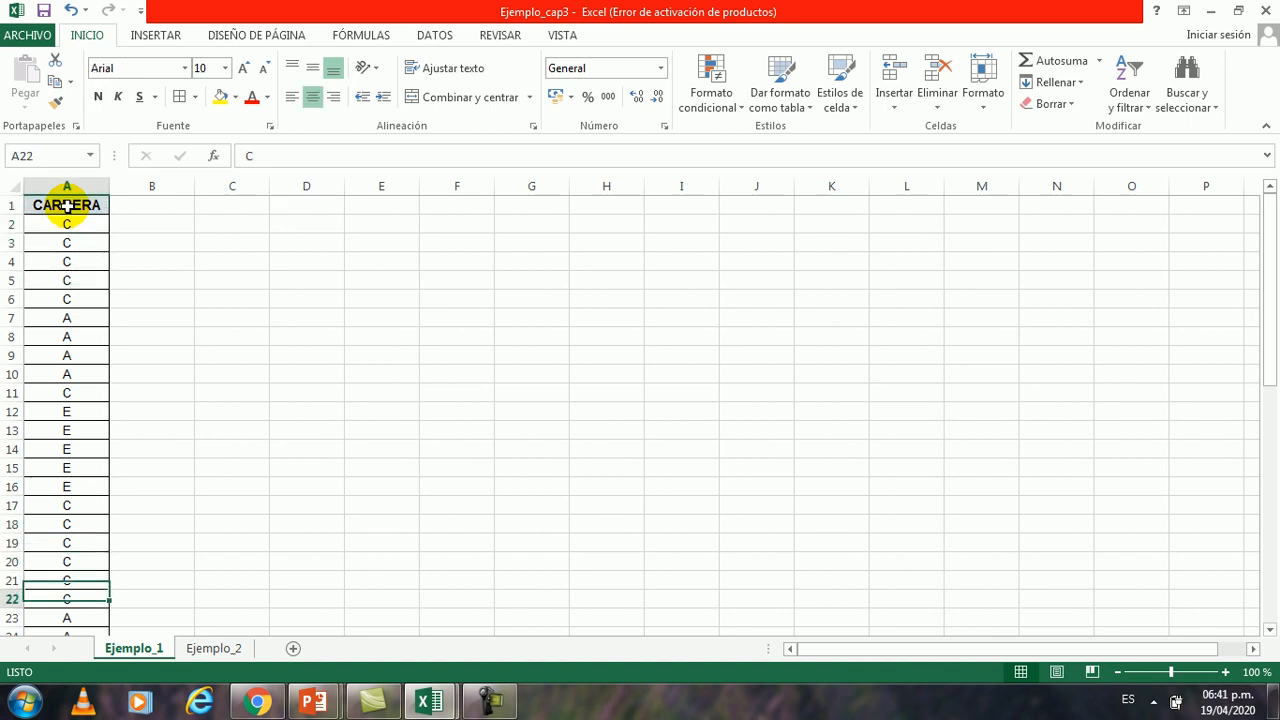
pyautogui.press('Down')
pyautogui.press('Down')
pyautogui.press('Down')
pyautogui.press('Down')
pyautogui.press('Down')
pyautogui.press('Down')
pyautogui.press('Down')
pyautogui.press('Down')
pyautogui.press('Down')
pyautogui.press('Down')
pyautogui.press('Down')
pyautogui.press('Down')
pyautogui.press('Down')
pyautogui.press('Down')
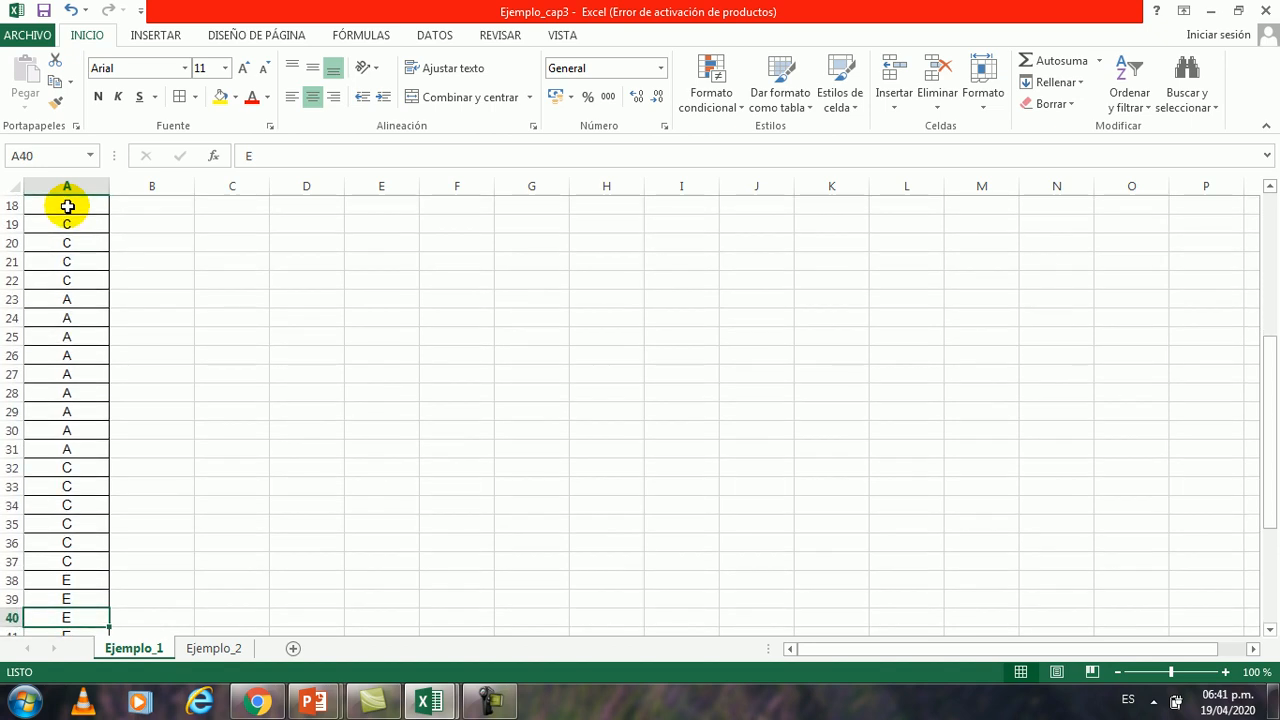
pyautogui.press('Down')
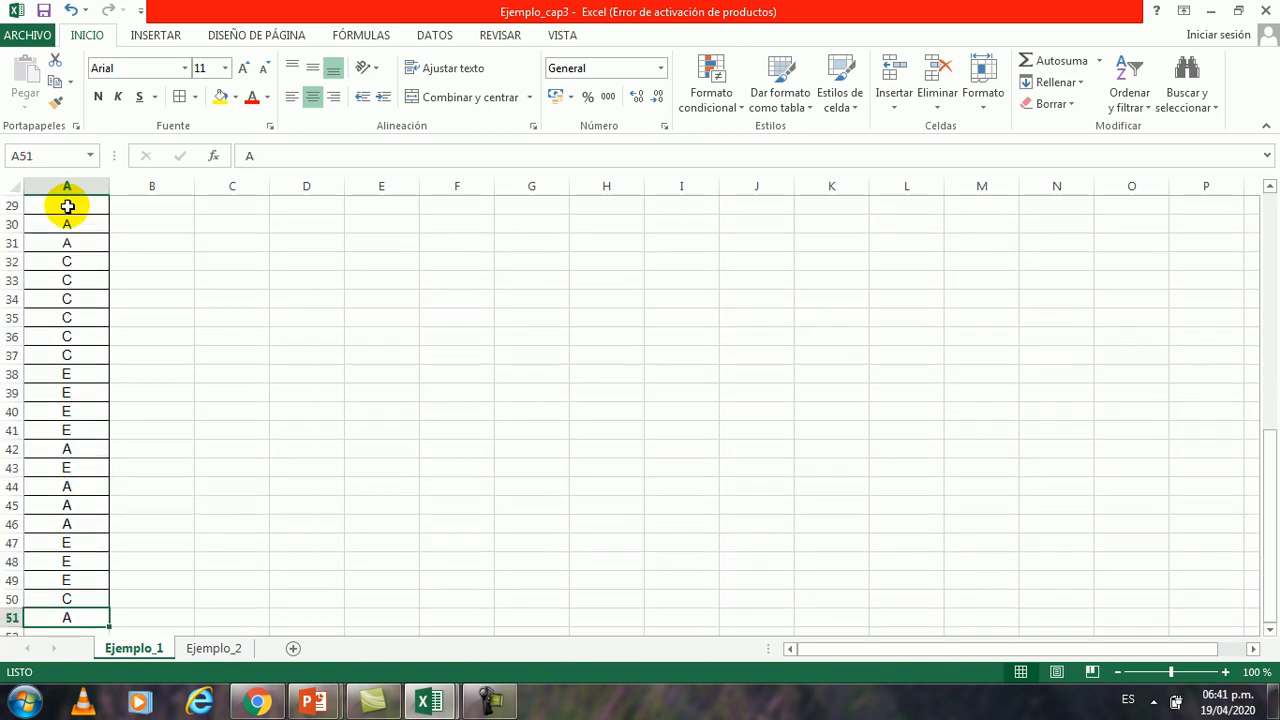
pyautogui.press('Up')
pyautogui.press('Down')
pyautogui.press('Up')
pyautogui.press('Up')
pyautogui.press('Up')
pyautogui.press('Up')
pyautogui.press('Up')
pyautogui.press('Up')
pyautogui.press('Up')
pyautogui.press('Up')
pyautogui.press('Up')
pyautogui.press('Up')
pyautogui.press('Up')
pyautogui.press('Up')
pyautogui.press('Up')
pyautogui.press('Up')
pyautogui.press('Up')
pyautogui.press('Up')
pyautogui.press('Up')
pyautogui.press('Up')
pyautogui.press('Up')
pyautogui.press('Up')
pyautogui.press('Up')
pyautogui.press('Up')
pyautogui.press('Up')
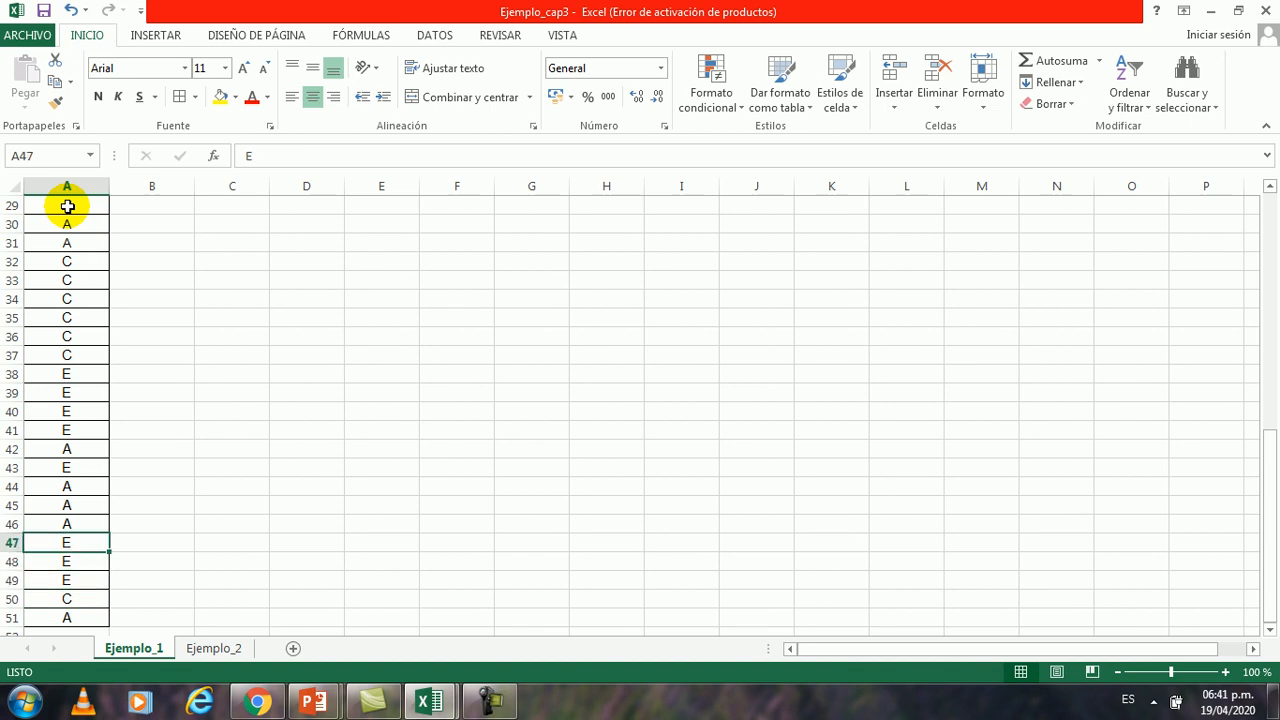
pyautogui.press('Up')
pyautogui.press('Up')
pyautogui.press('Up')
pyautogui.press('Up')
pyautogui.press('Up')
pyautogui.press('Up')
pyautogui.press('Up')
pyautogui.press('Up')
pyautogui.press('Up')
pyautogui.press('Up')
pyautogui.press('Up')
pyautogui.press('Up')
pyautogui.press('Up')
pyautogui.press('Up')
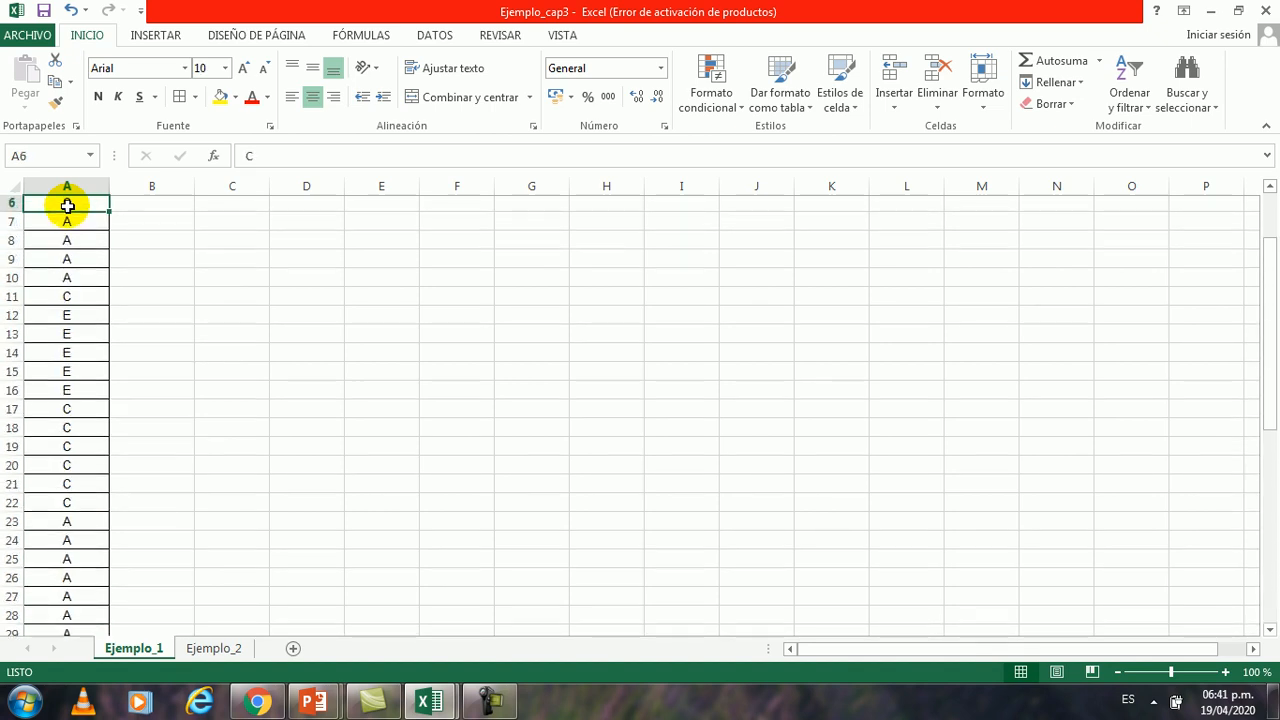
pyautogui.press('Down')
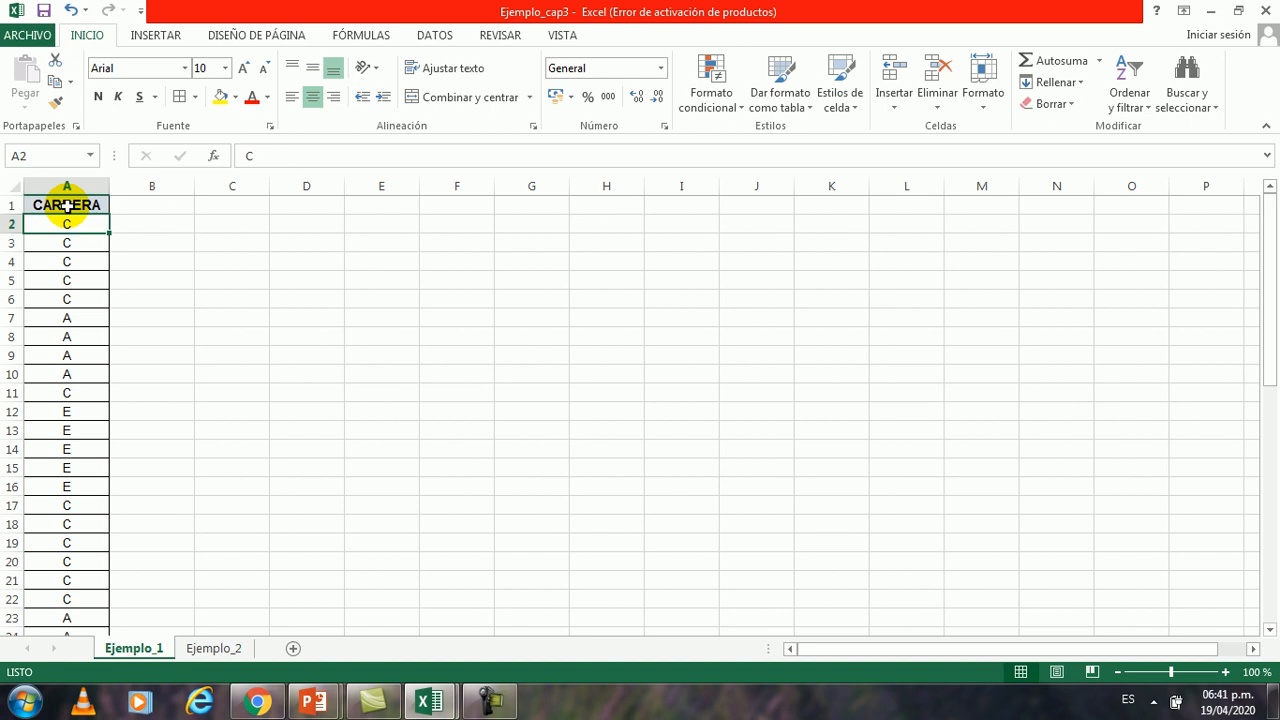
# List the career names Contabilidad, Administración and Economía in cells C2 to C4 and widen column C to fit them
pyautogui.click(226, 225)
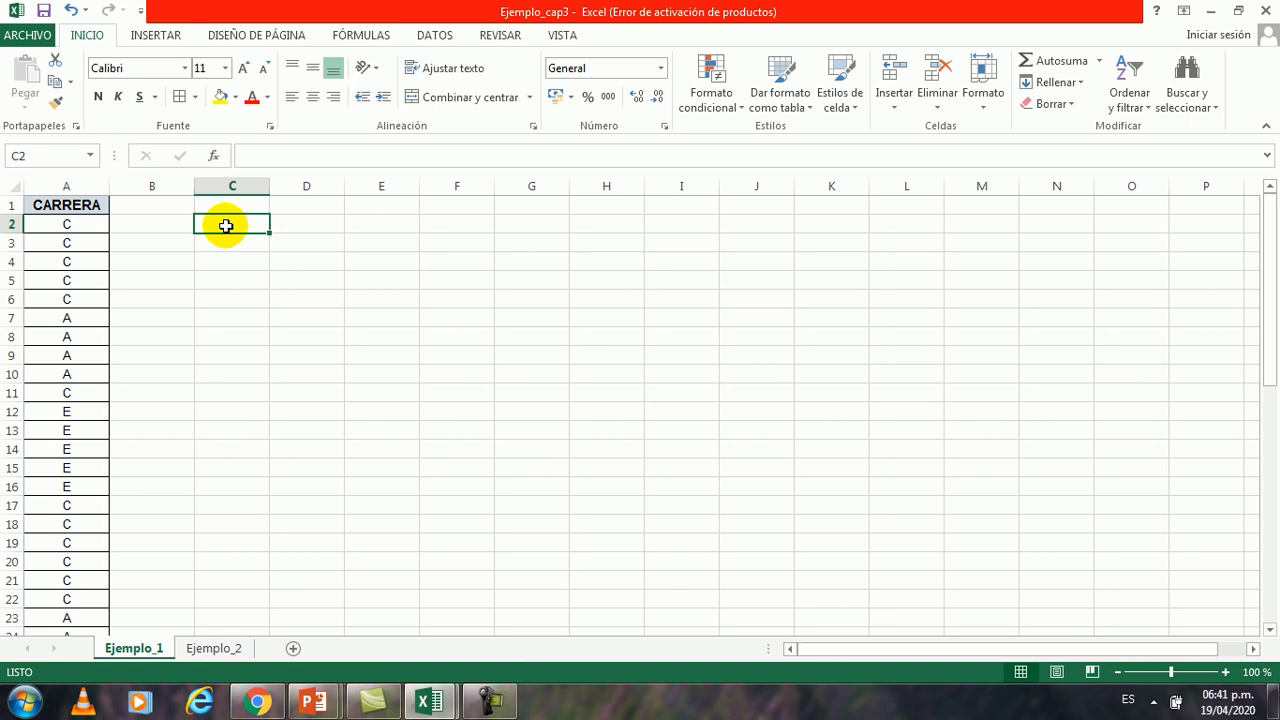
pyautogui.write('C')
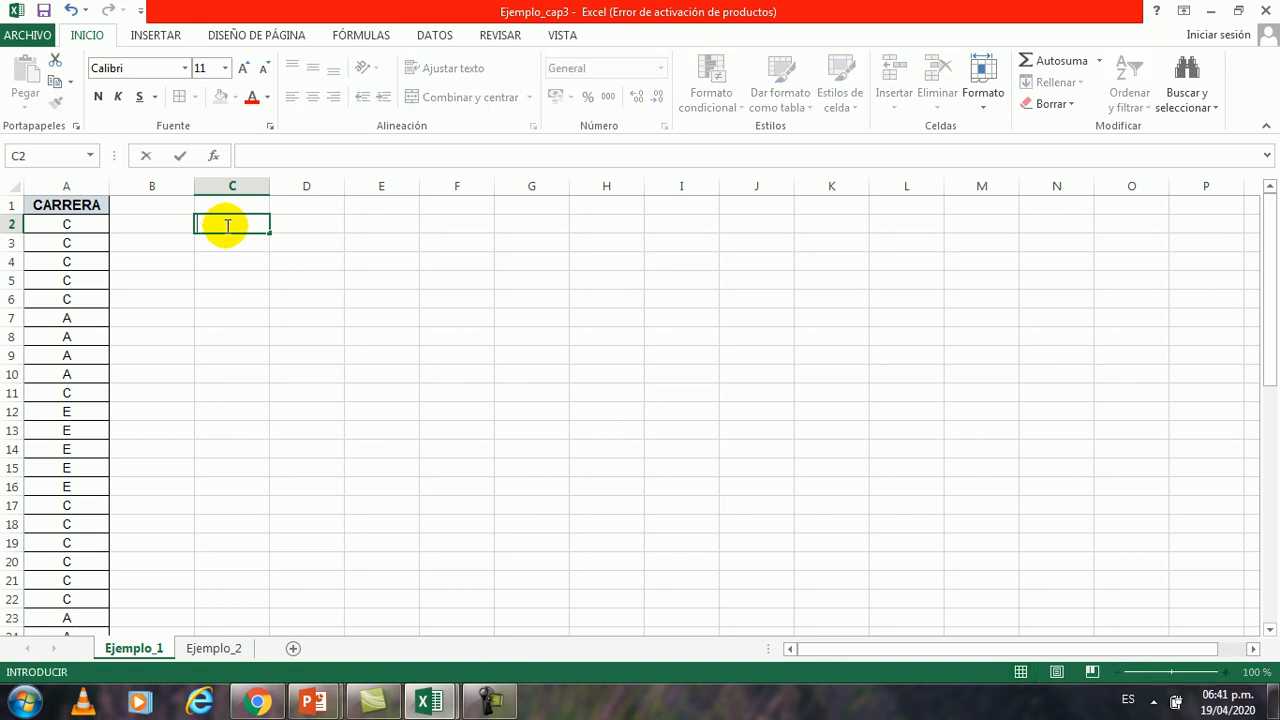
pyautogui.write('ontabilidad')
pyautogui.press('Return')
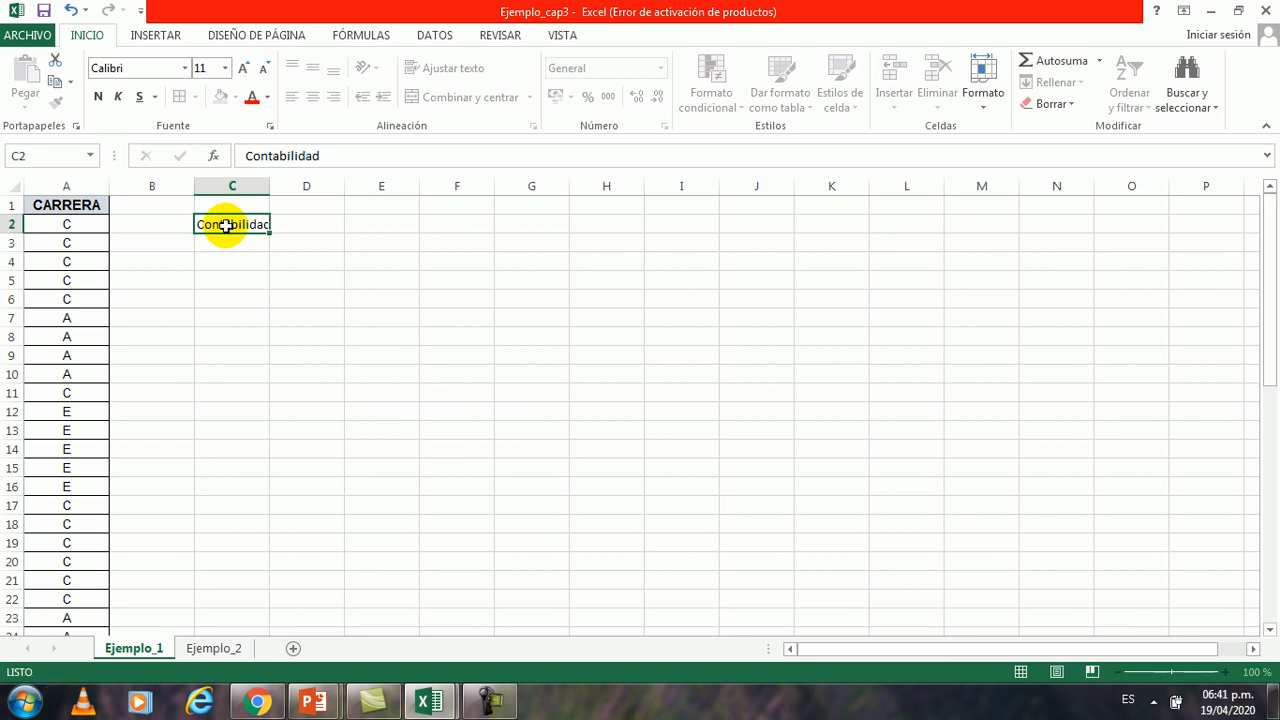
pyautogui.write('A')
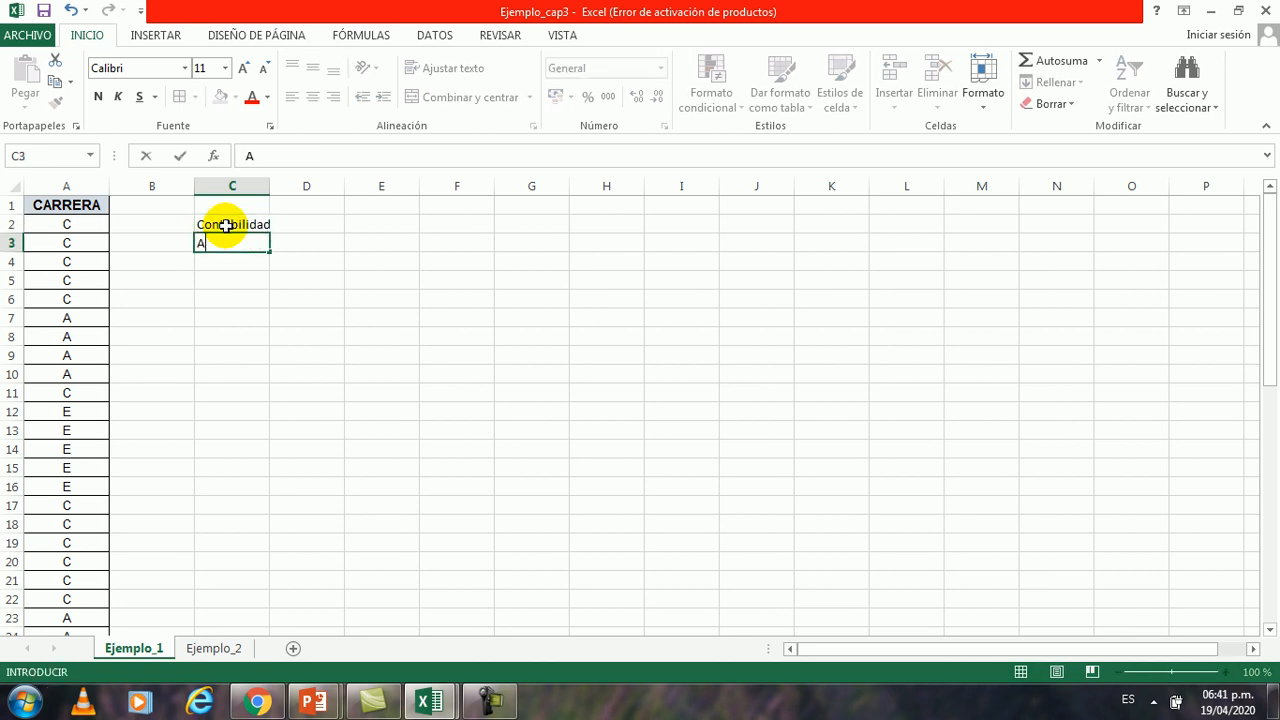
pyautogui.write('dministración')
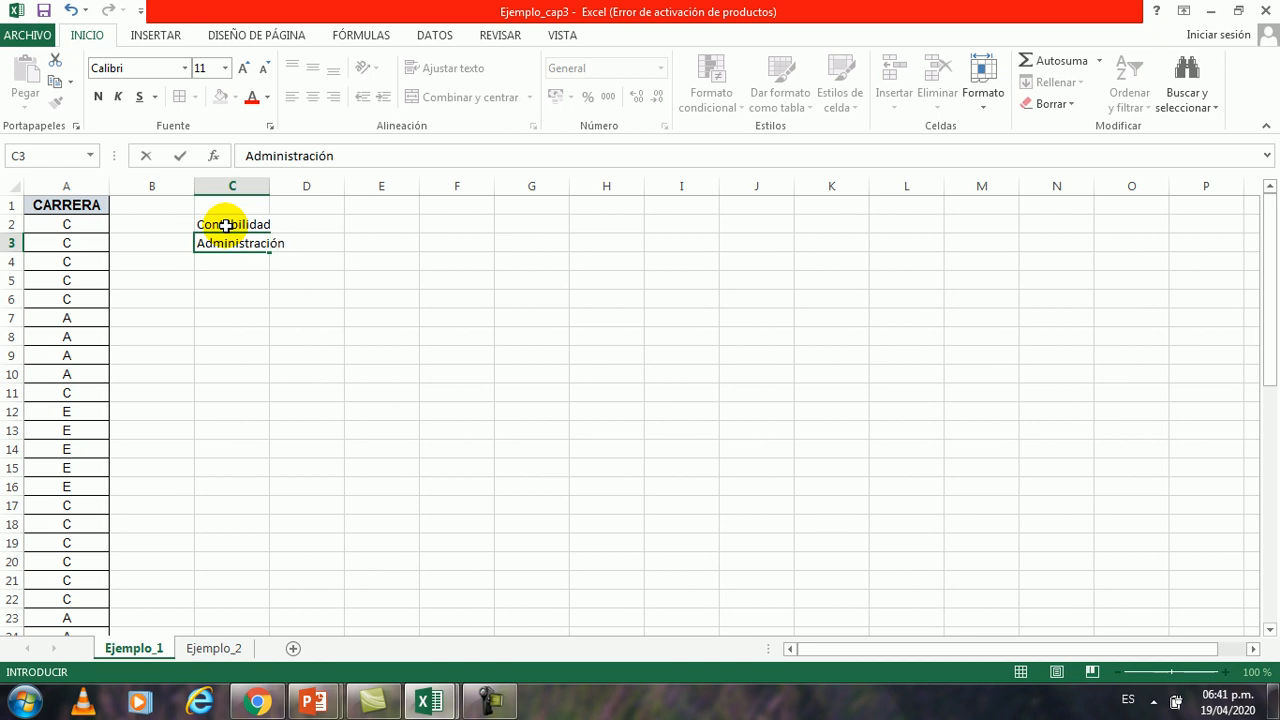
pyautogui.press('Return')
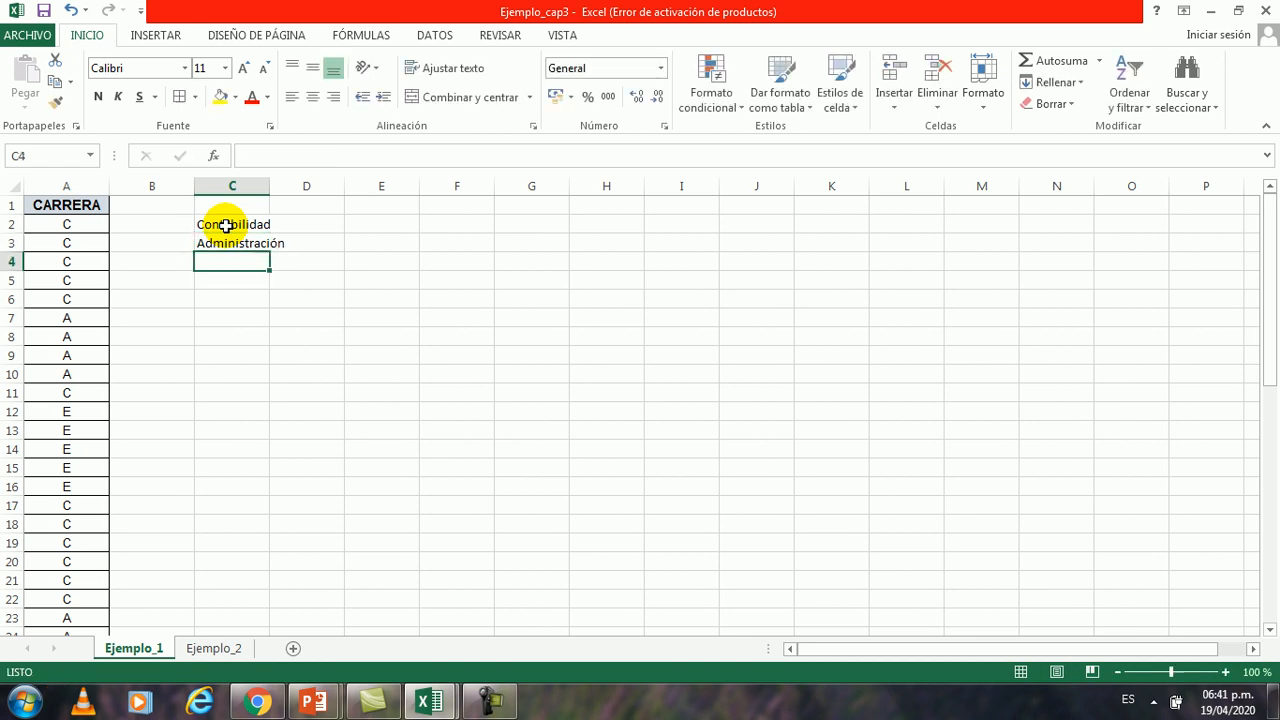
pyautogui.write('Economia')
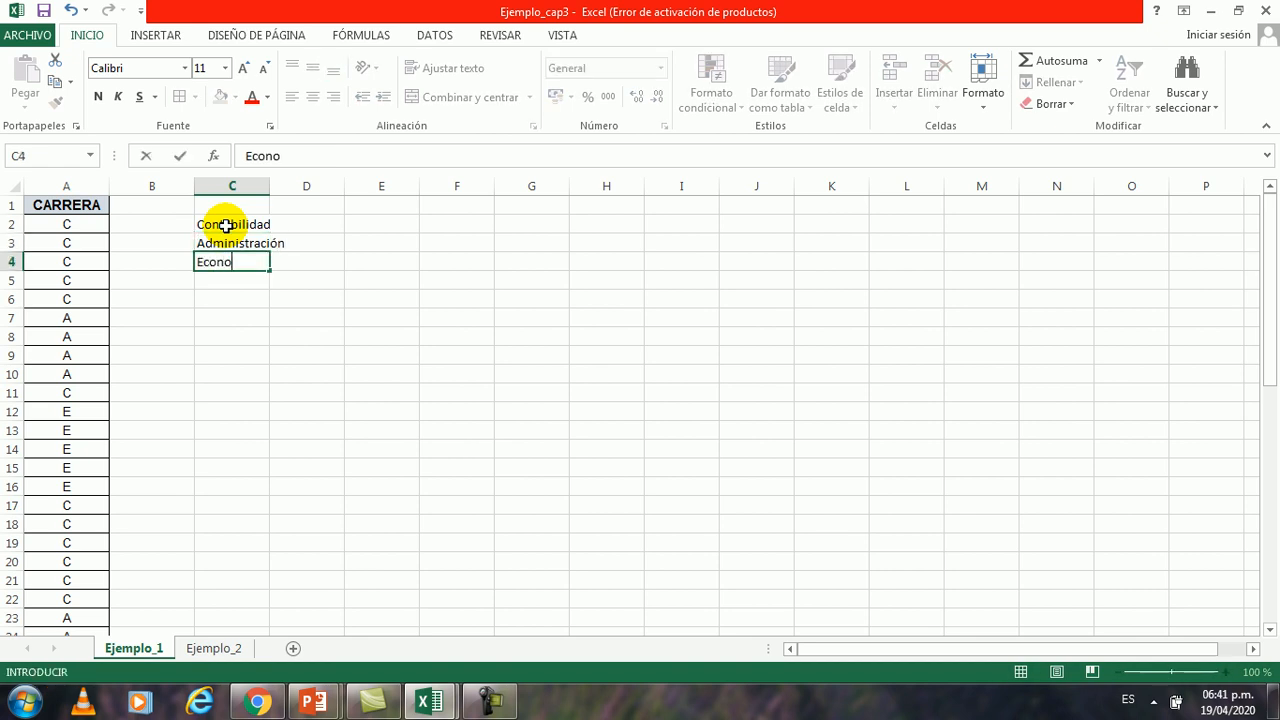
pyautogui.press('BackSpace')
pyautogui.press('BackSpace')
pyautogui.write('ía')
pyautogui.press('Return')
pyautogui.moveTo(269, 187); pyautogui.dragTo(289, 188)
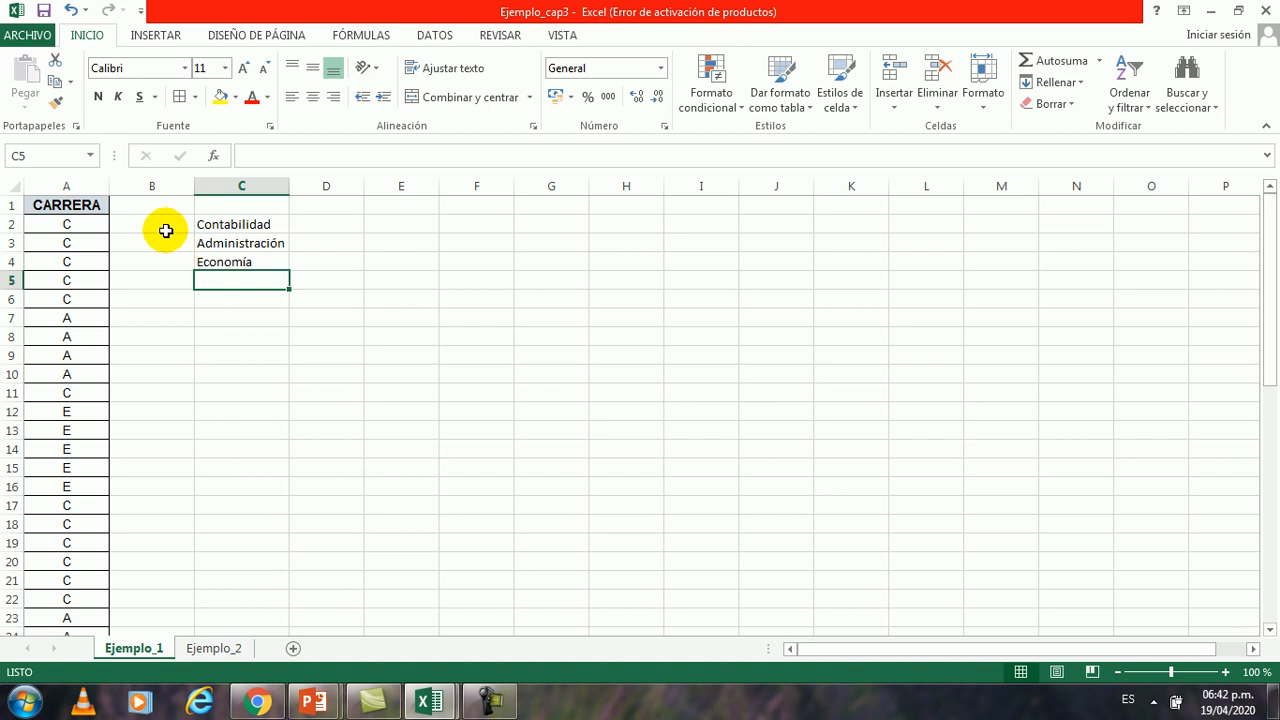
pyautogui.moveTo(89, 323); pyautogui.dragTo(243, 246)
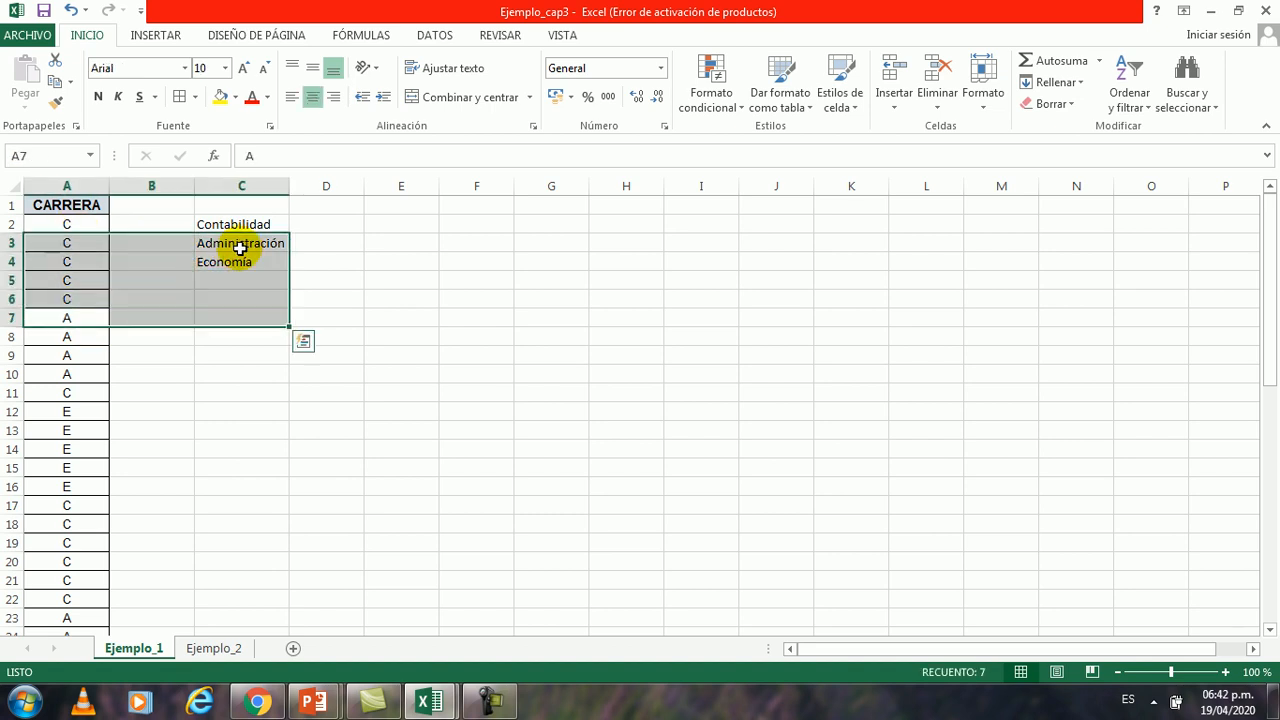
pyautogui.click(234, 263)
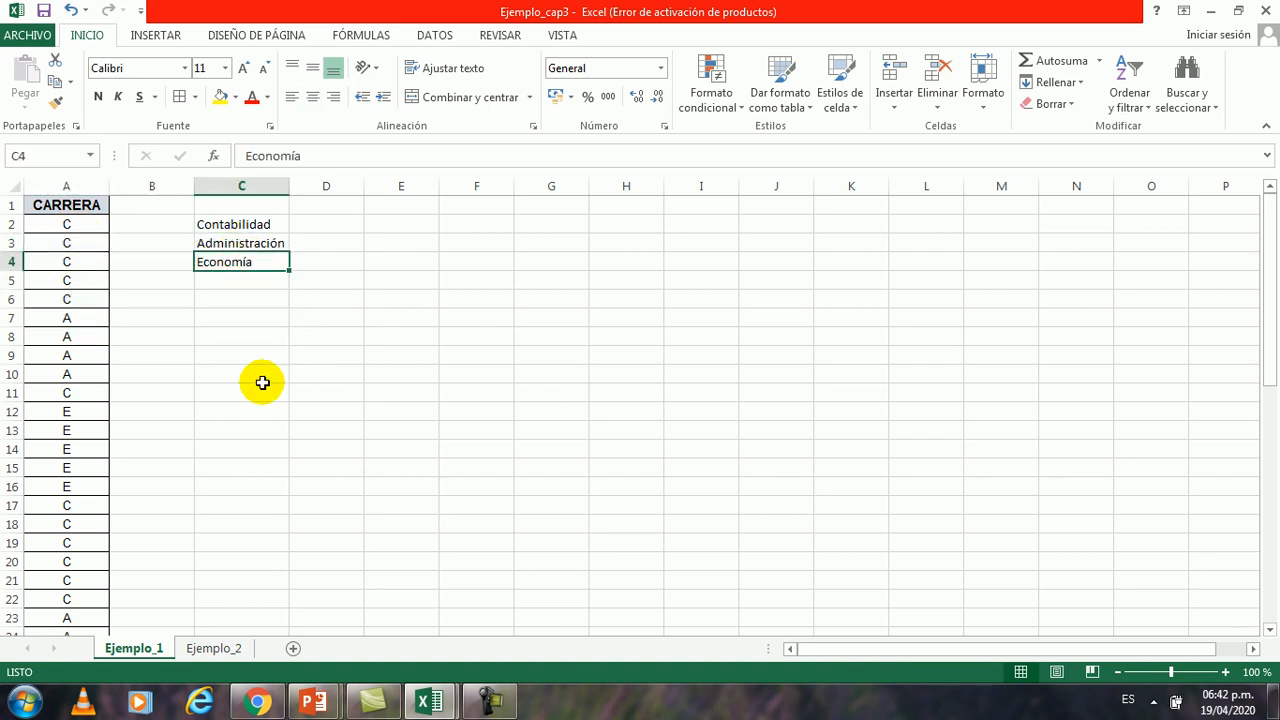
pyautogui.click(262, 380)
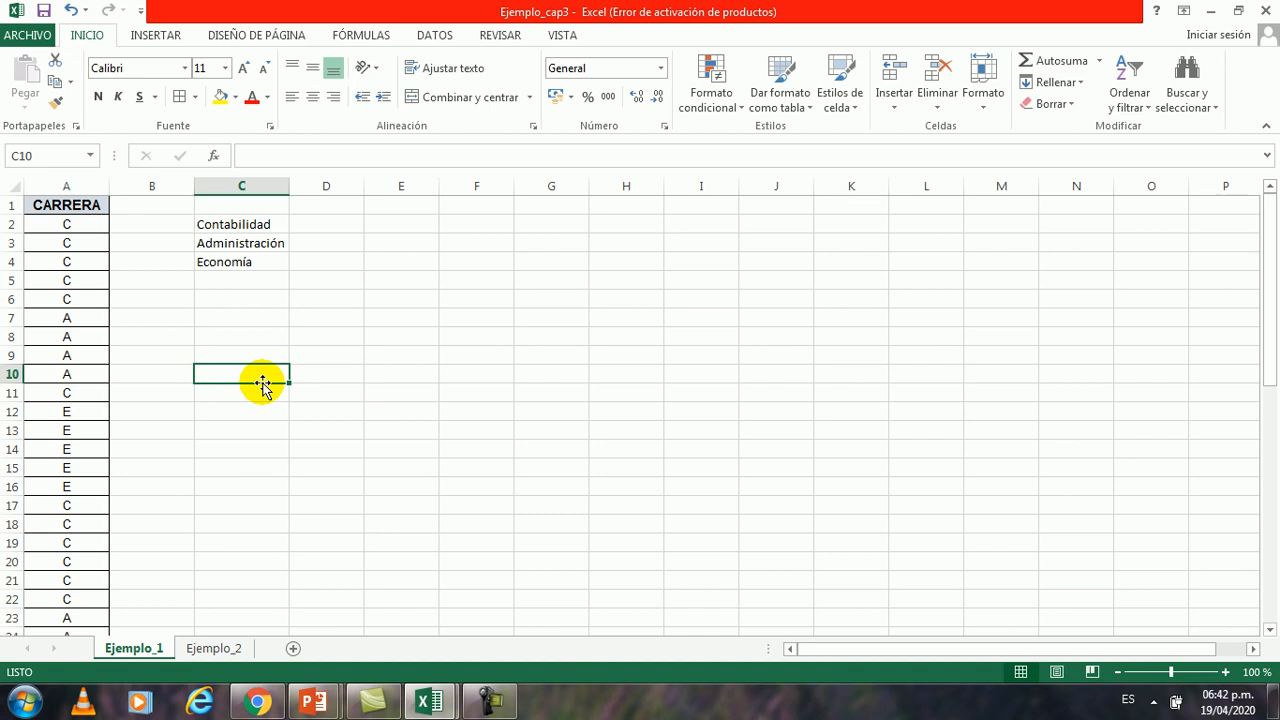
pyautogui.click(419, 223)
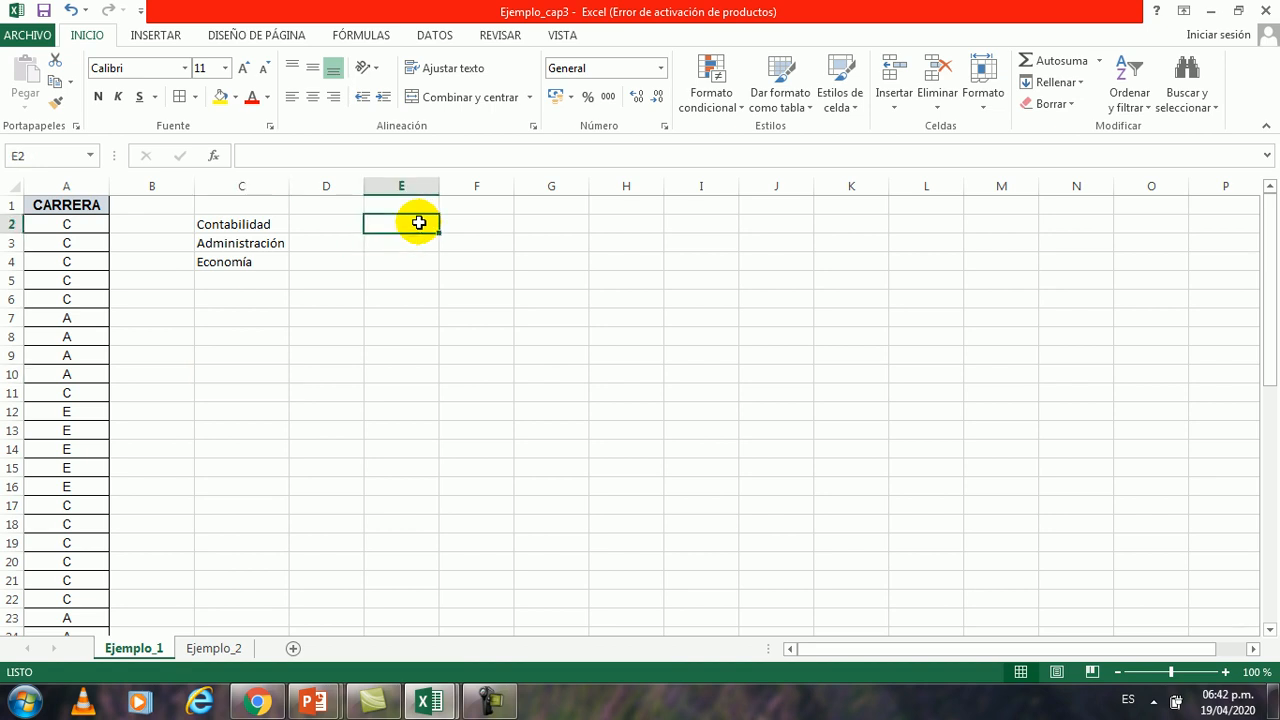
pyautogui.click(377, 283)
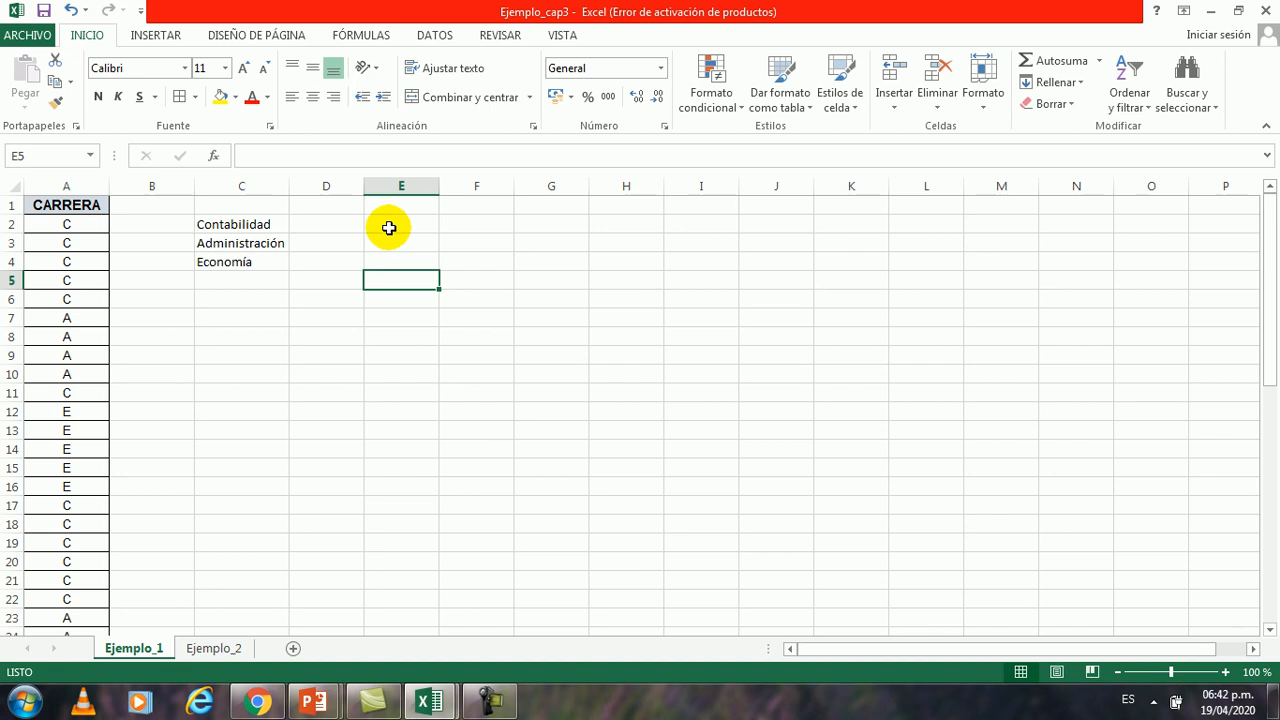
# Enter the heading Variables in cell E2
pyautogui.click(389, 228)
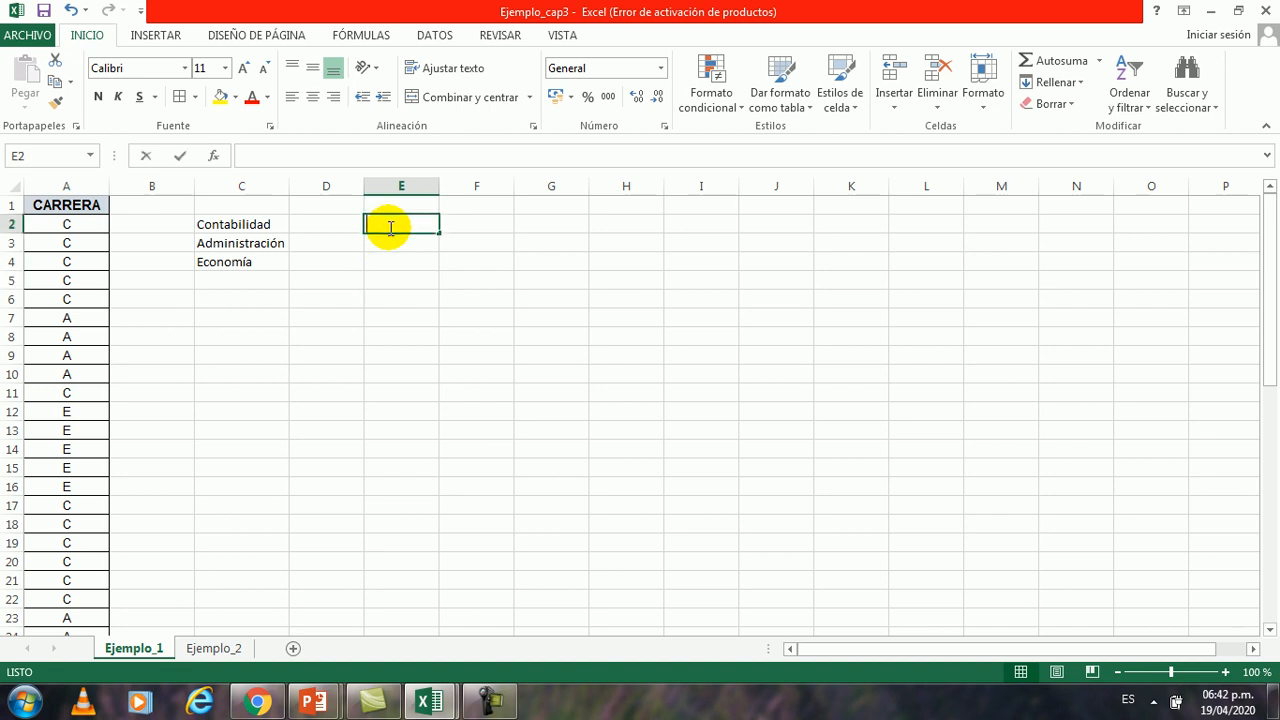
pyautogui.write('Variables')
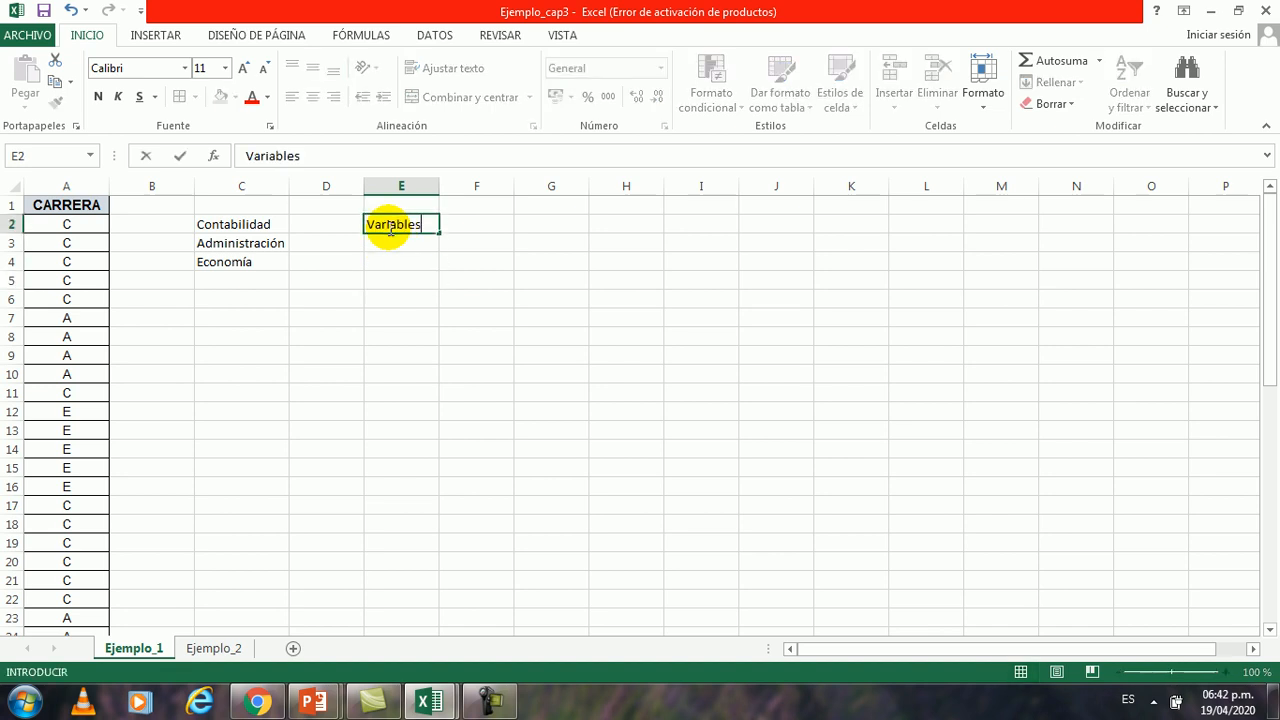
pyautogui.hotkey('ctrl', 'Return')
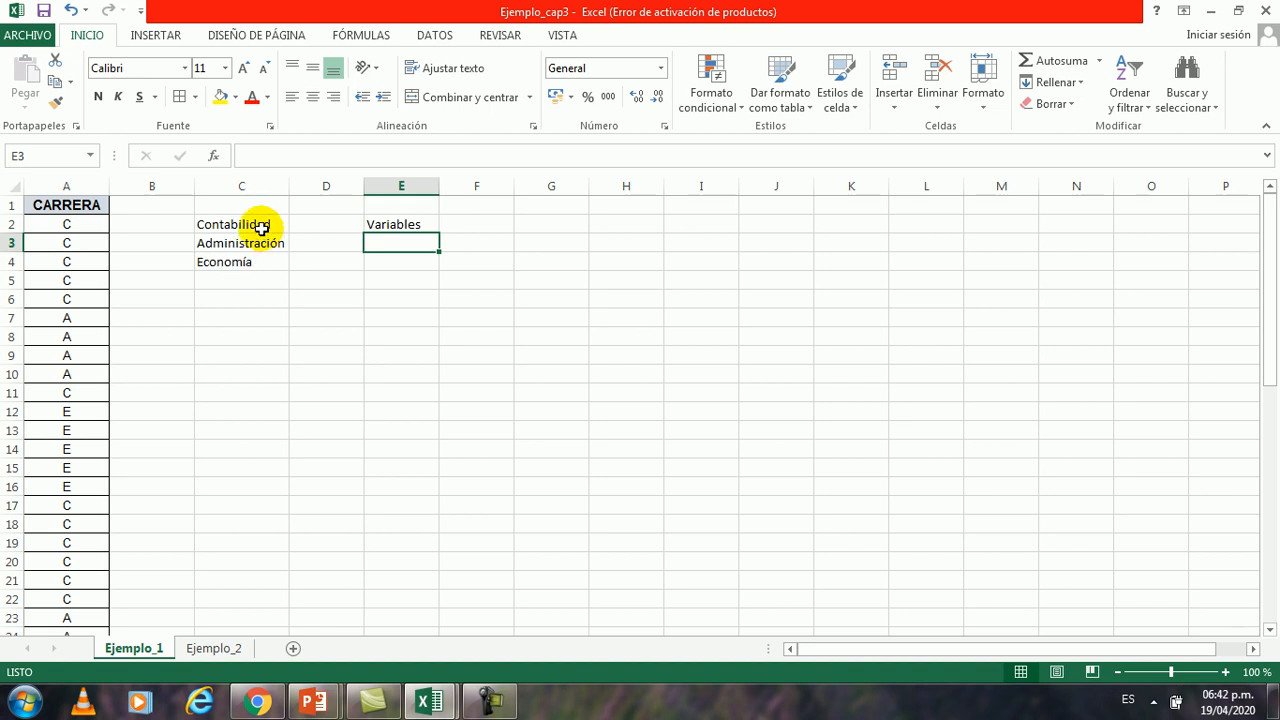
# Move the three career names from C2:C4 to E3:E5 under the Variables heading and fit column E to its contents
pyautogui.moveTo(259, 225); pyautogui.dragTo(400, 280)
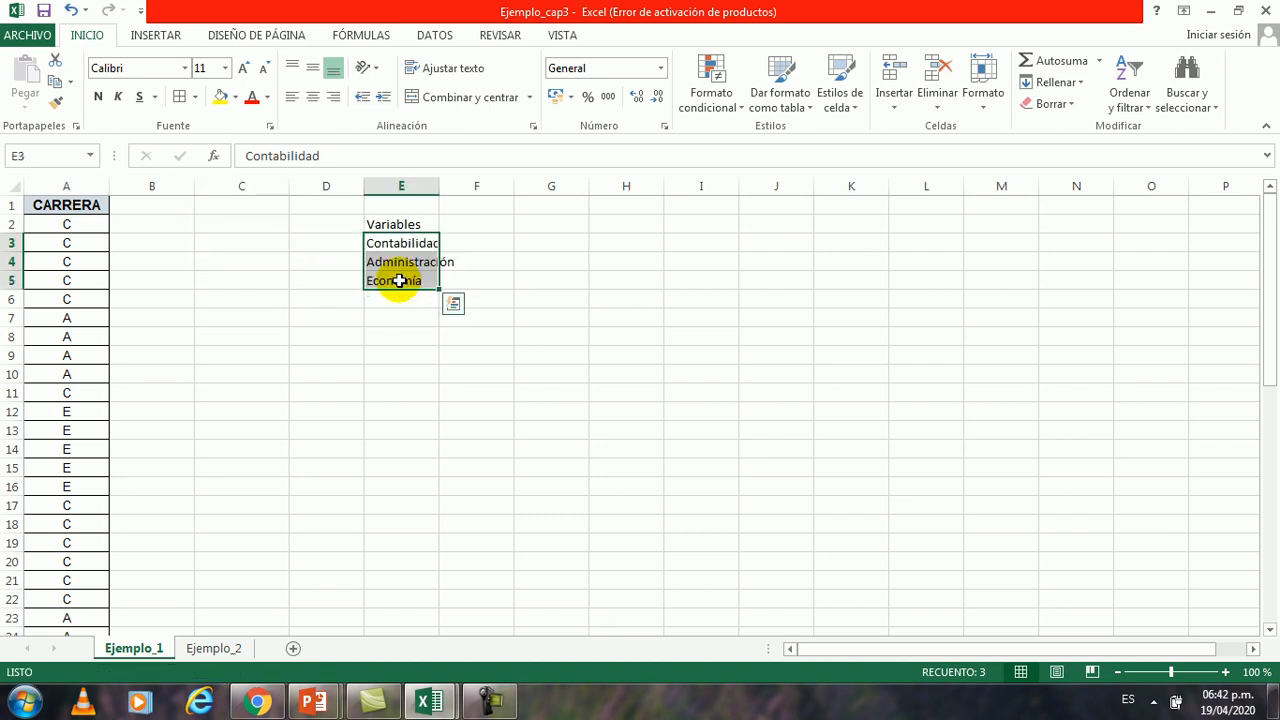
pyautogui.doubleClick(438, 186)
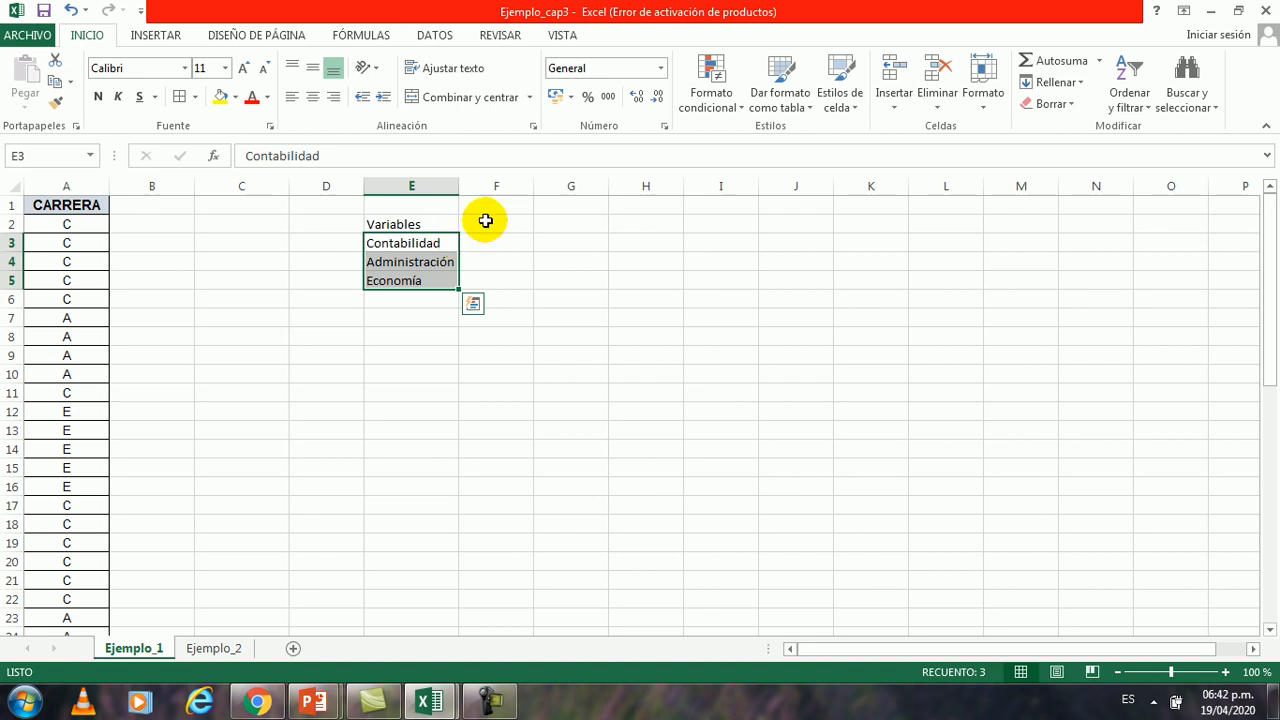
pyautogui.click(484, 225)
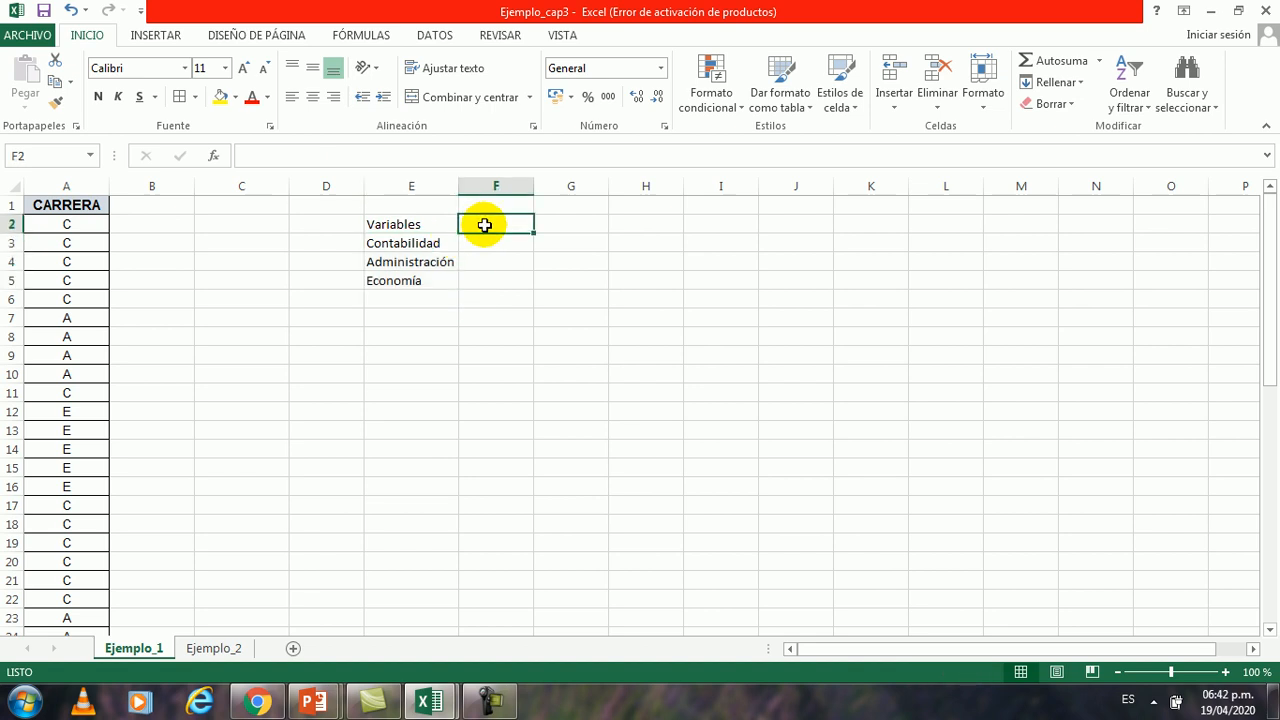
pyautogui.write('f')
pyautogui.press('Tab')
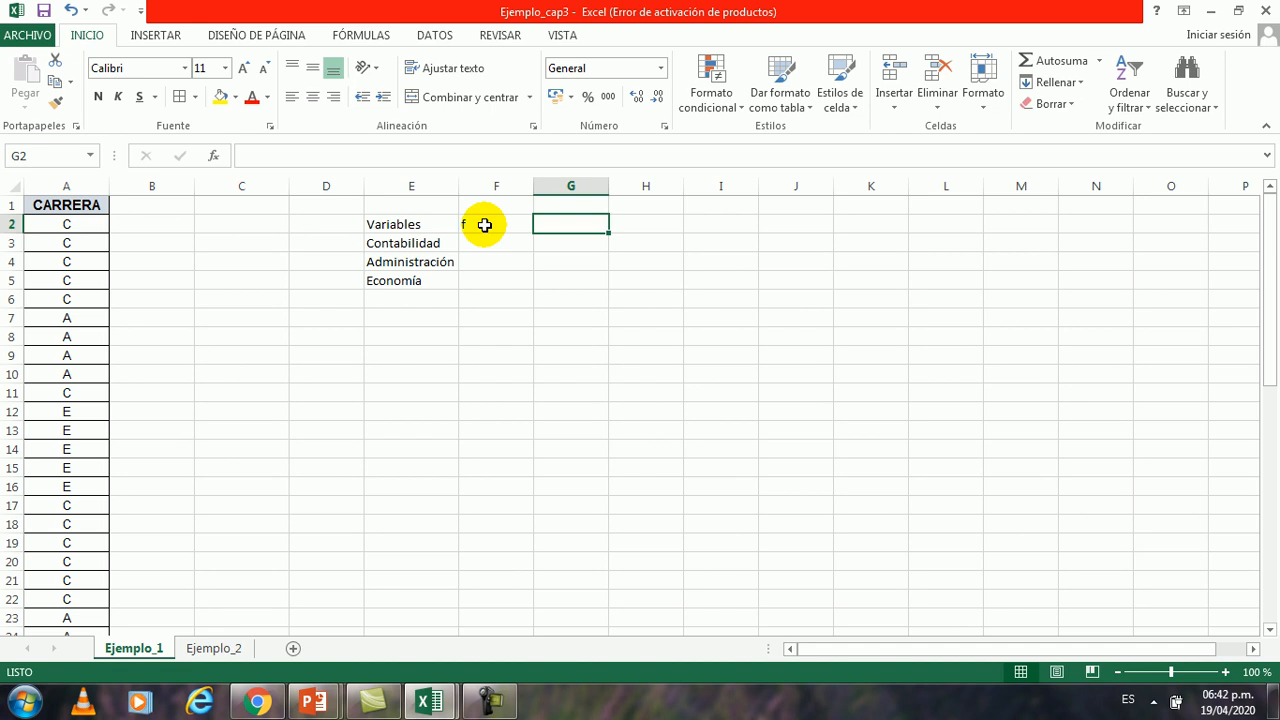
# Enter the frequency table headings Frec. Absoluta in cell F2 and Frec. Relativa in cell G2
pyautogui.click(484, 225)
pyautogui.write('Frec. Absolu')
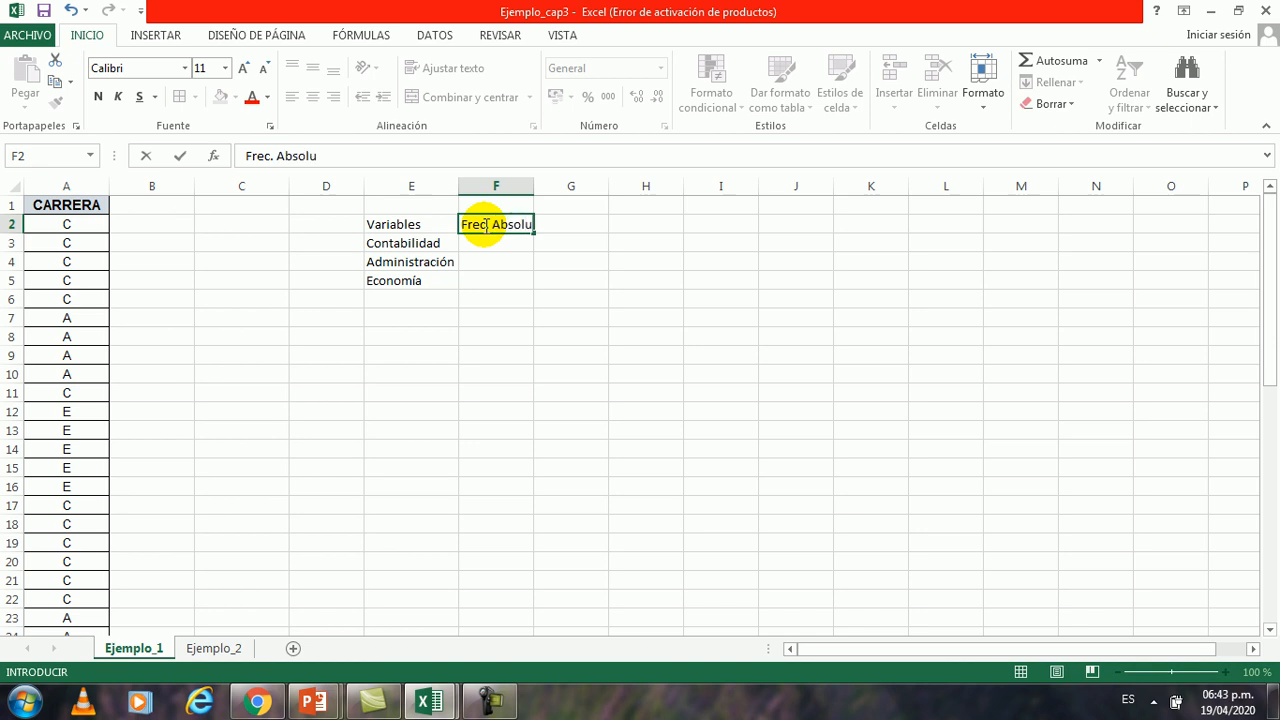
pyautogui.write('ta')
pyautogui.press('Tab')
pyautogui.write('Frec,')
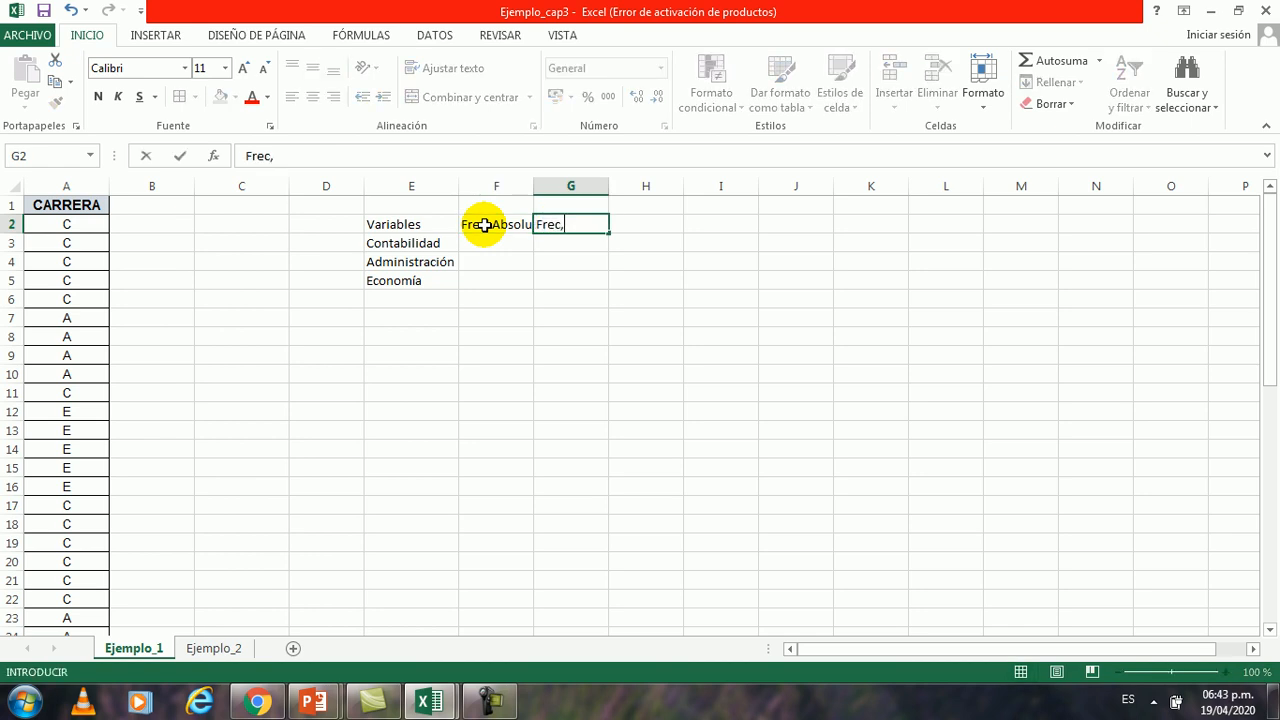
pyautogui.press('BackSpace')
pyautogui.write('. Relativa')
pyautogui.press('Tab')
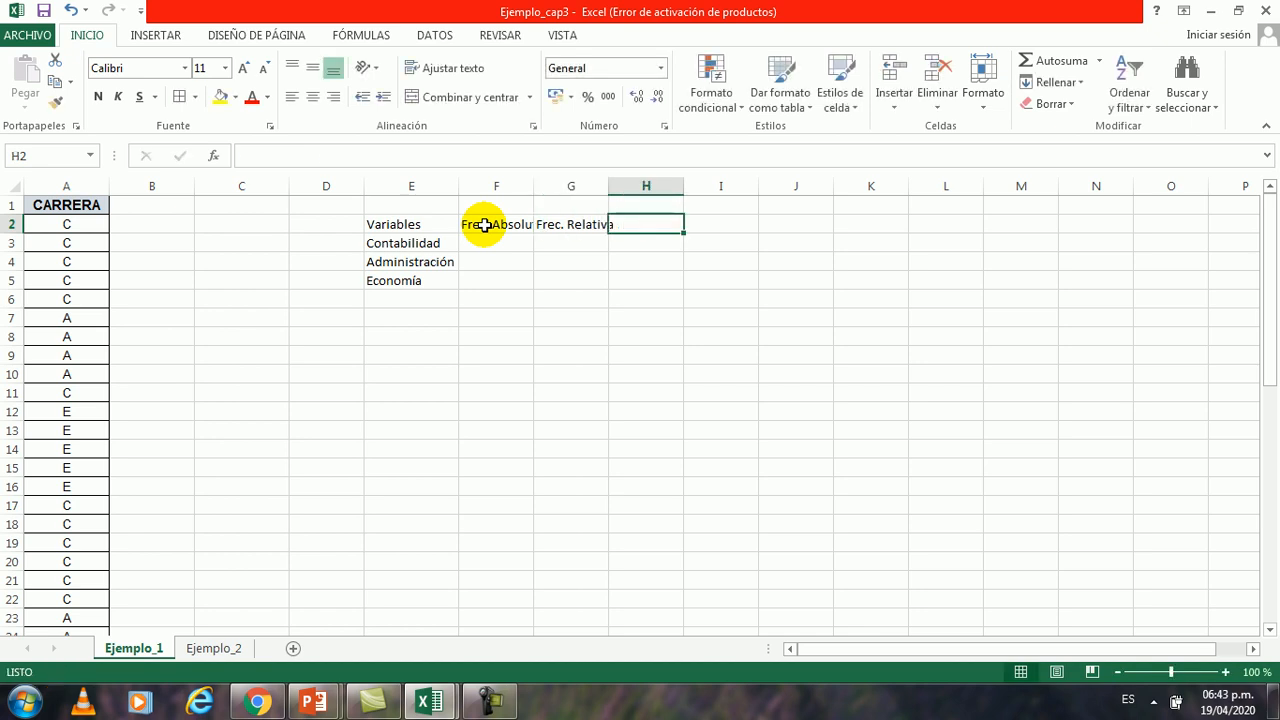
# Enter the headings Frec. Porcentual in cell H2 and Frec. Acumulada in cell I2
pyautogui.write('Frec.')
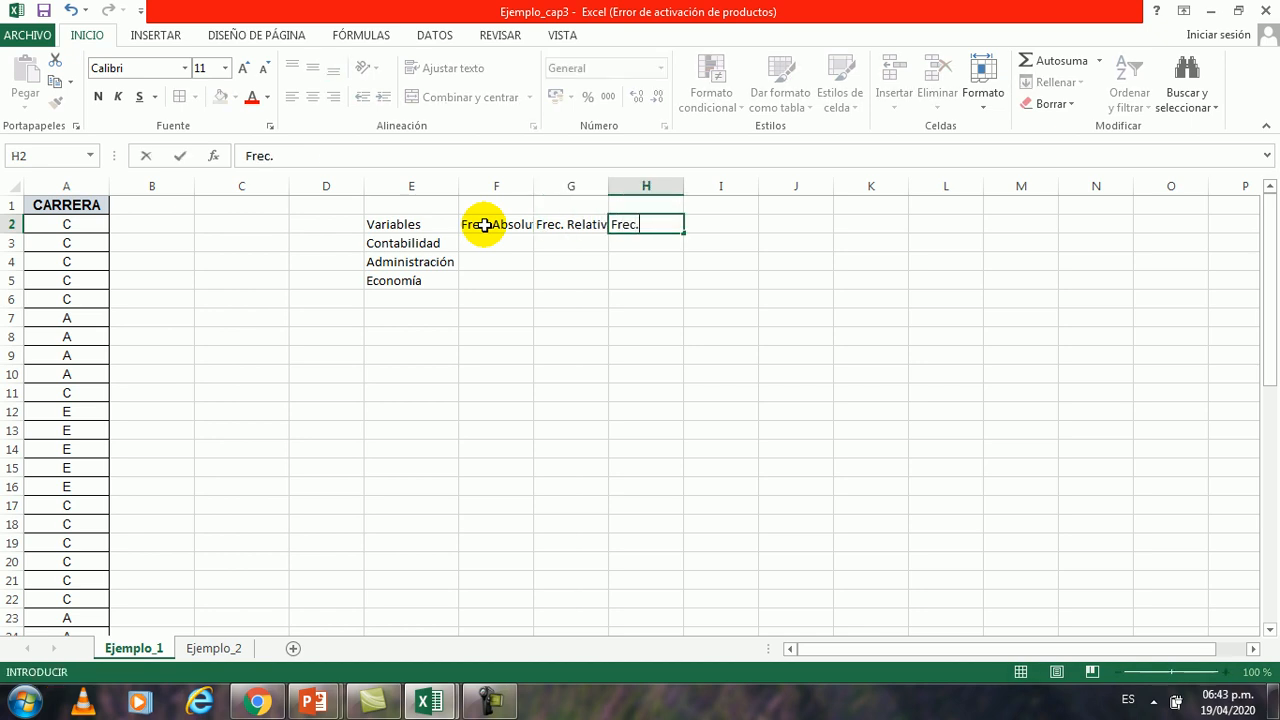
pyautogui.write(' Porcentual')
pyautogui.press('Tab')
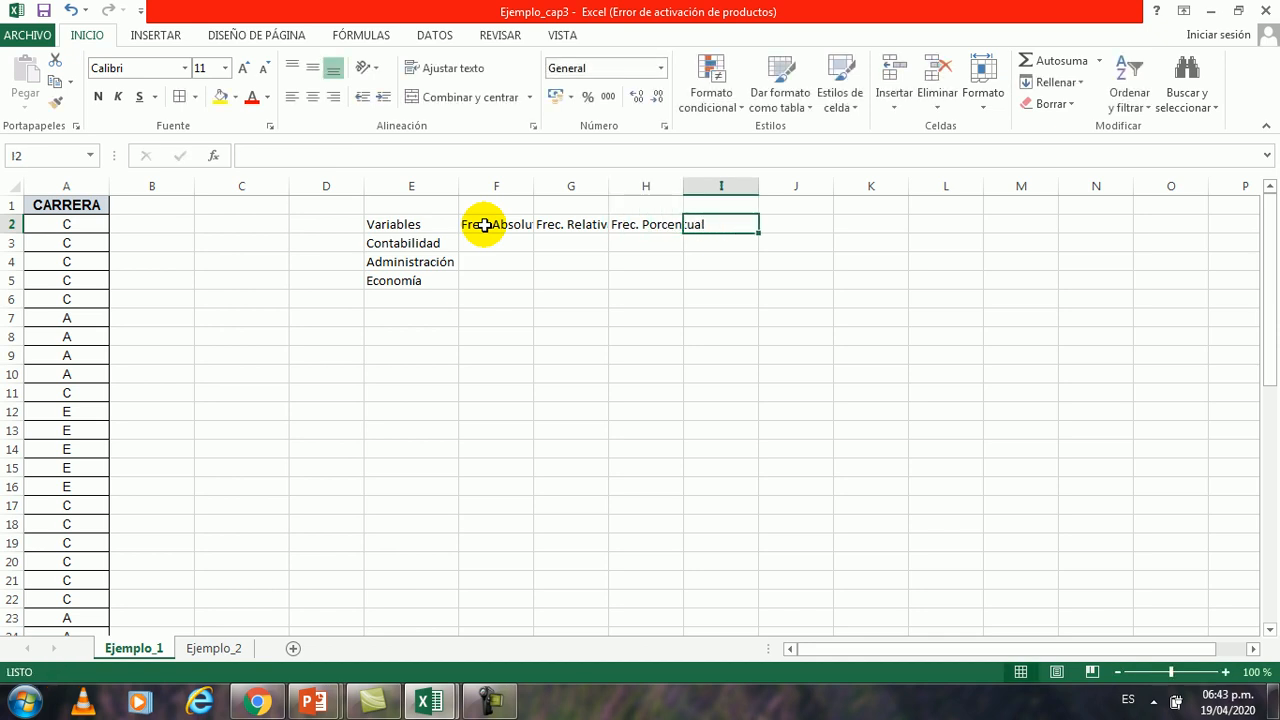
pyautogui.write('Frec')
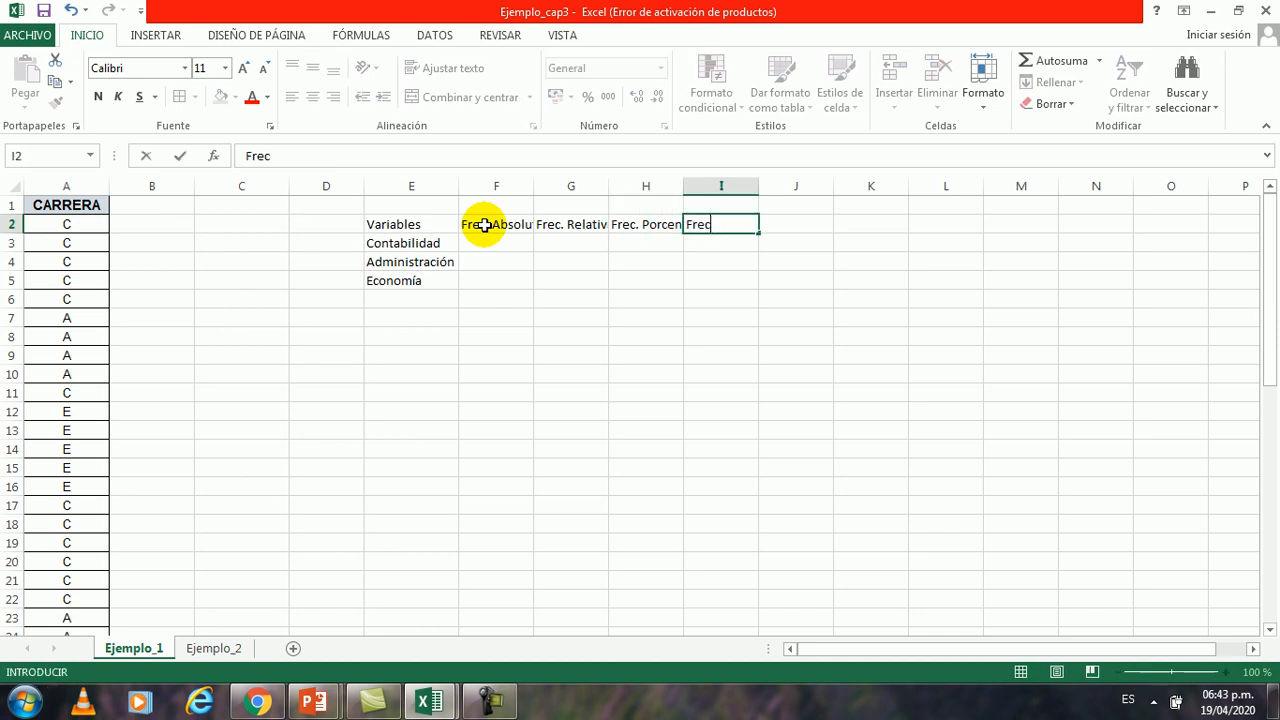
pyautogui.write('. Acumulada')
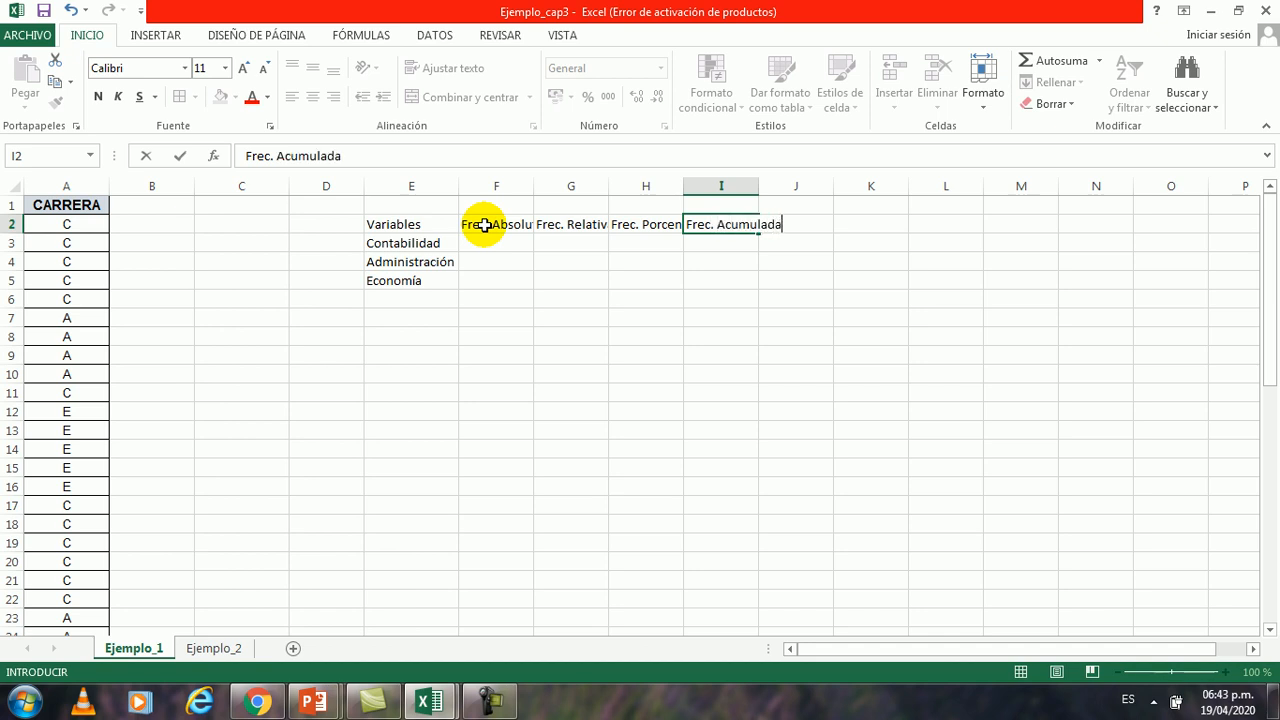
pyautogui.click(571, 296)
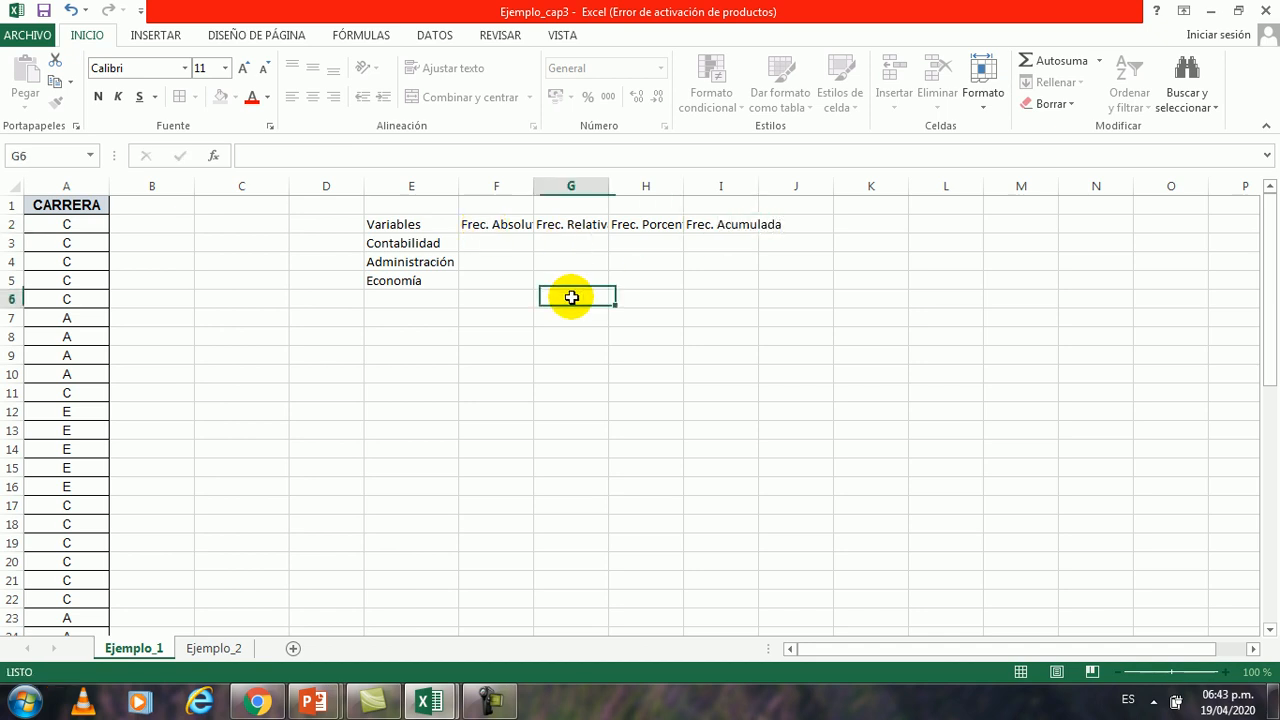
# Widen columns F to I so that the four frequency headings fit completely
pyautogui.doubleClick(533, 188)
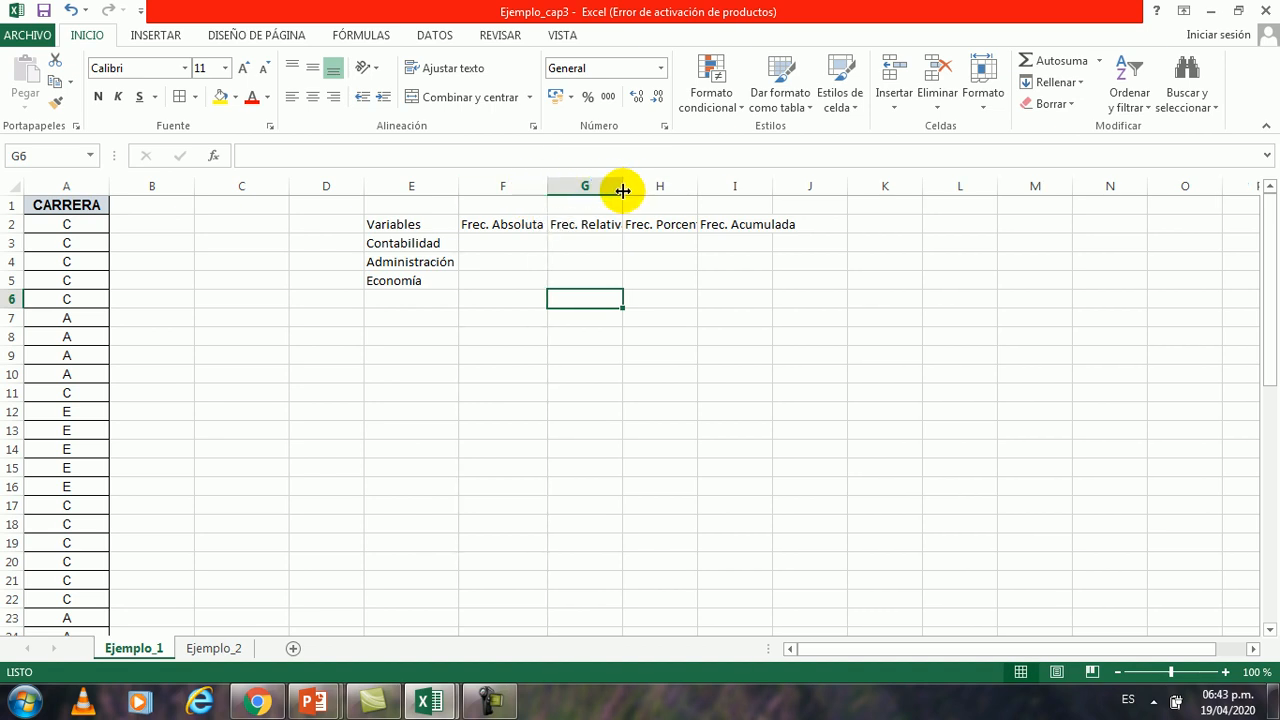
pyautogui.moveTo(622, 188); pyautogui.dragTo(733, 180)
pyautogui.doubleClick(806, 187)
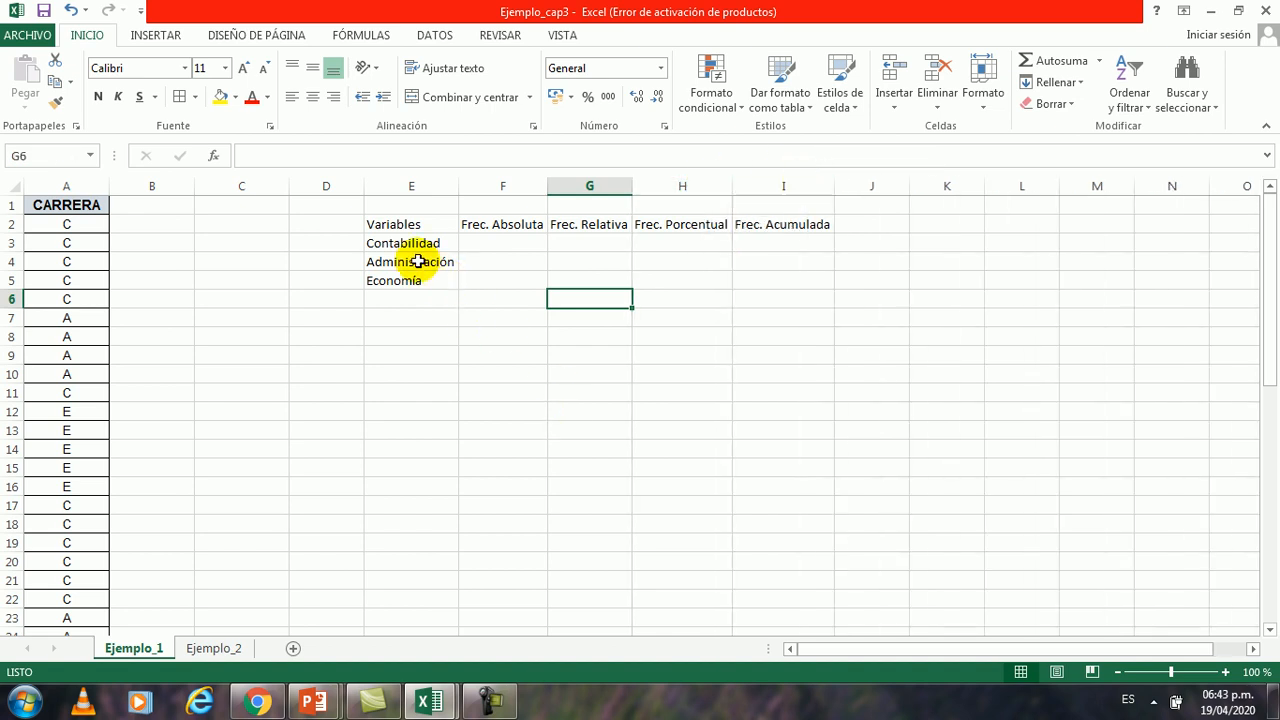
# Enter the row label Total in cell E6 below Economía
pyautogui.click(418, 302)
pyautogui.write('Total')
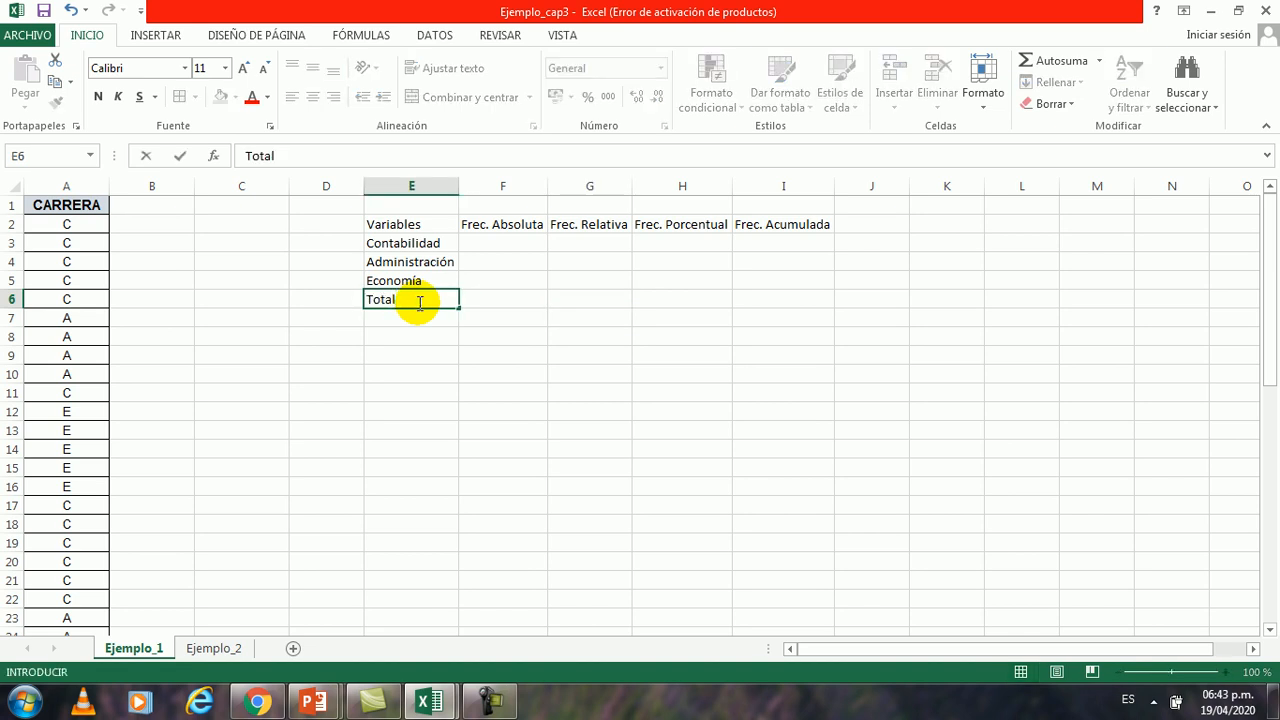
pyautogui.press('Tab')
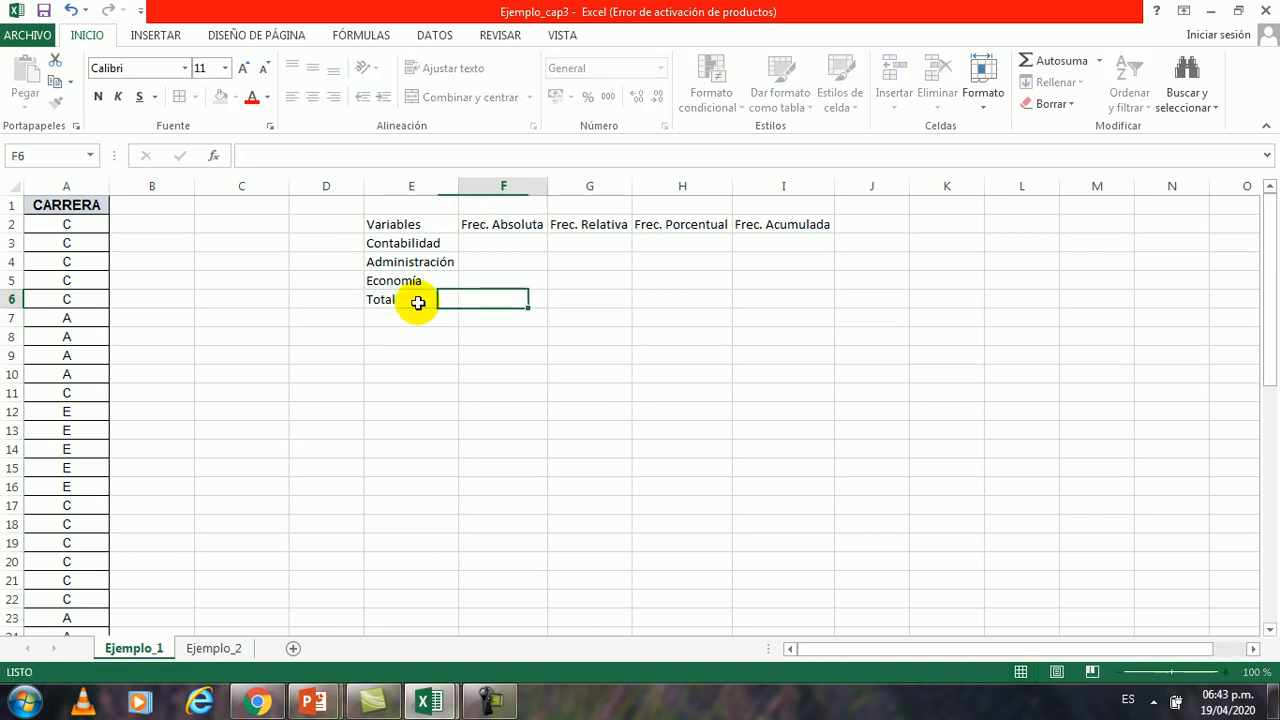
# Apply all borders to the table range E2:I6 and center its contents horizontally
pyautogui.moveTo(420, 227); pyautogui.dragTo(737, 294)
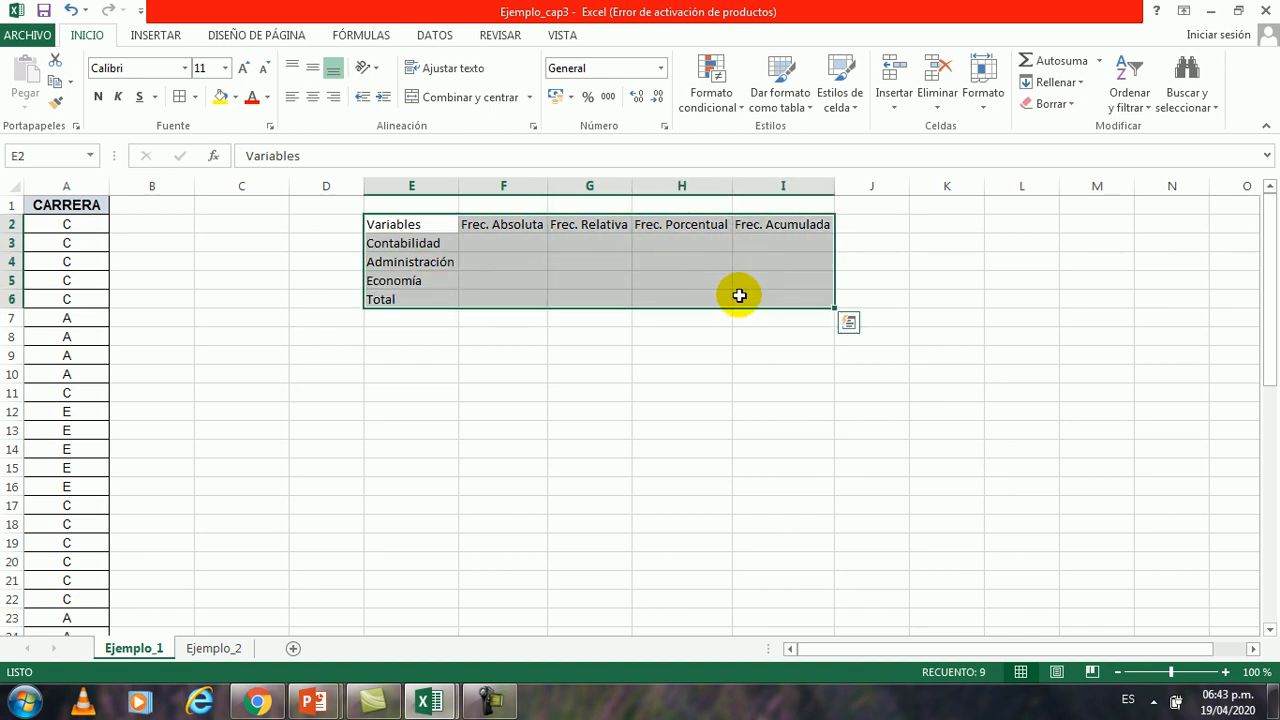
pyautogui.click(193, 96)
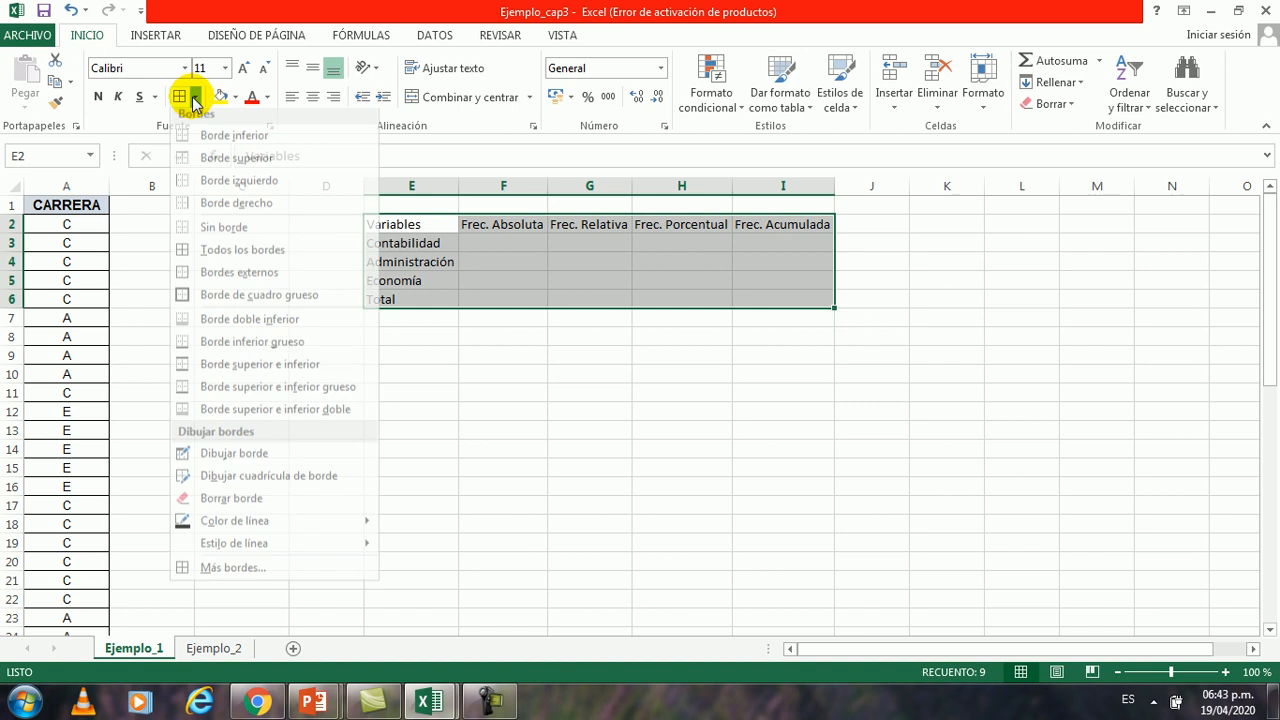
pyautogui.click(234, 257)
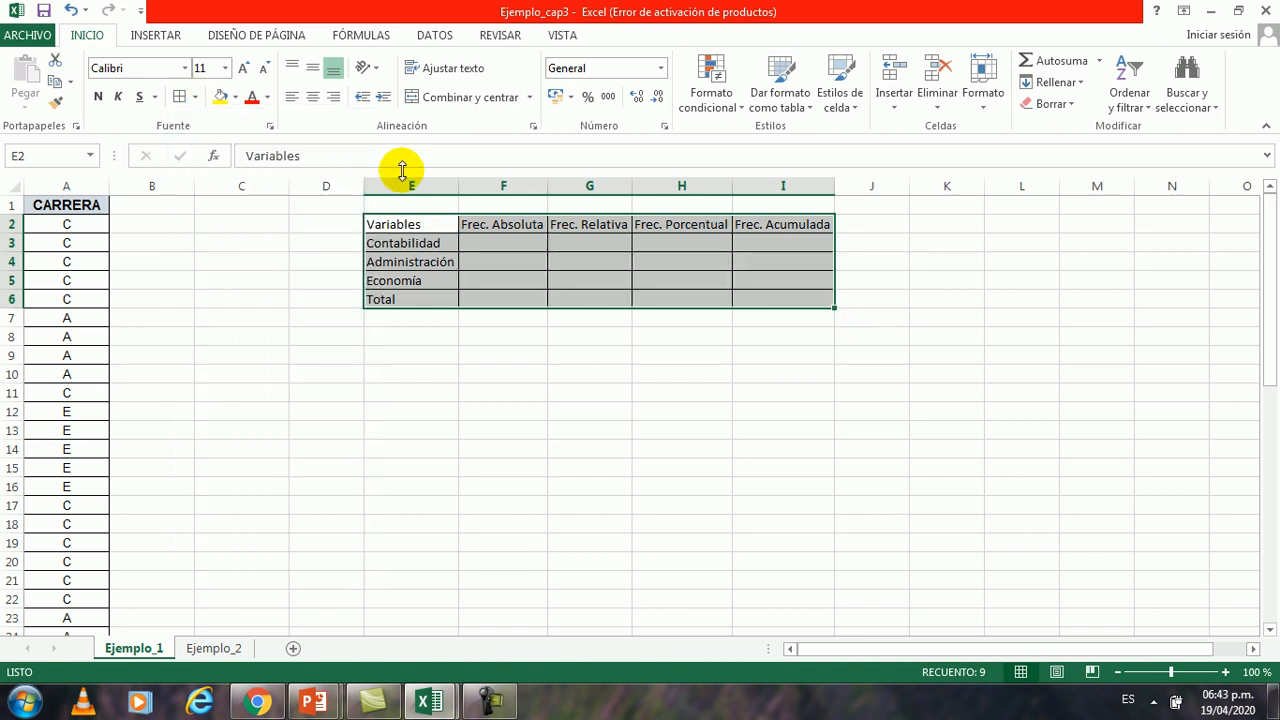
pyautogui.click(313, 97)
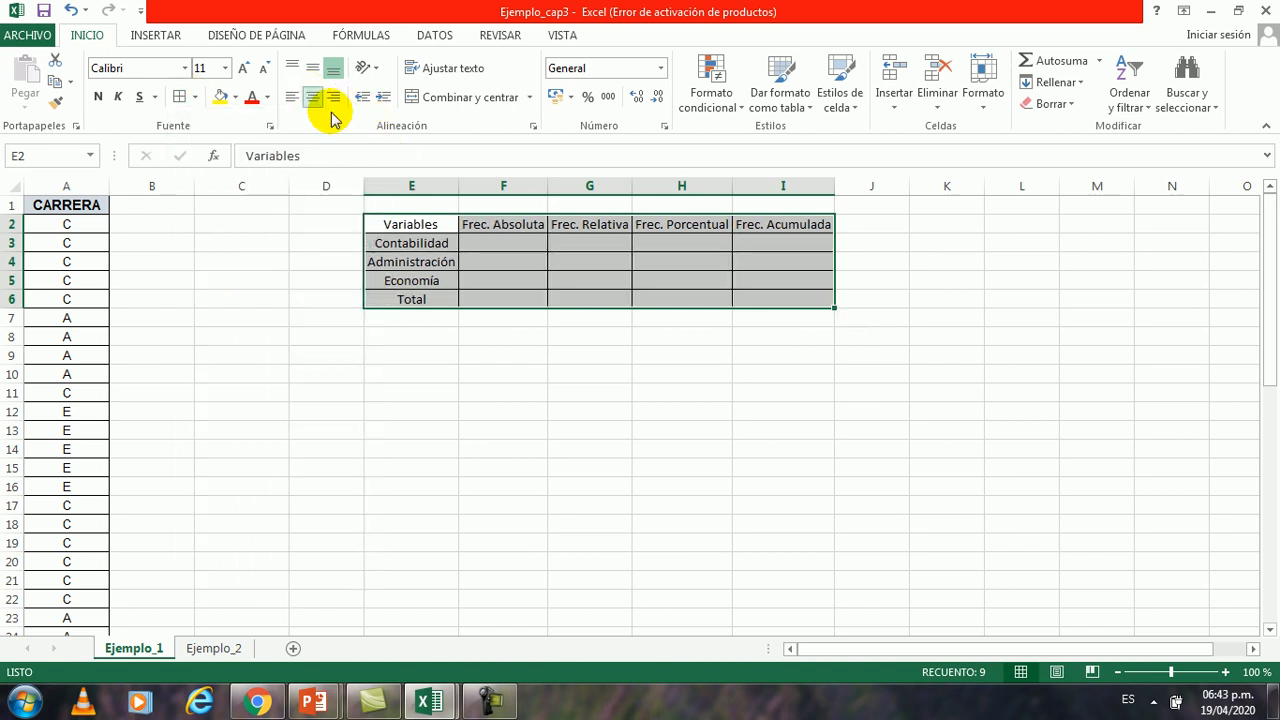
pyautogui.click(456, 370)
# Make the heading row E2:I2 and the Total row E6:I6 bold, and save the workbook
pyautogui.moveTo(425, 229); pyautogui.dragTo(737, 218)
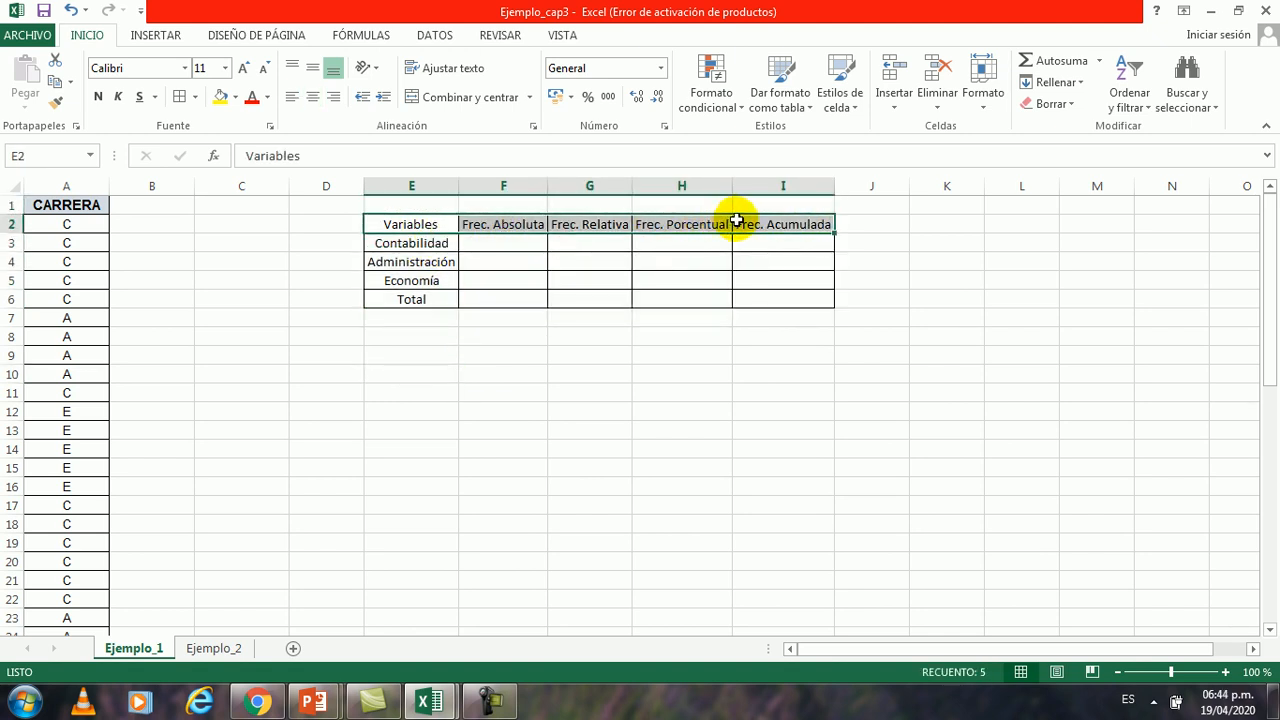
pyautogui.click(95, 95)
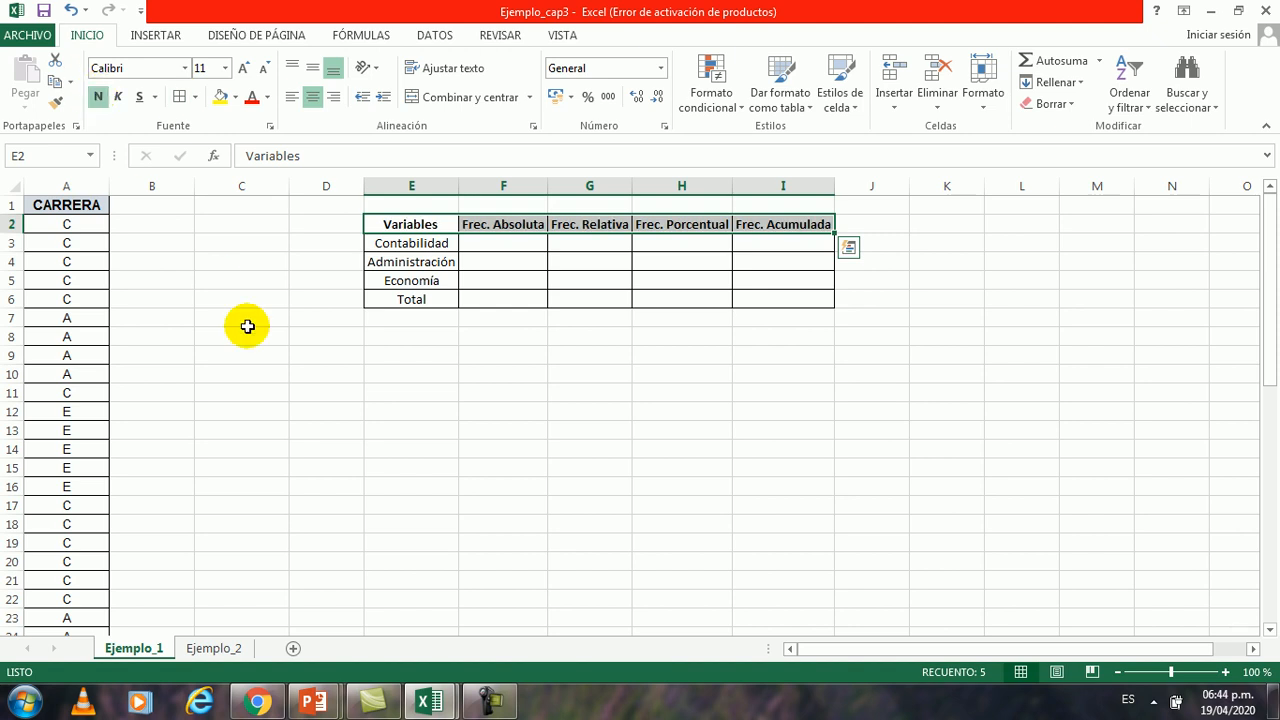
pyautogui.click(381, 300)
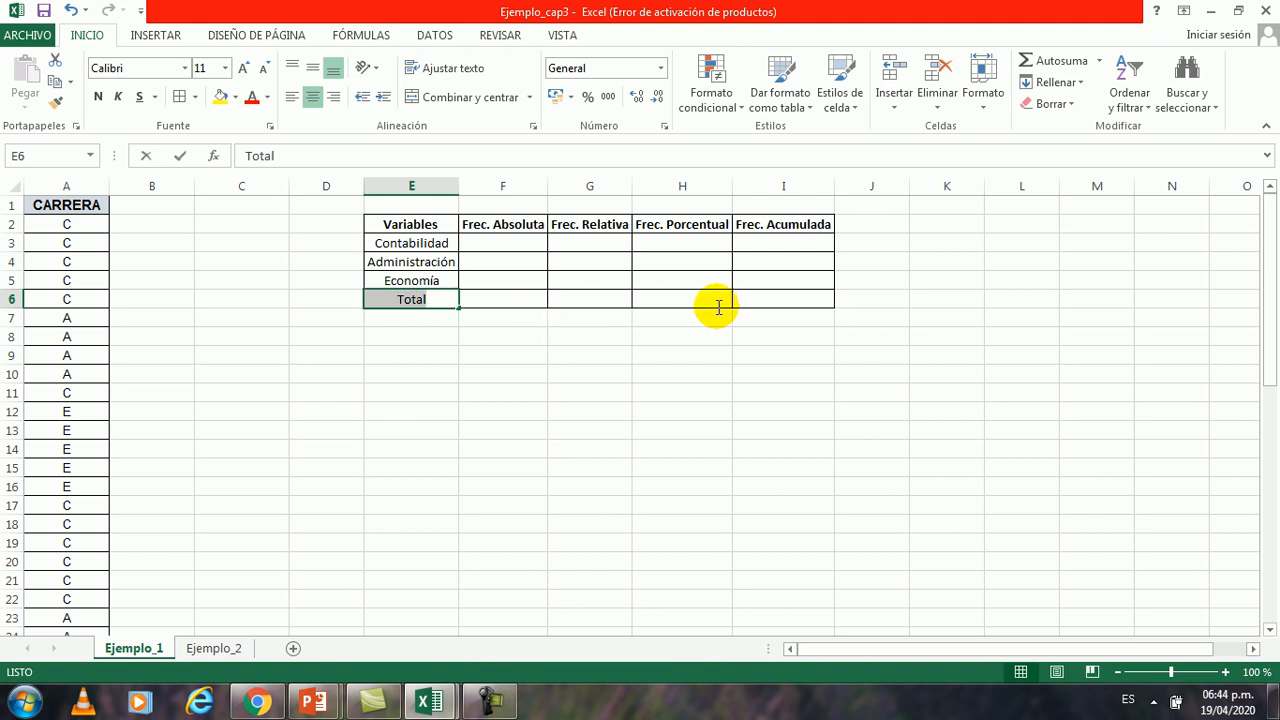
pyautogui.click(767, 300)
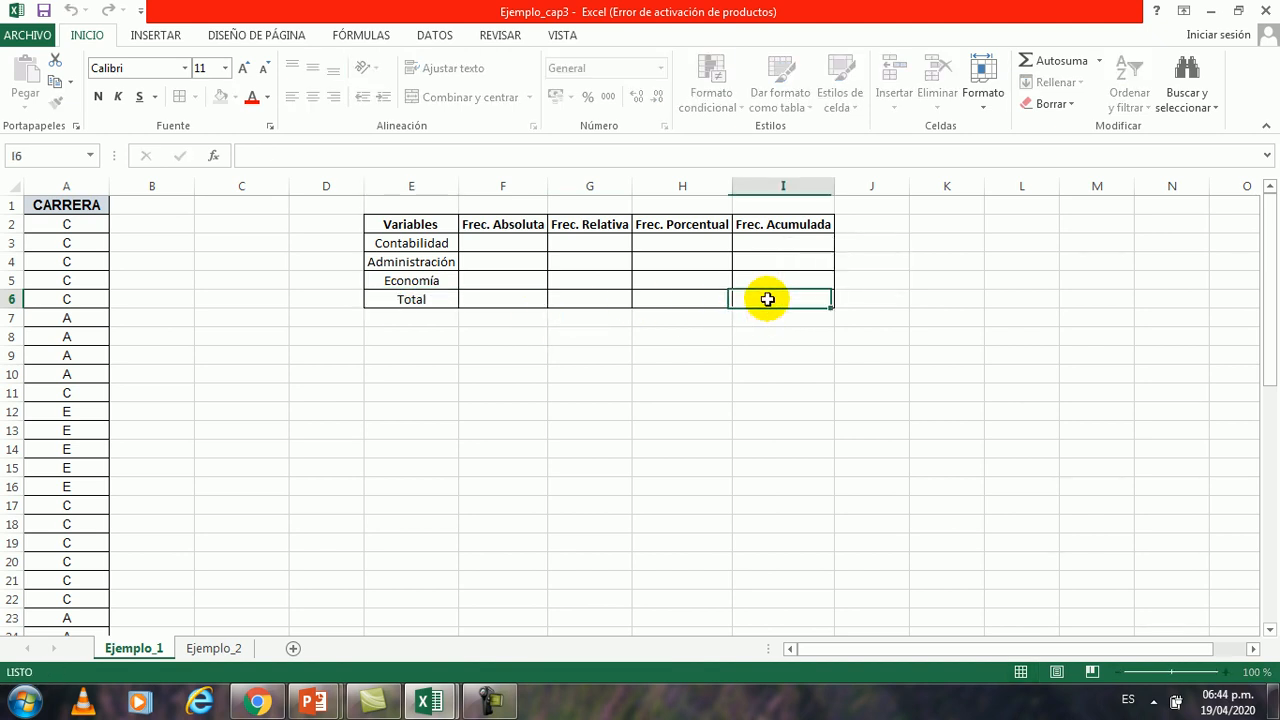
pyautogui.moveTo(767, 300); pyautogui.dragTo(449, 290)
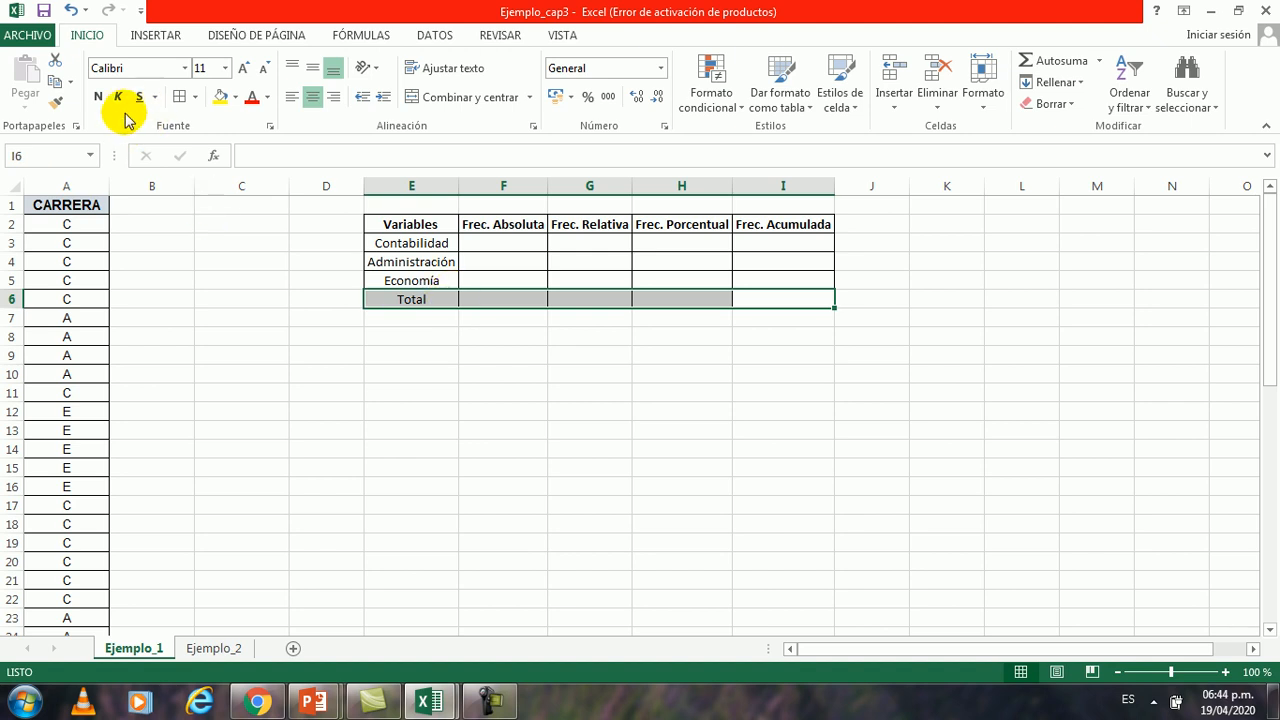
pyautogui.click(99, 97)
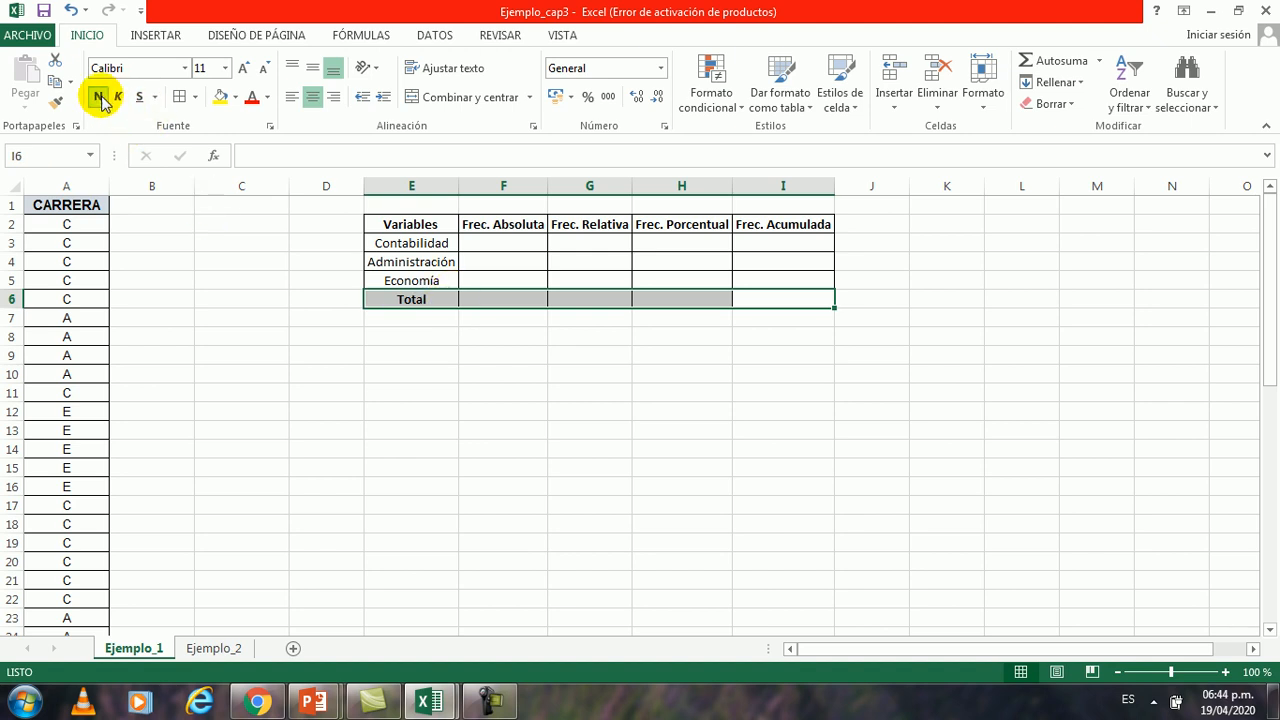
pyautogui.click(277, 386)
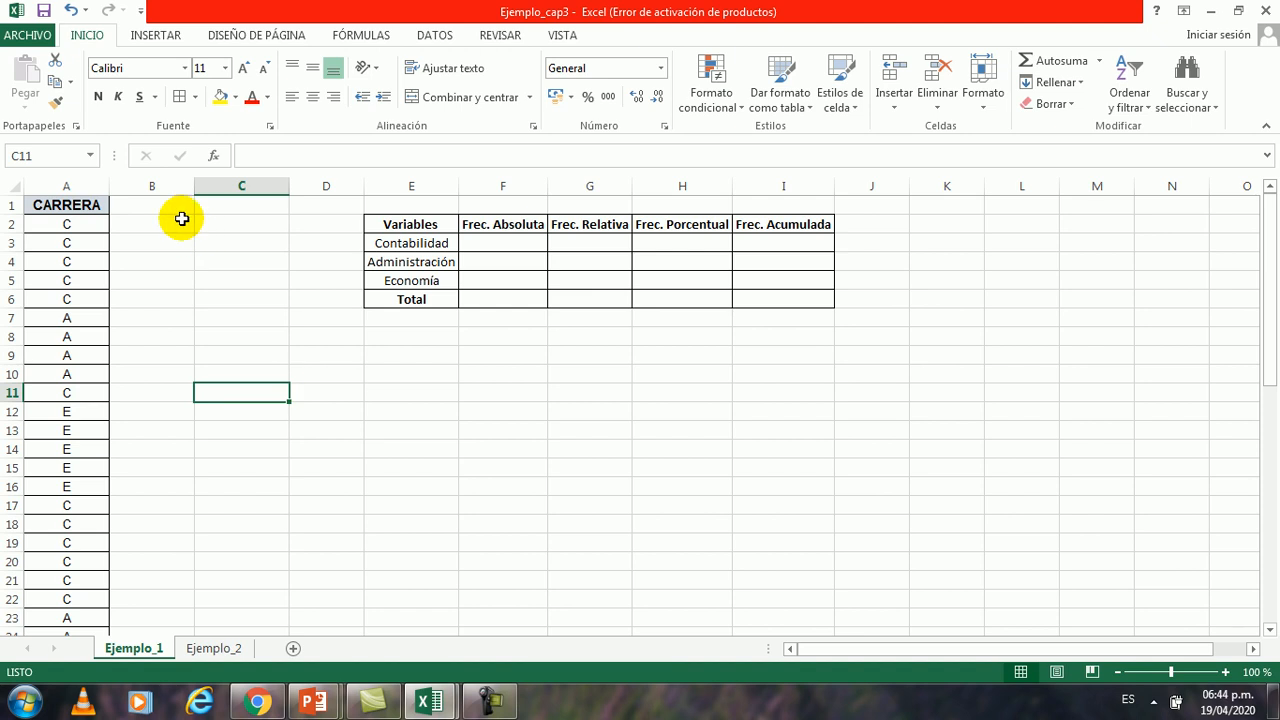
pyautogui.click(44, 11)
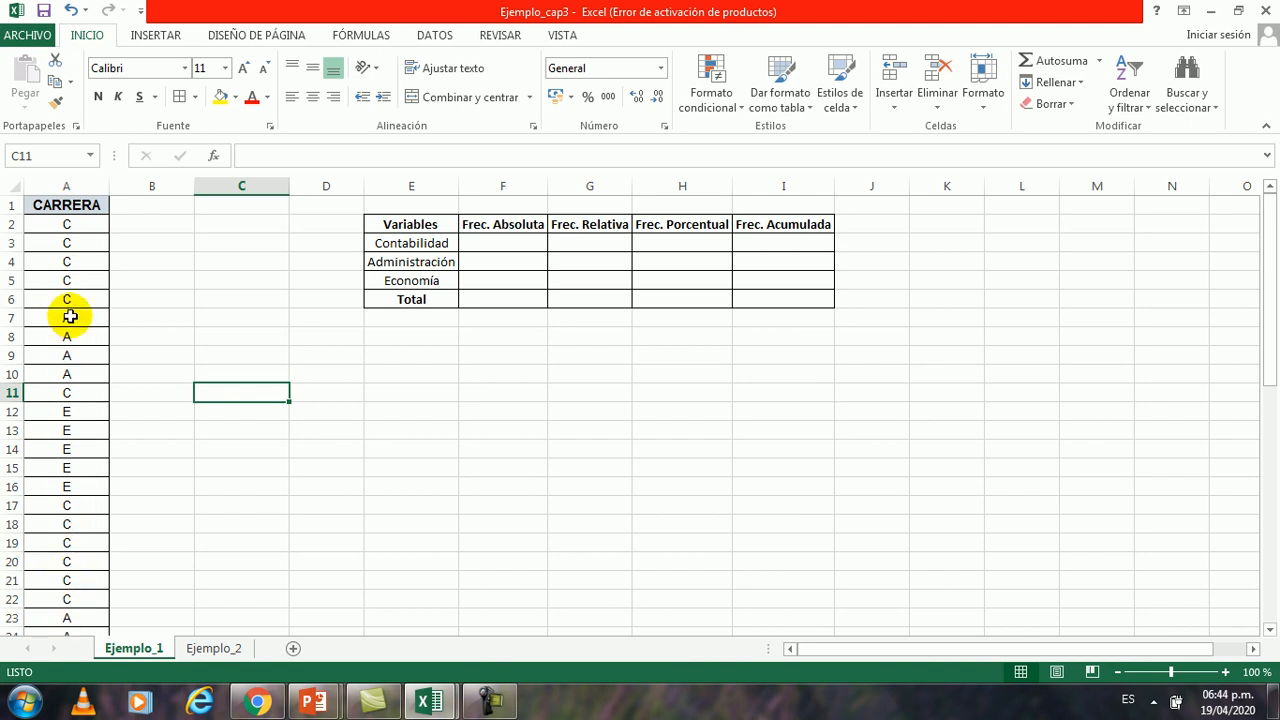
# Define the name fce for the whole CARRERA column A and reselect the column to check the name
pyautogui.click(82, 178)
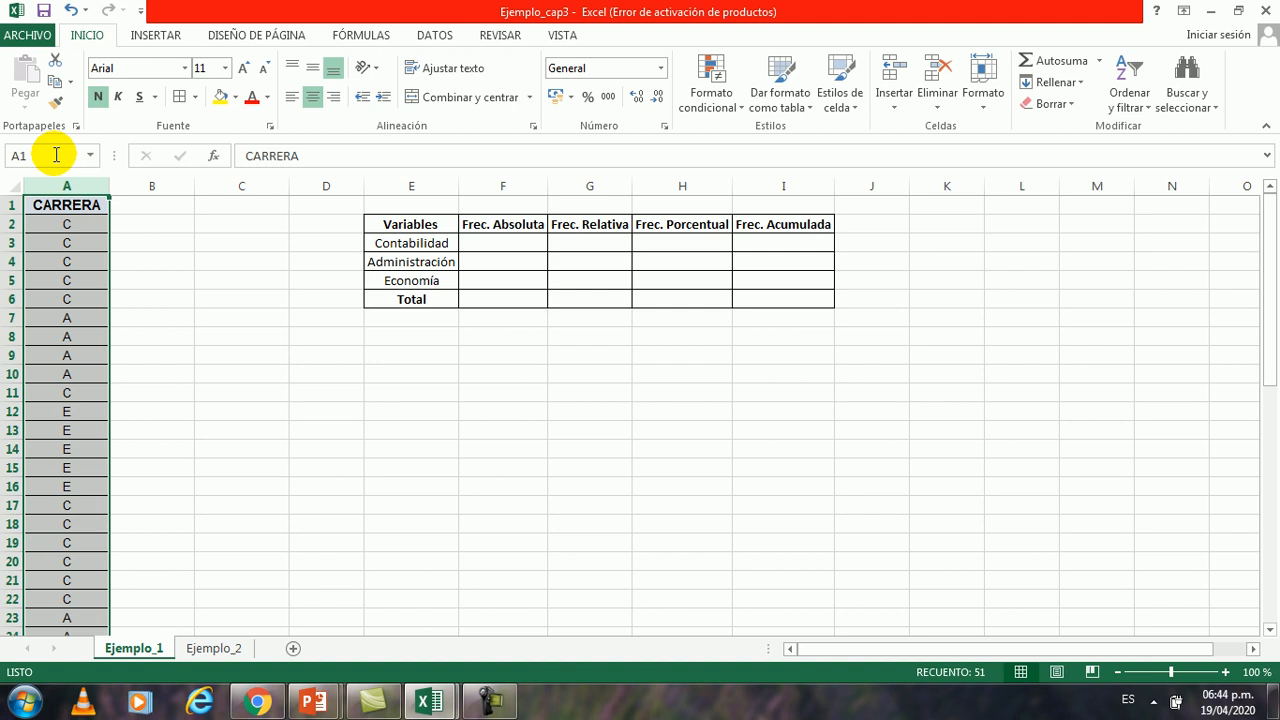
pyautogui.click(56, 155)
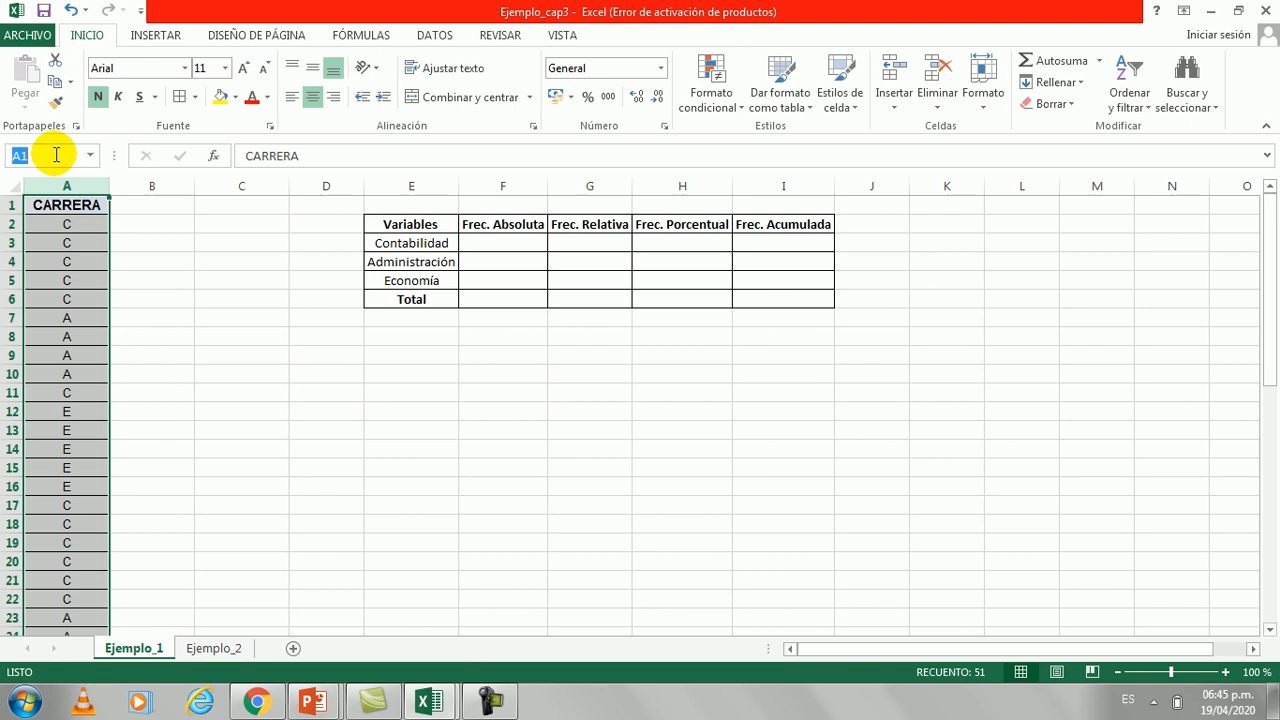
pyautogui.write('fce')
pyautogui.click(143, 295)
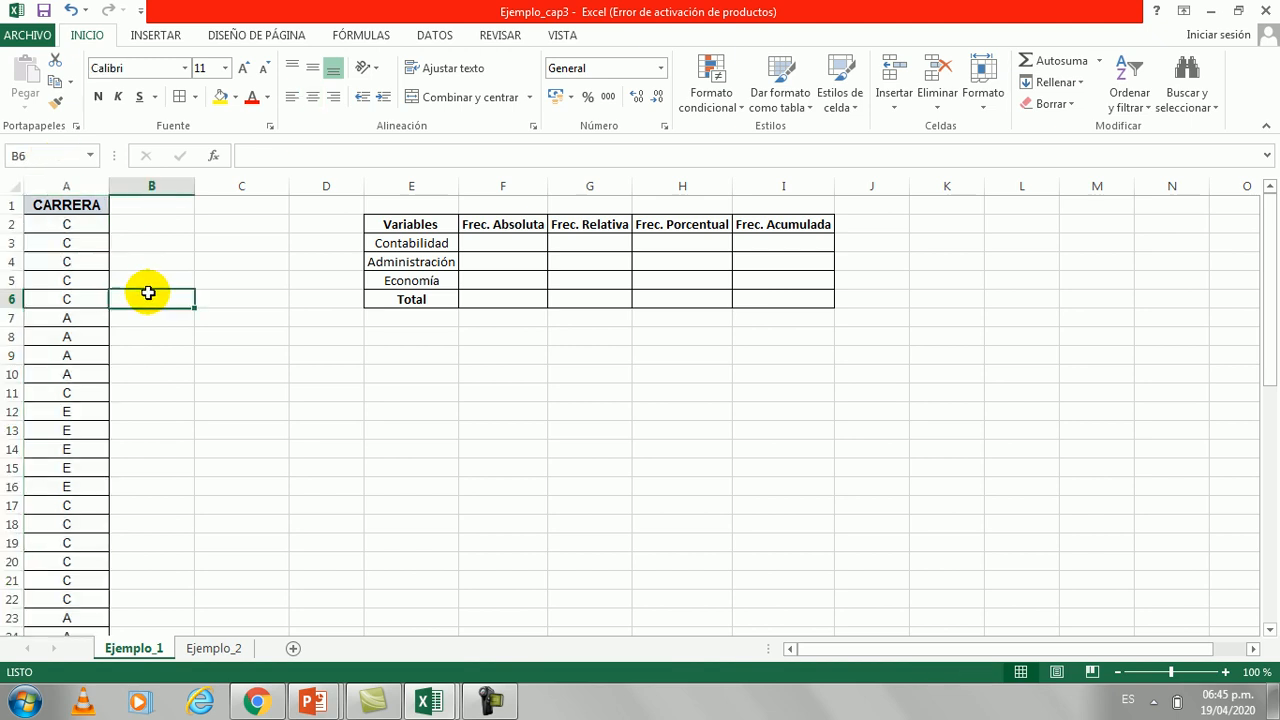
pyautogui.click(80, 230)
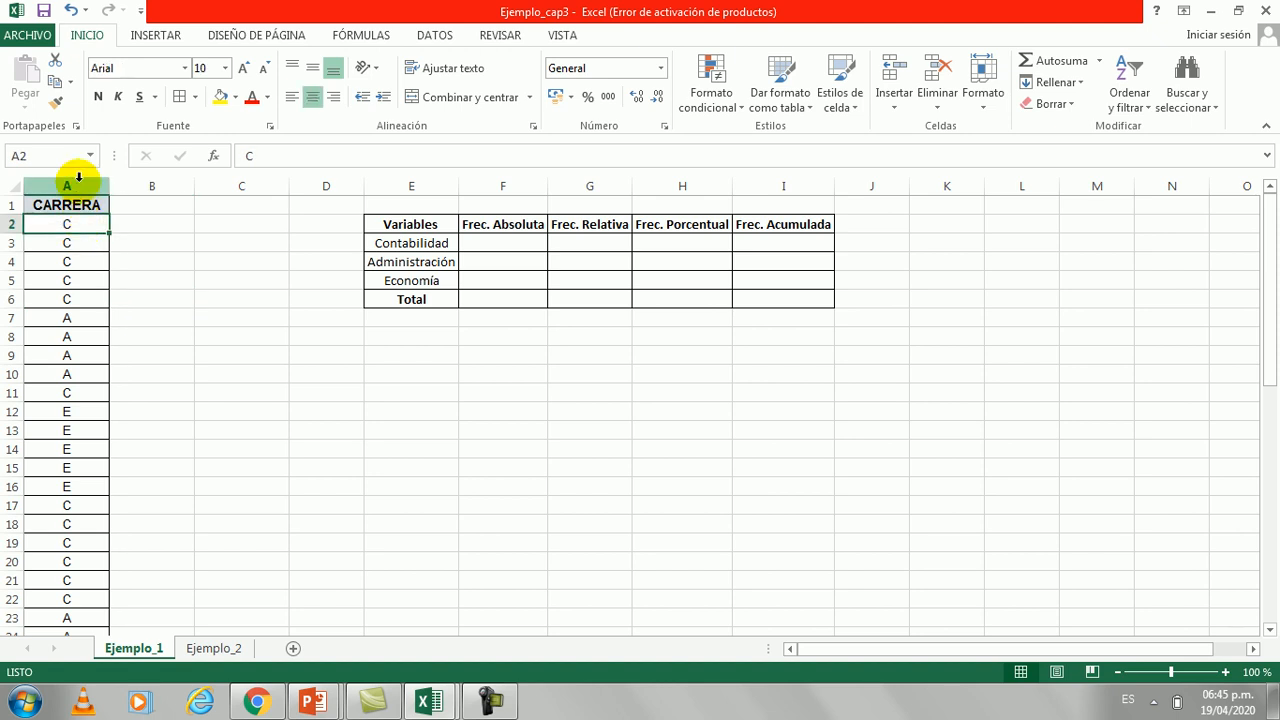
pyautogui.click(79, 177)
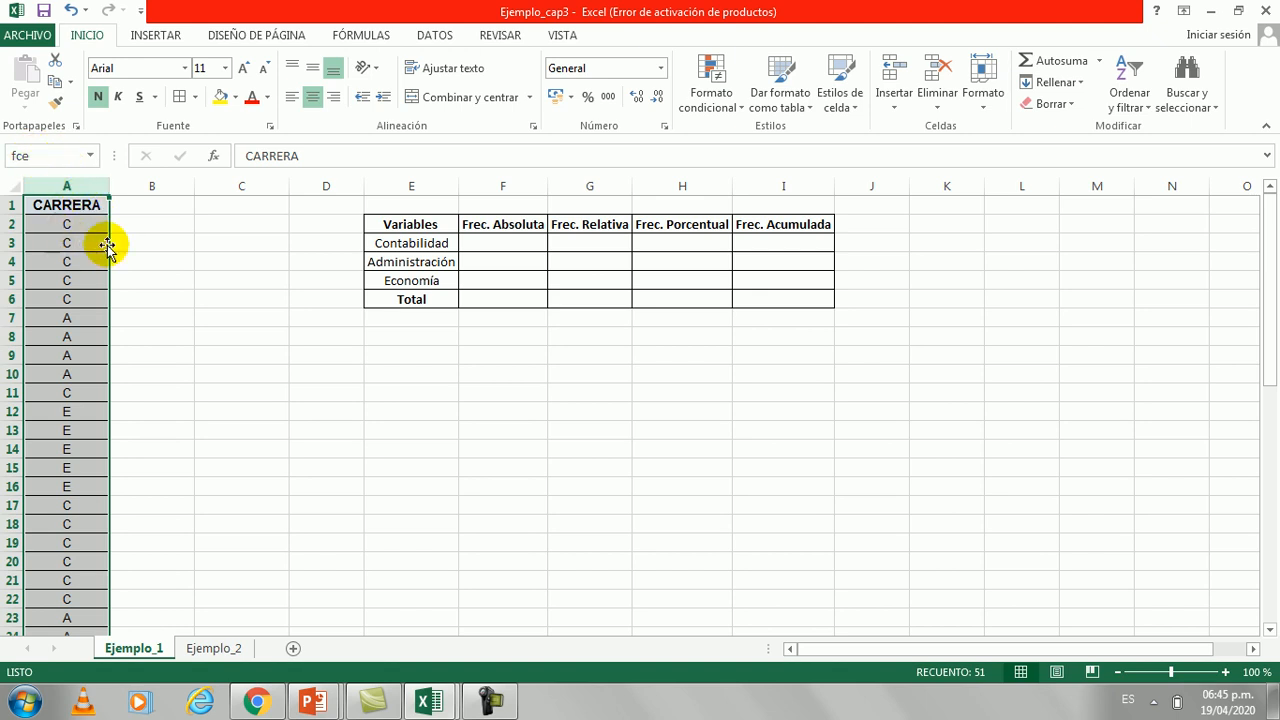
pyautogui.click(140, 253)
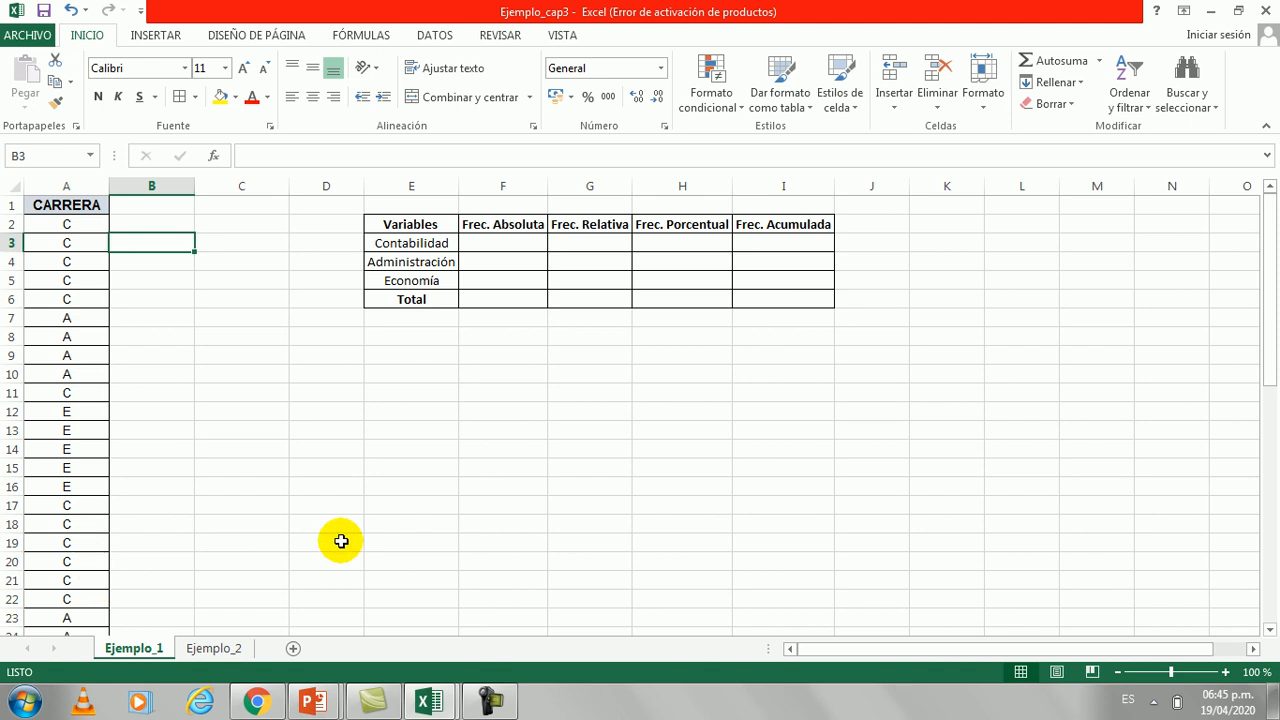
# Start a CONTAR.SI formula in cell F3 for the absolute frequency of Contabilidad
pyautogui.click(499, 246)
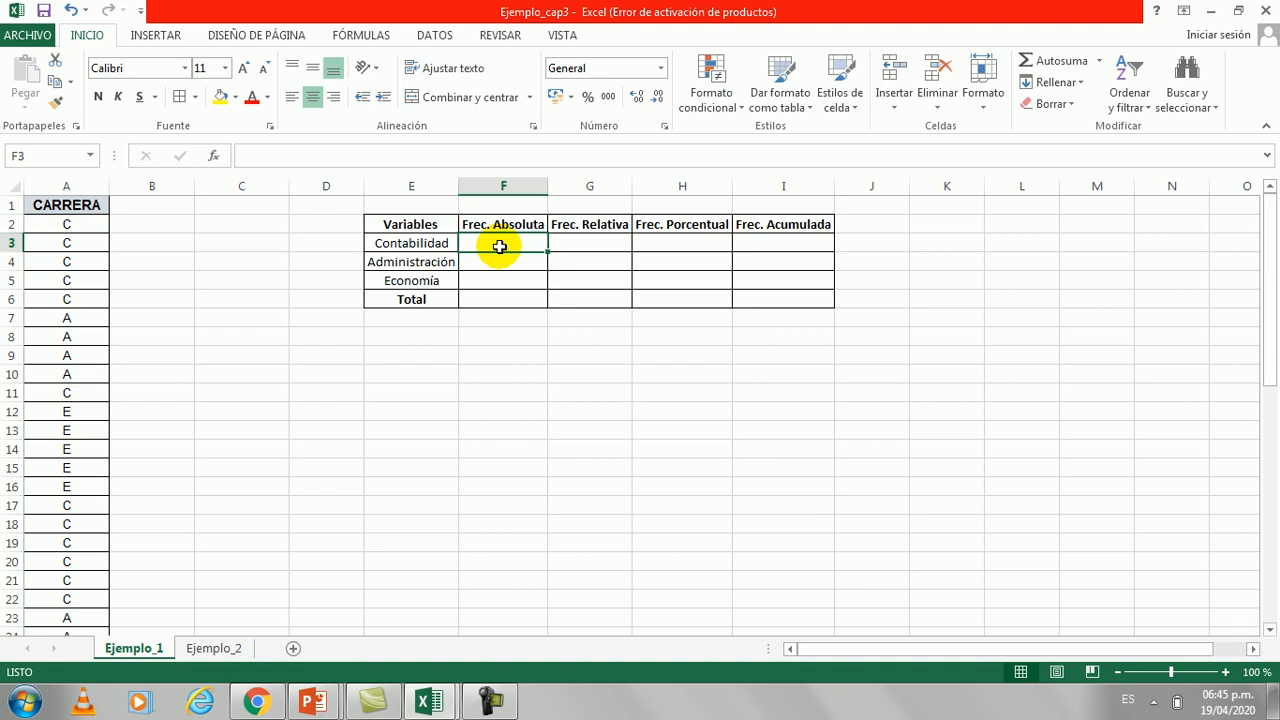
pyautogui.write('=')
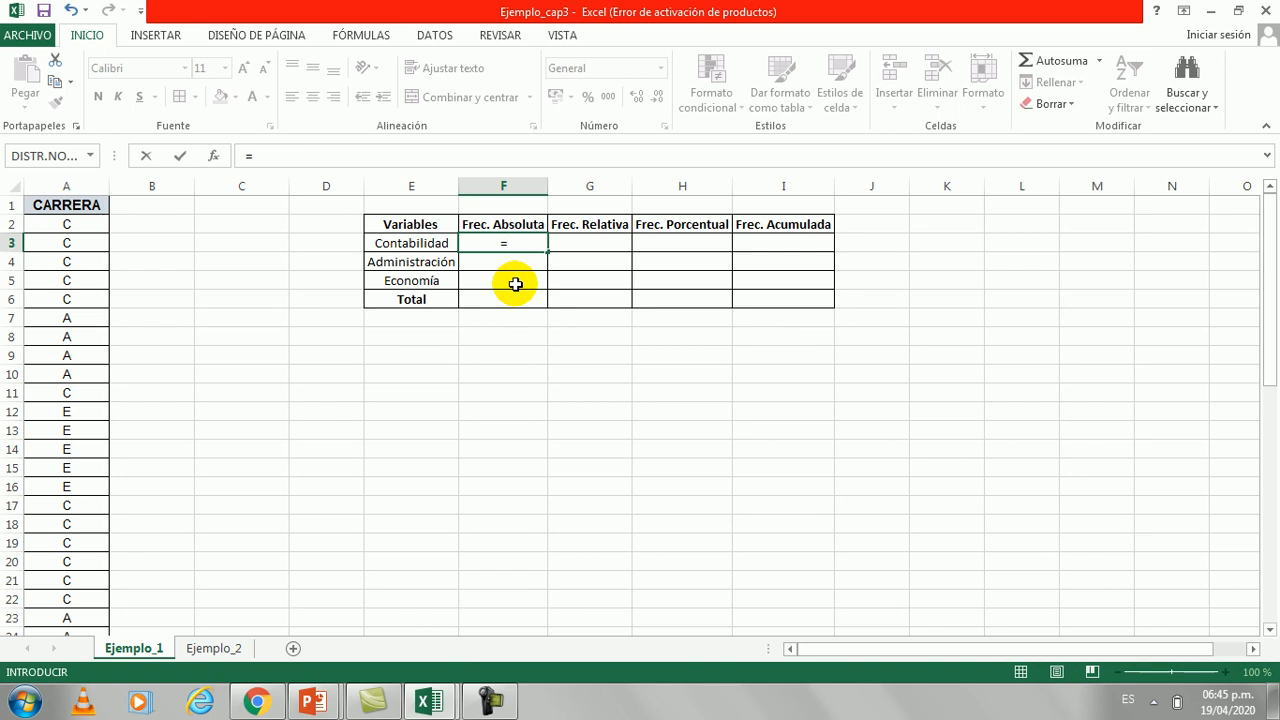
pyautogui.write('conta')
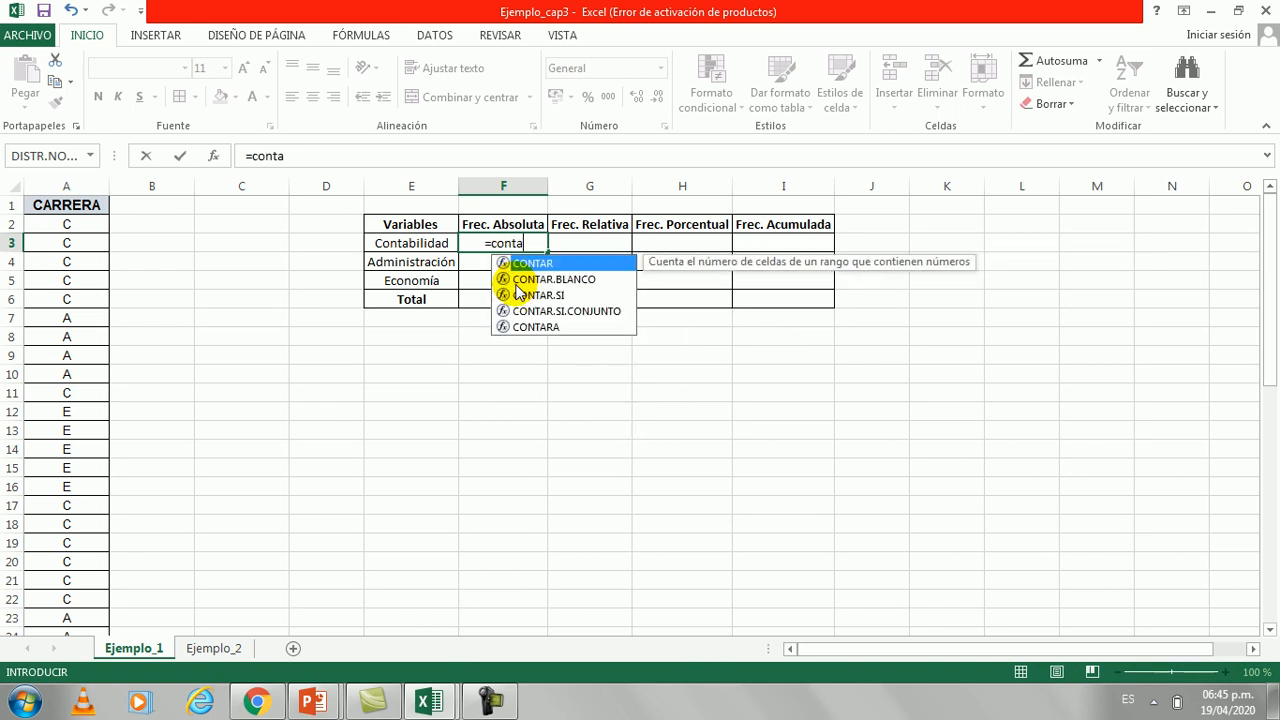
pyautogui.doubleClick(520, 294)
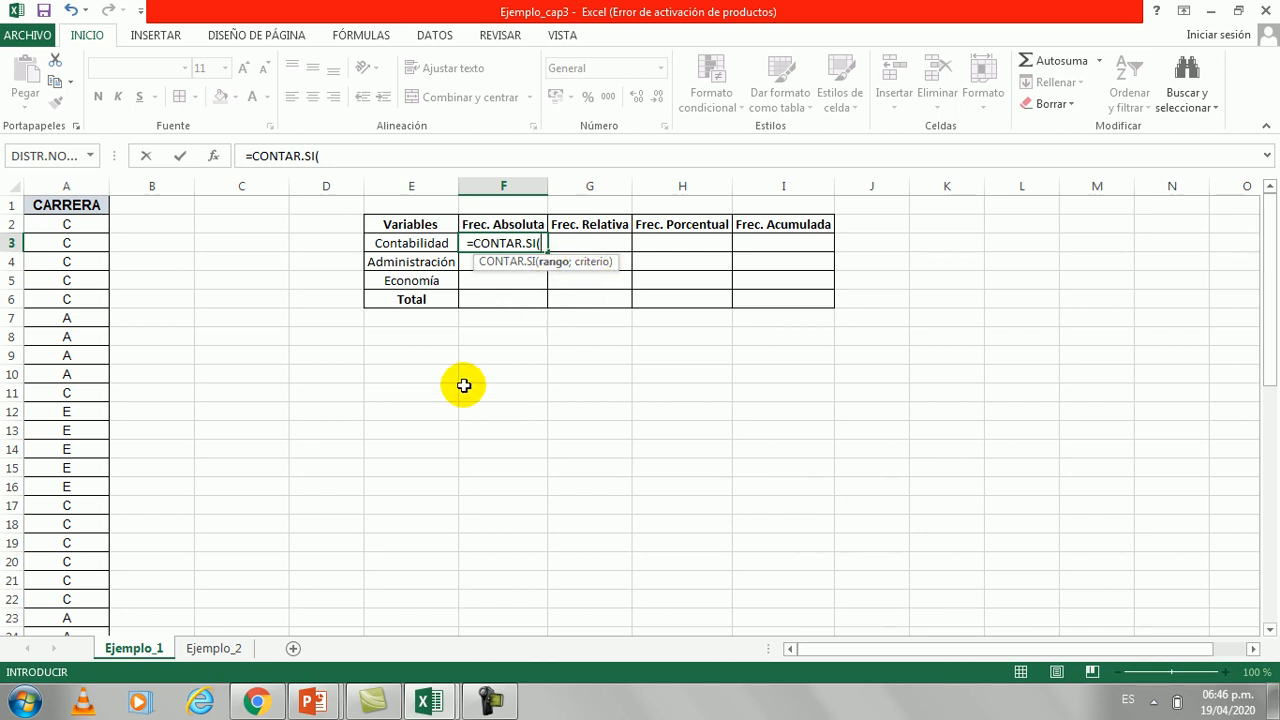
pyautogui.write('fce')
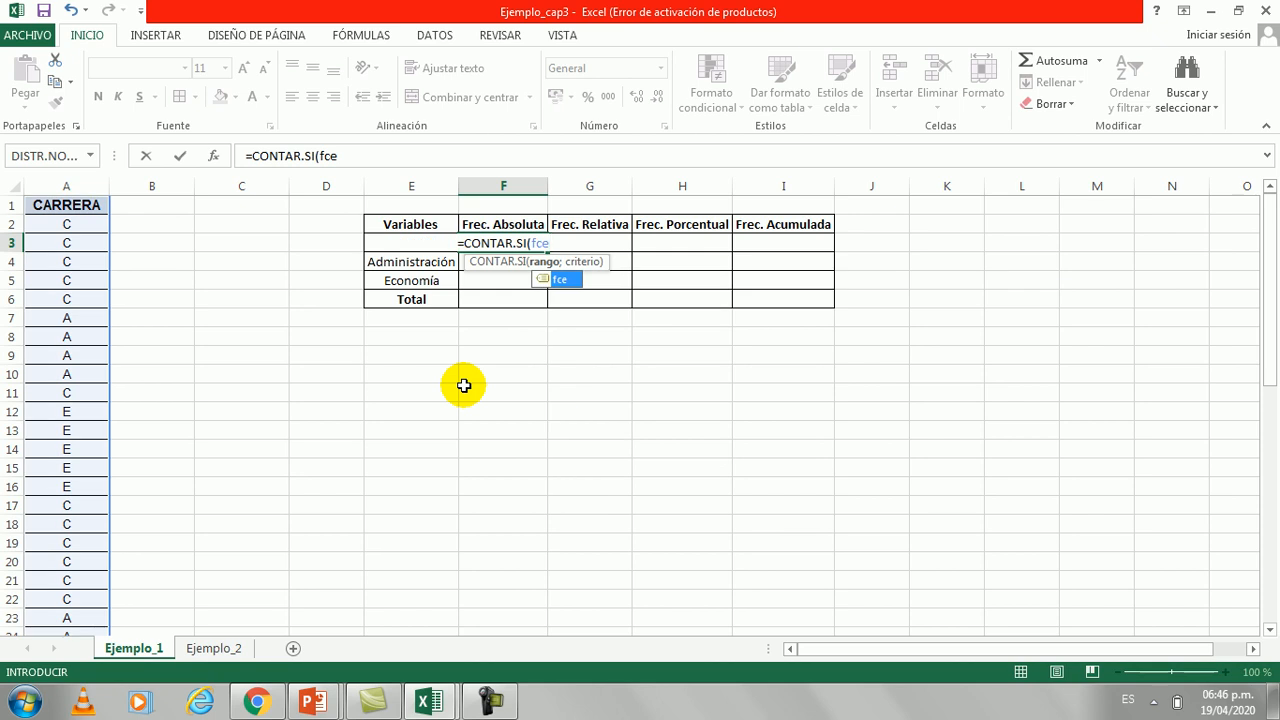
pyautogui.write(';')
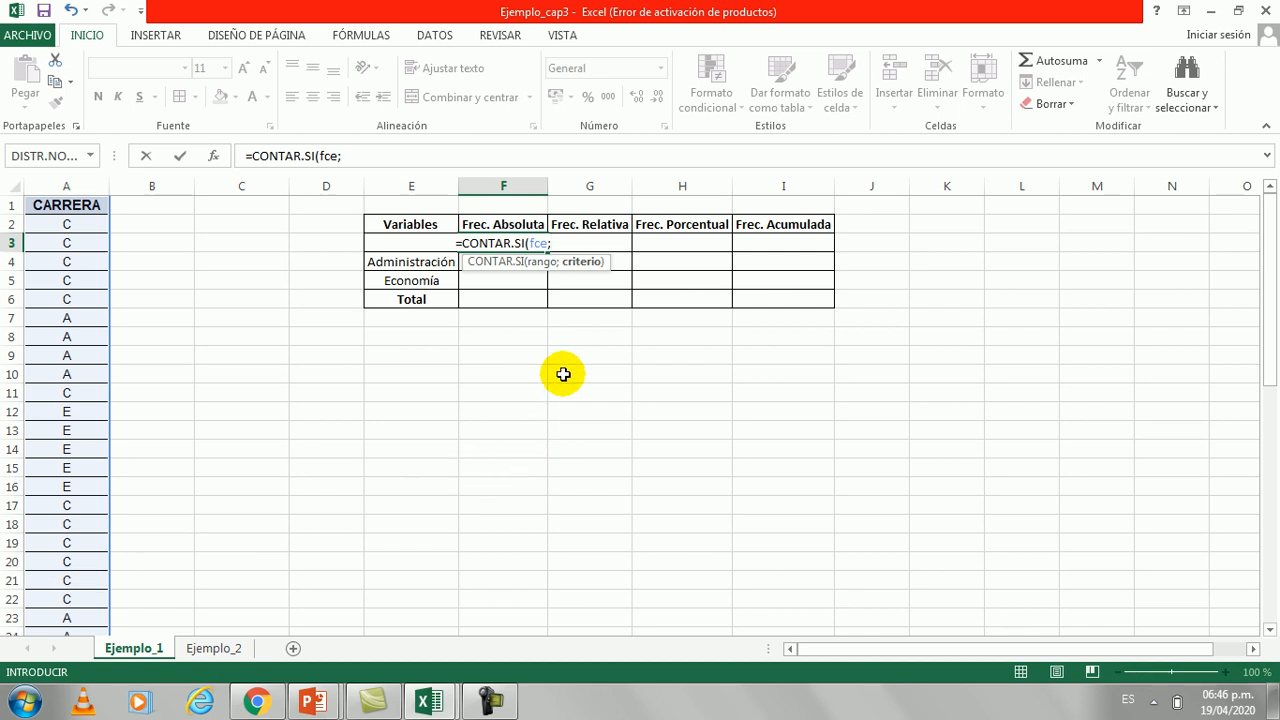
pyautogui.click(93, 226)
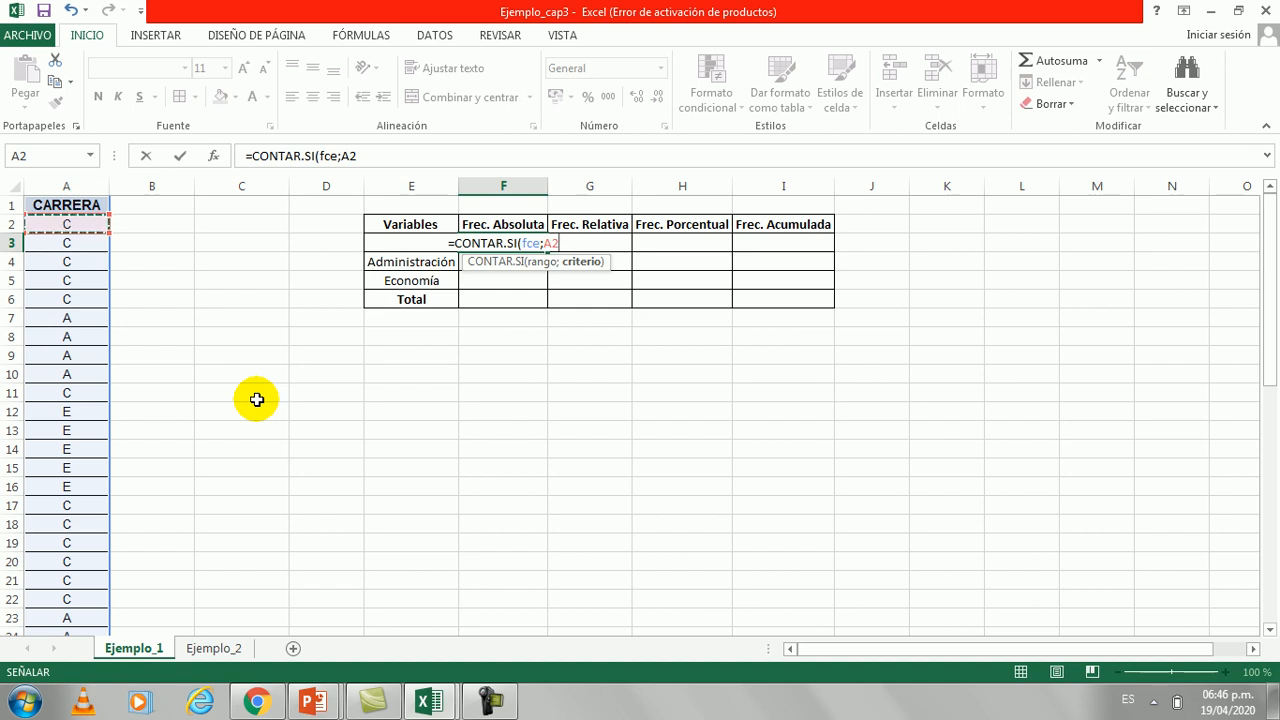
pyautogui.press('BackSpace')
pyautogui.press('BackSpace')
pyautogui.press('BackSpace')
pyautogui.press('BackSpace')
pyautogui.press('BackSpace')
pyautogui.press('BackSpace')
pyautogui.press('BackSpace')
pyautogui.press('BackSpace')
pyautogui.press('BackSpace')
pyautogui.press('BackSpace')
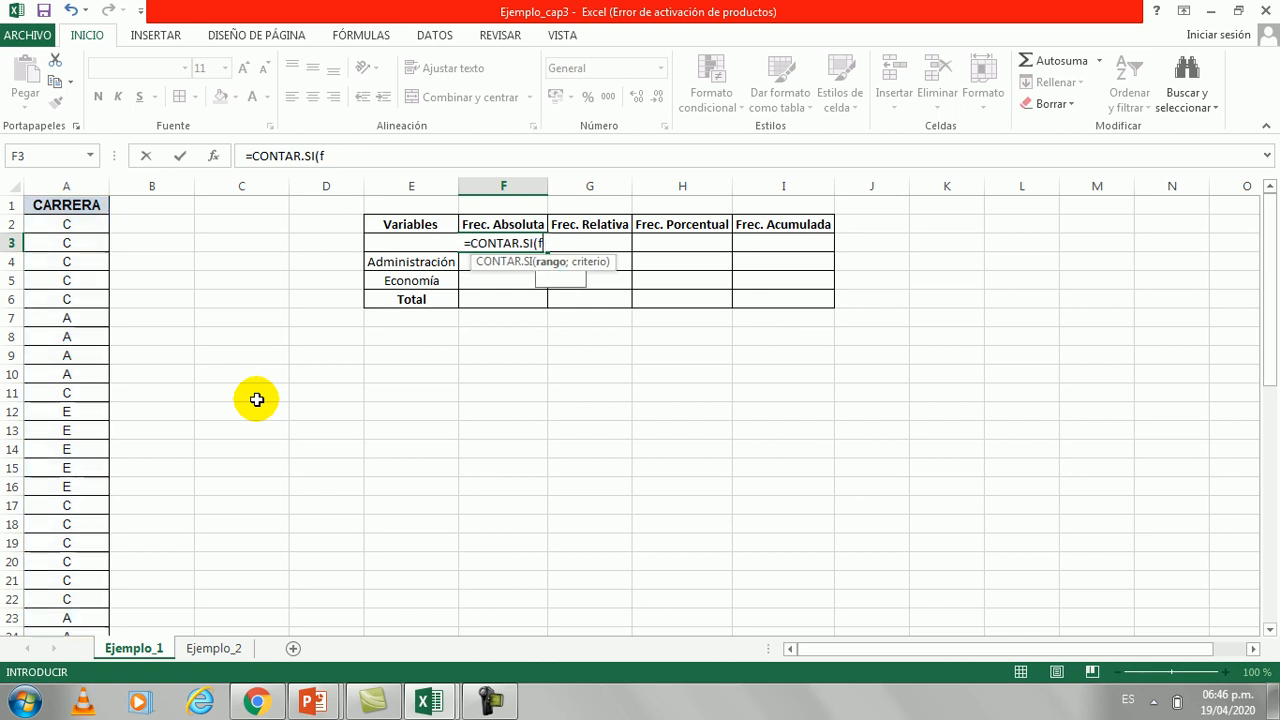
pyautogui.press('BackSpace')
pyautogui.press('BackSpace')
pyautogui.press('BackSpace')
pyautogui.press('BackSpace')
pyautogui.press('BackSpace')
pyautogui.press('BackSpace')
pyautogui.press('BackSpace')
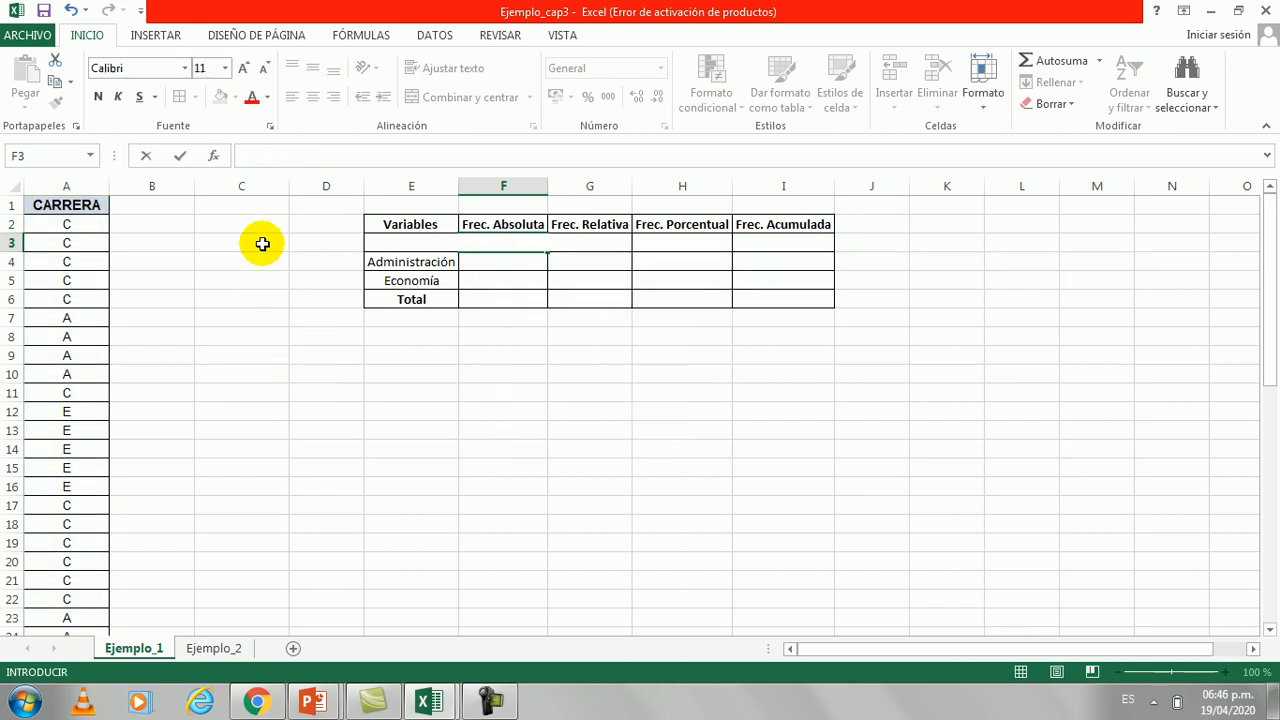
pyautogui.click(260, 243)
pyautogui.click(252, 220)
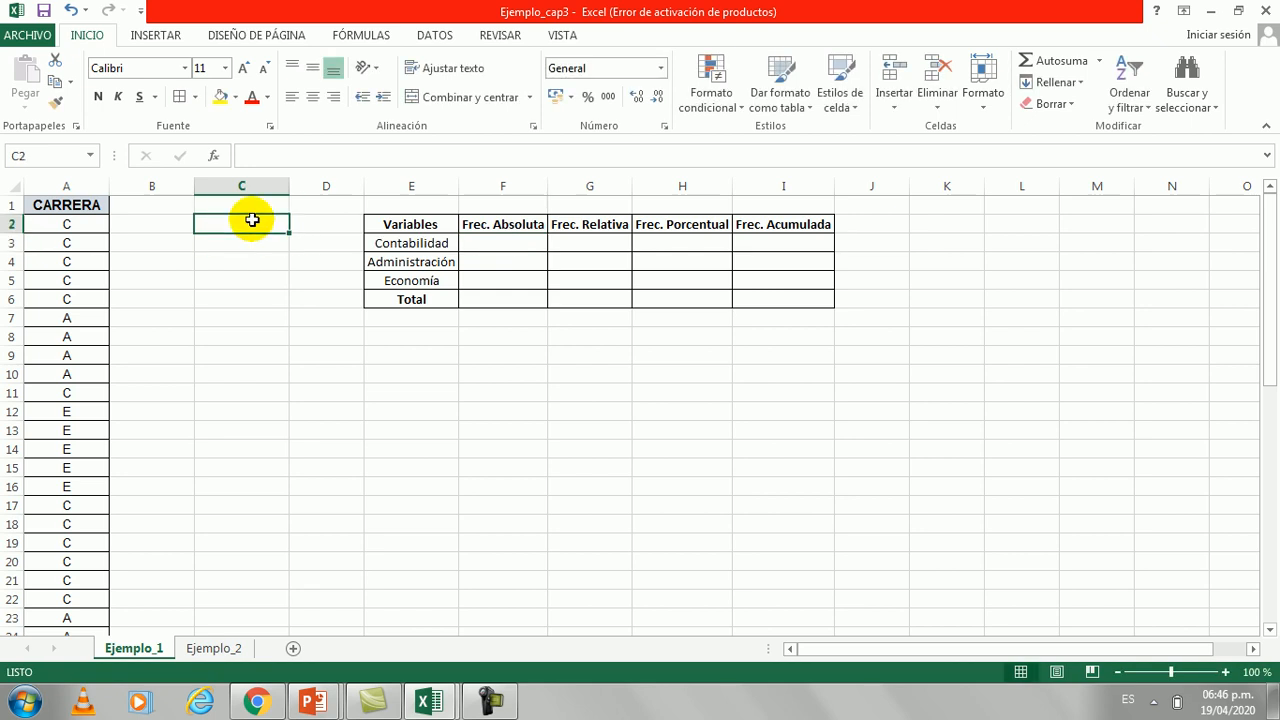
# Enter the career codes C, A and E in cells D3 to D5 beside Contabilidad, Administración and Economía
pyautogui.click(330, 248)
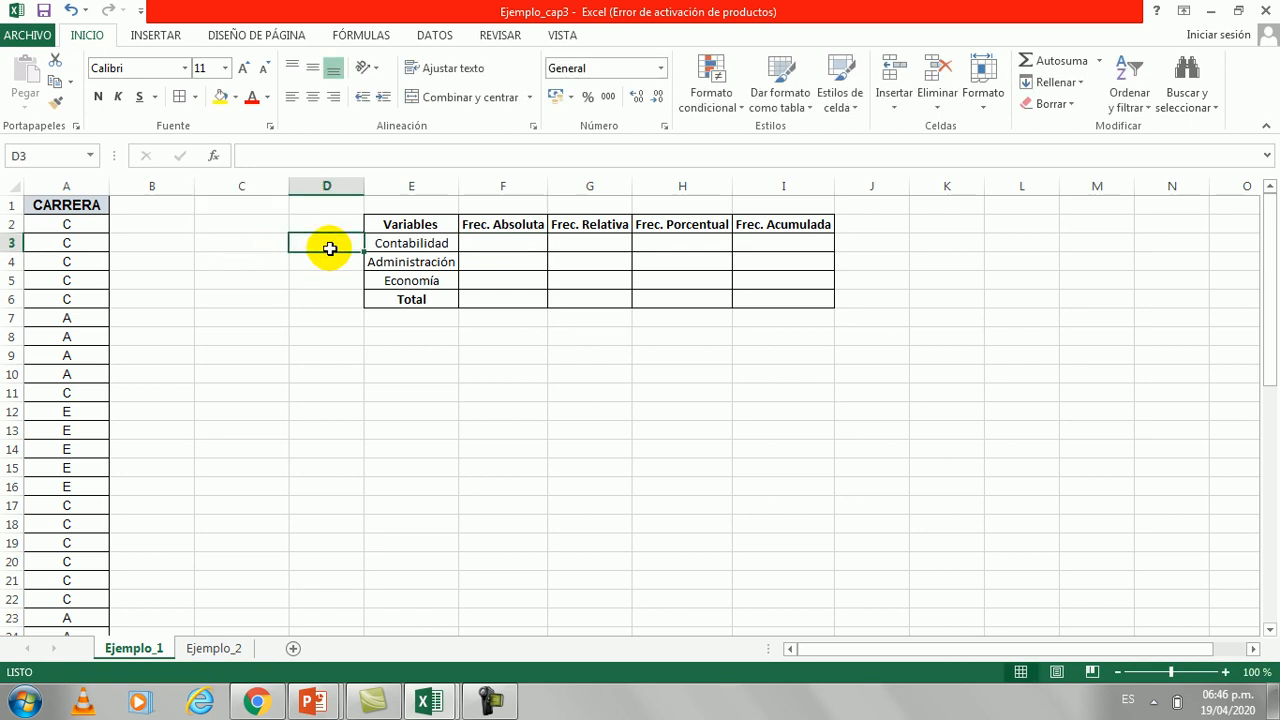
pyautogui.press('Return')
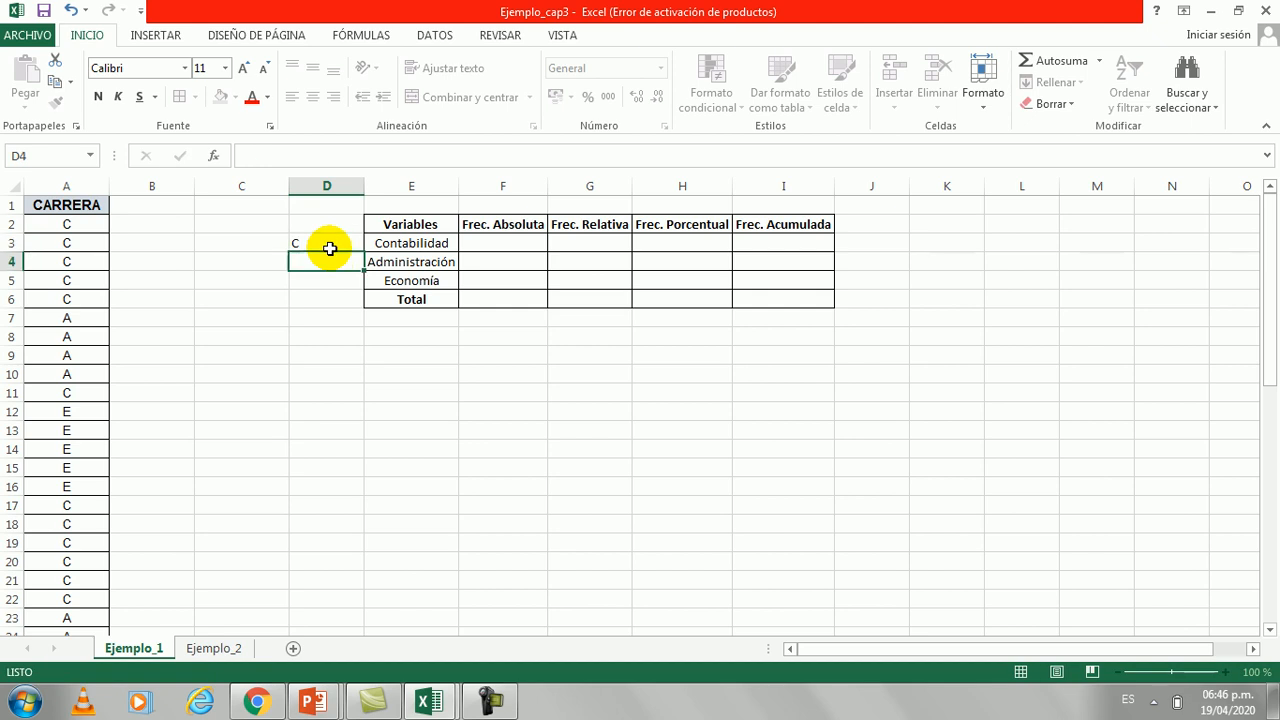
pyautogui.write('A')
pyautogui.press('Return')
pyautogui.write('E')
pyautogui.press('Return')
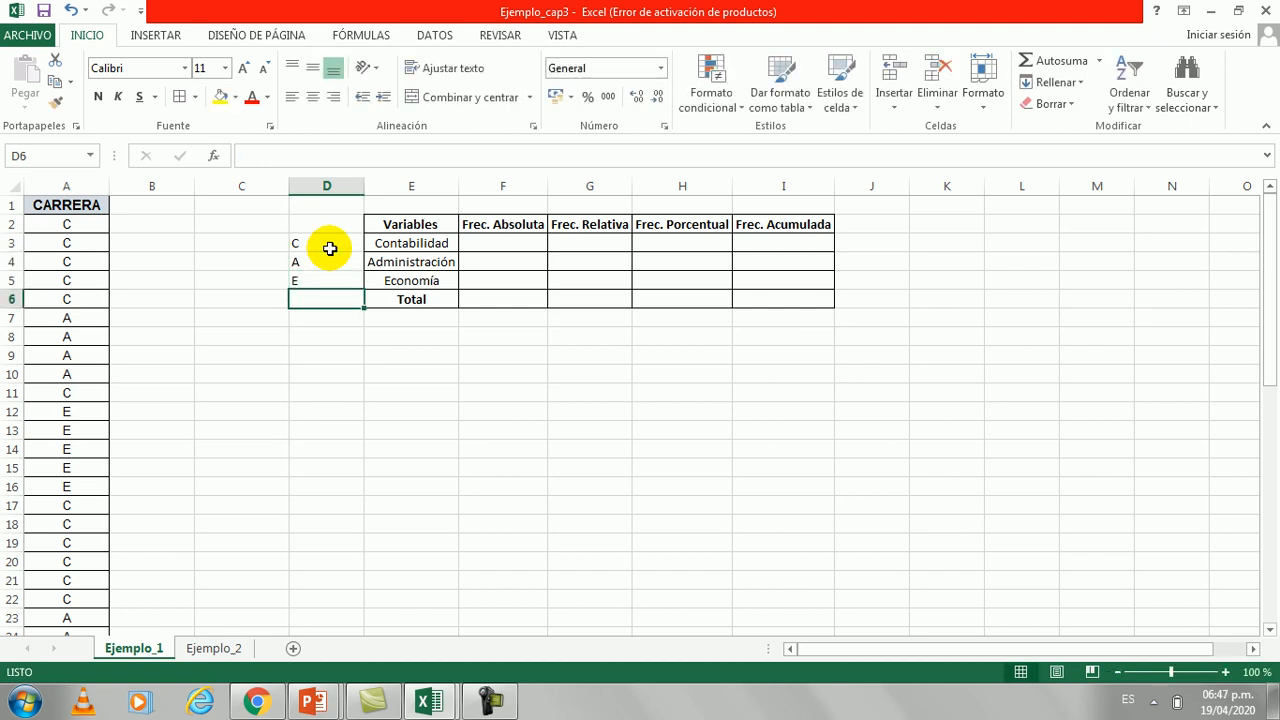
# Enter the formula =CONTAR.SI(fce;D3) in cell F3 for the absolute frequency of Contabilidad
pyautogui.click(521, 244)
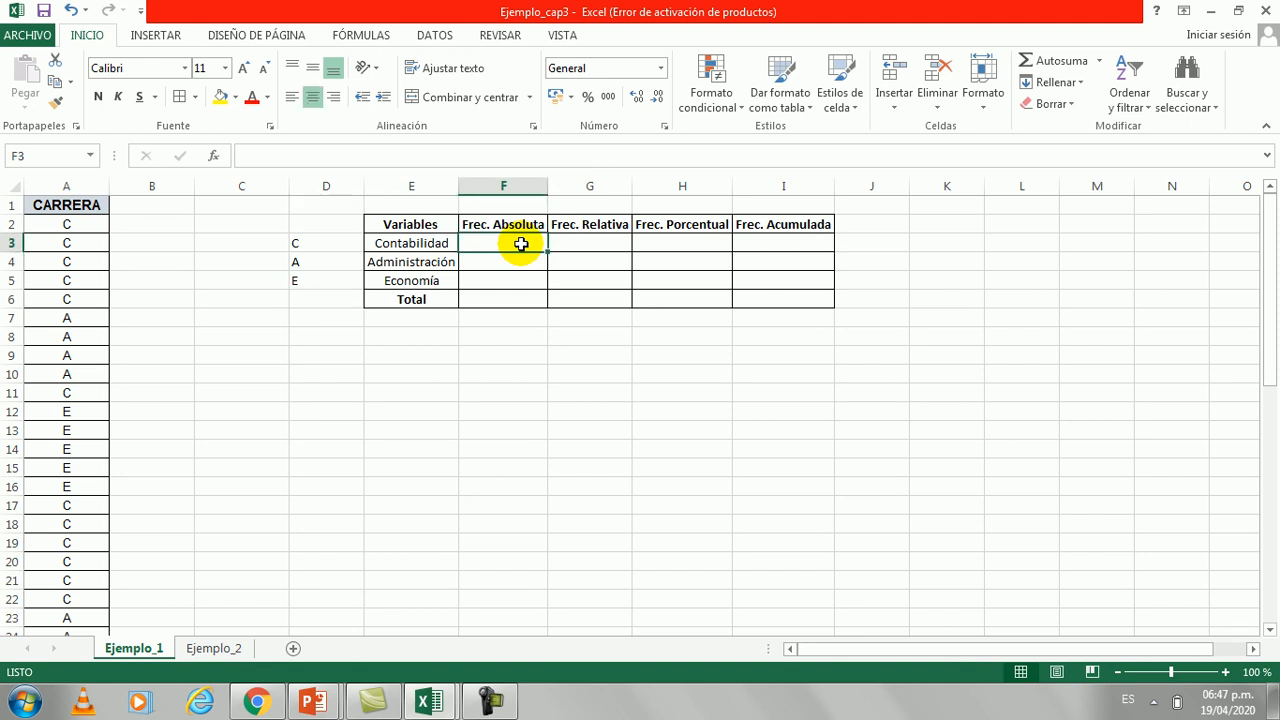
pyautogui.write(')')
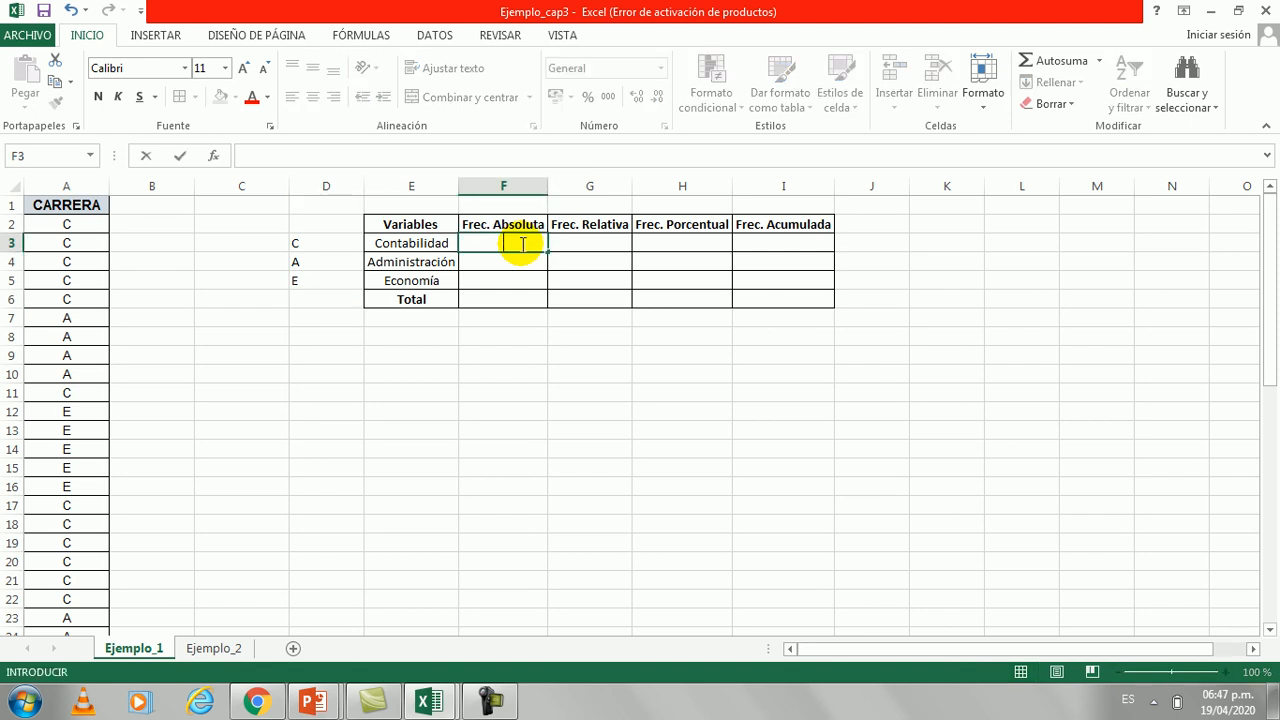
pyautogui.write('=CONTAR')
pyautogui.doubleClick(532, 297)
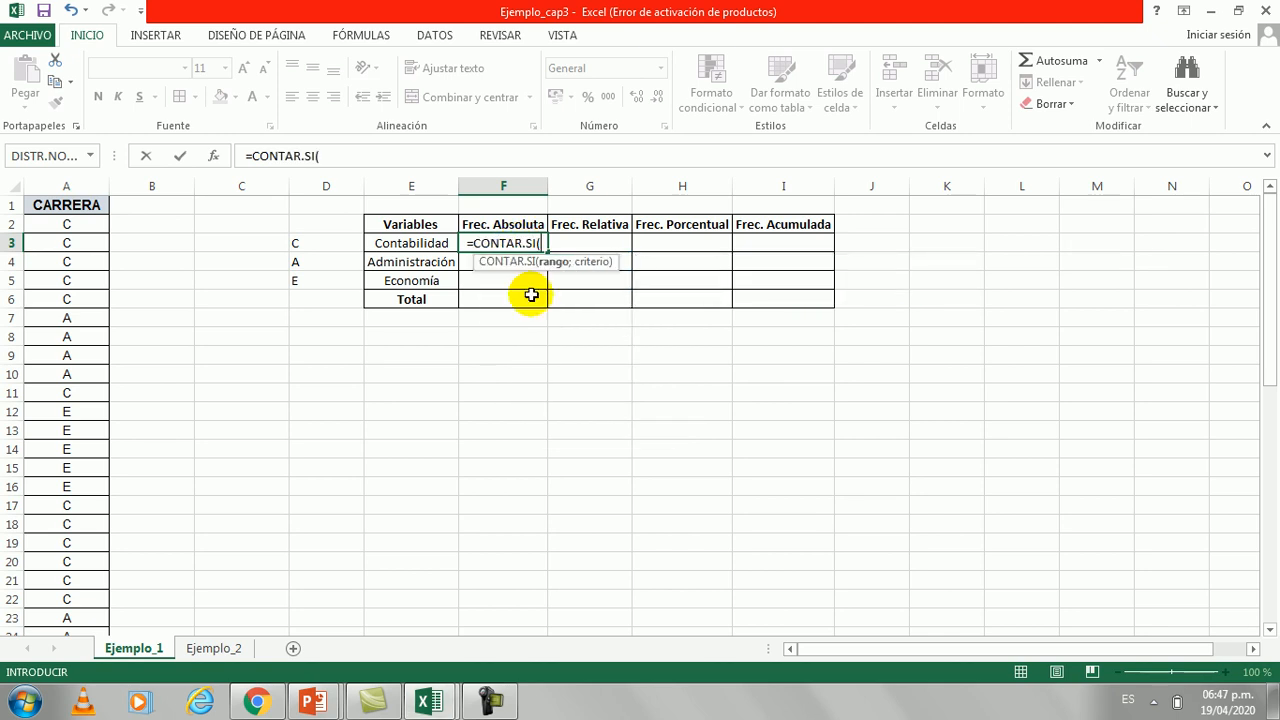
pyautogui.write('F')
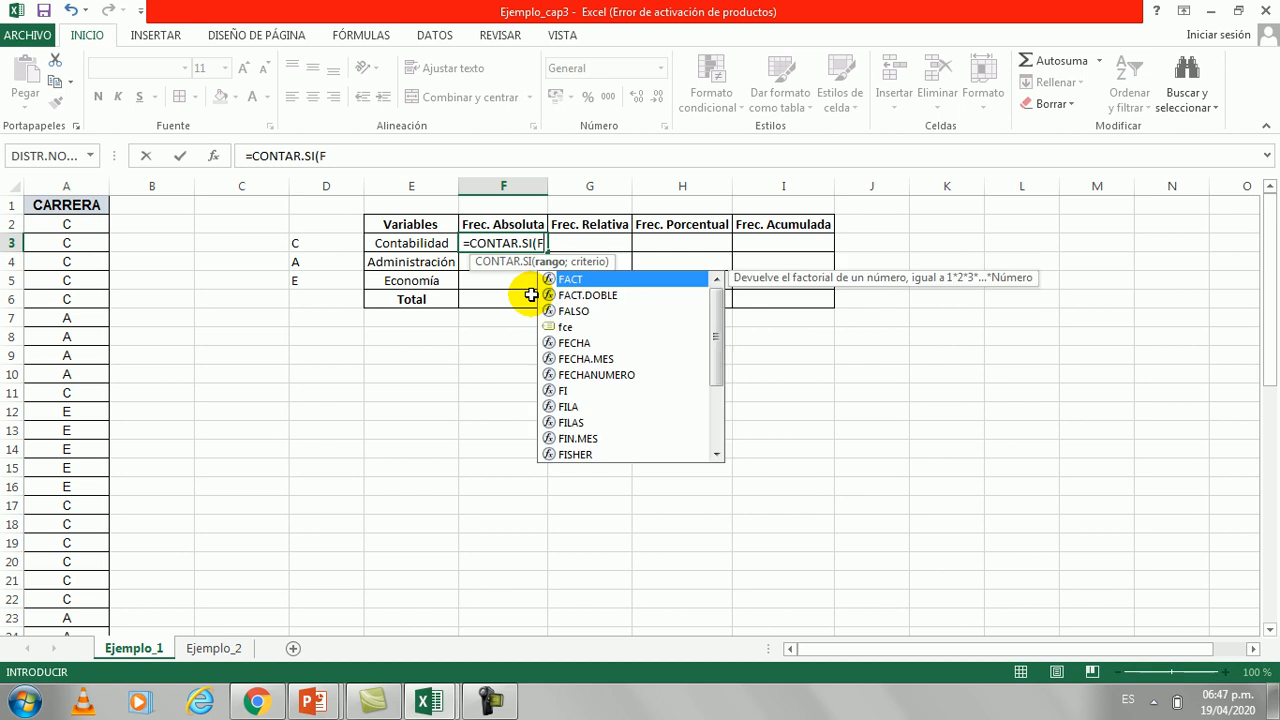
pyautogui.press('BackSpace')
pyautogui.write('fce')
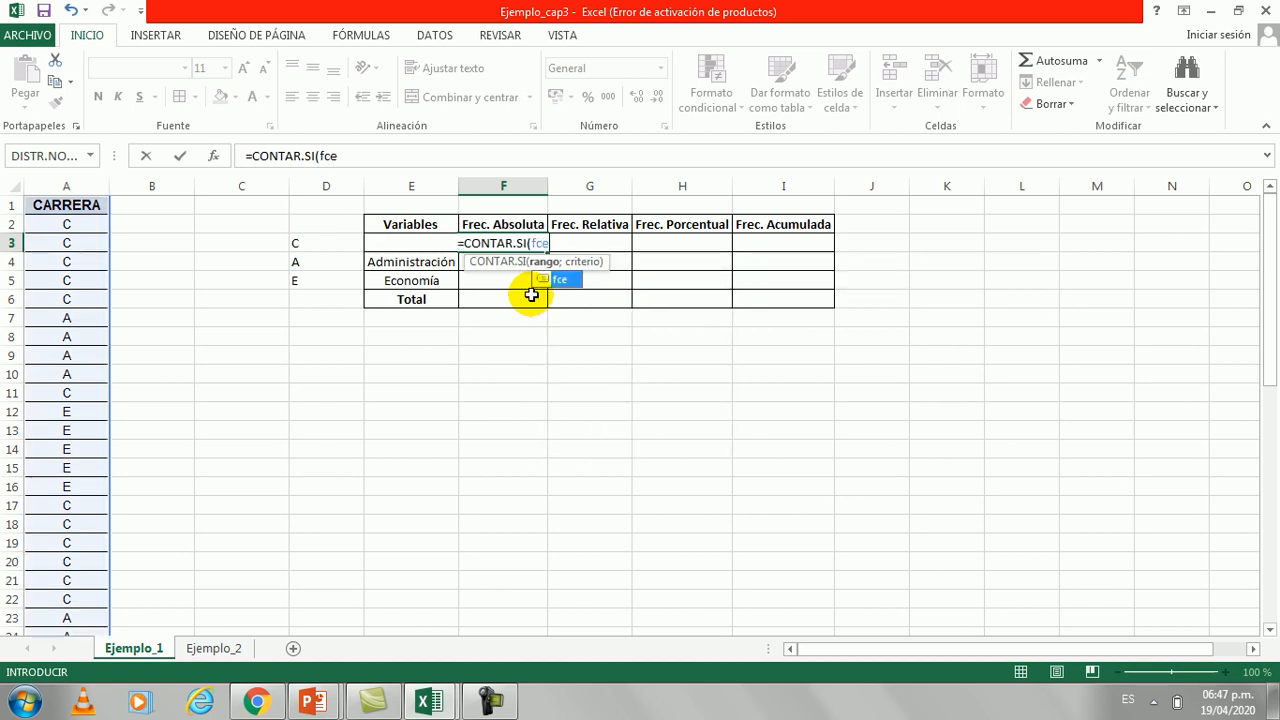
pyautogui.write(';')
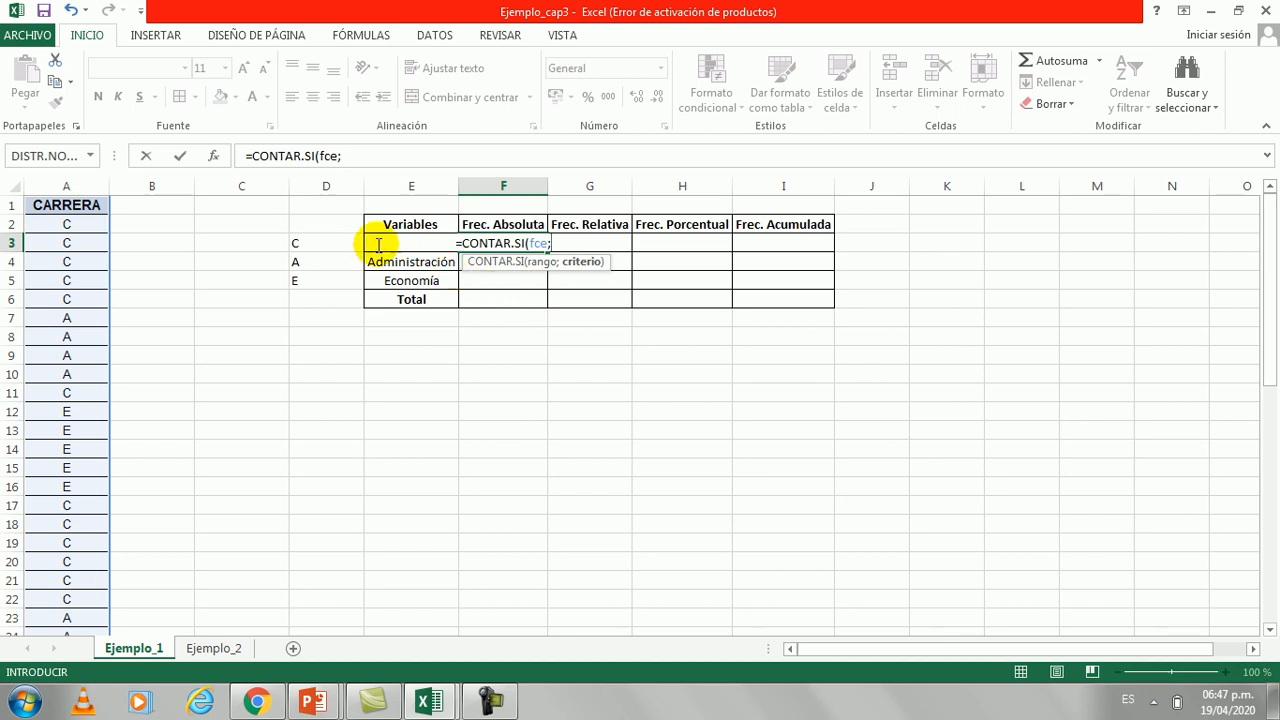
pyautogui.click(331, 243)
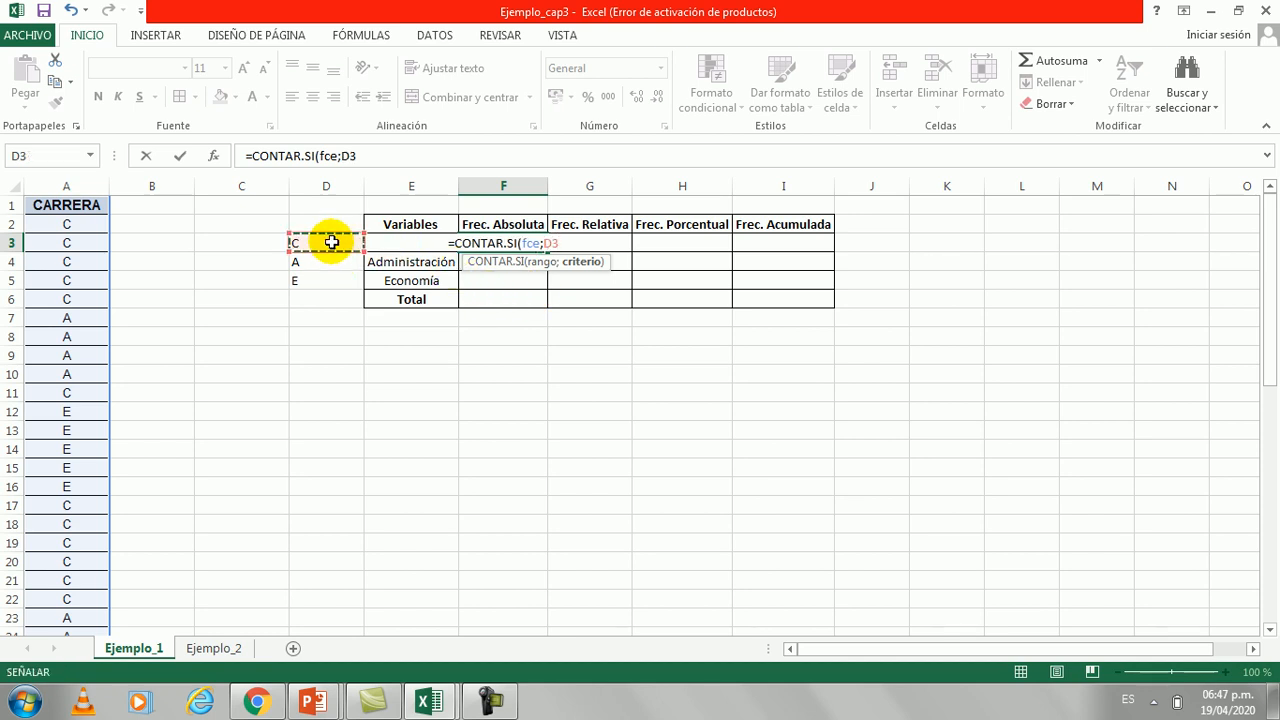
pyautogui.write(')')
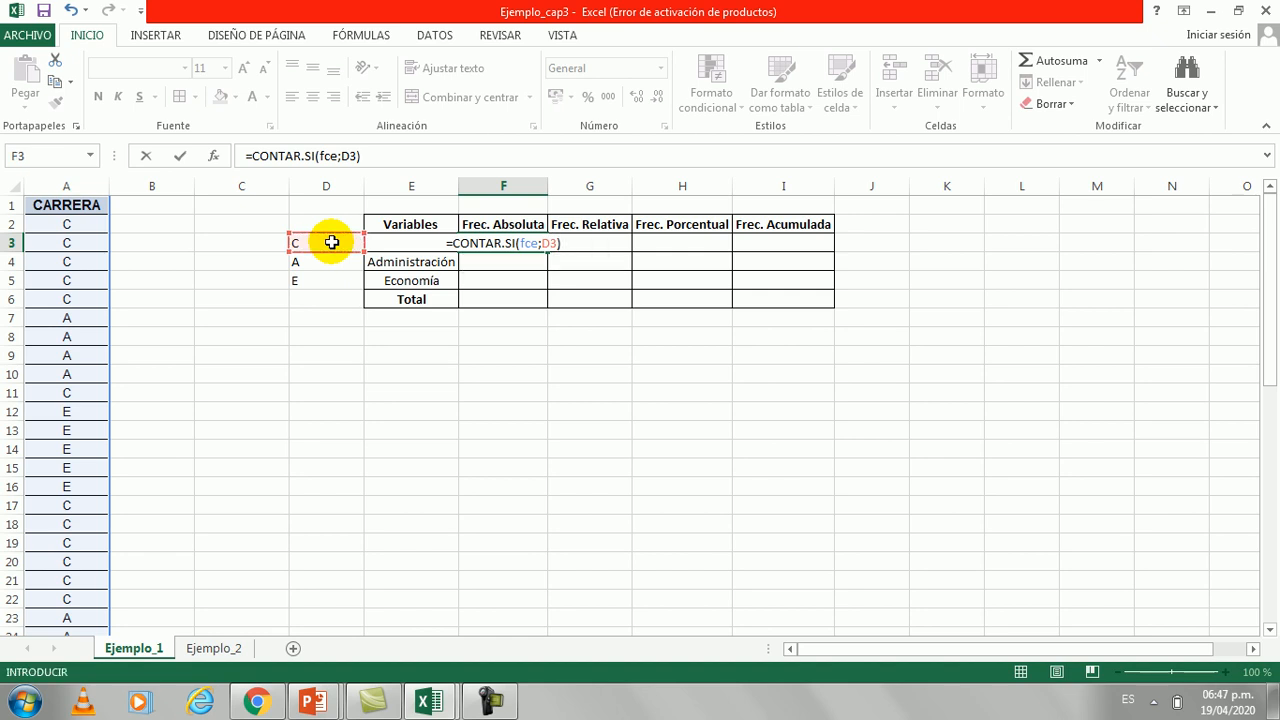
pyautogui.press('Return')
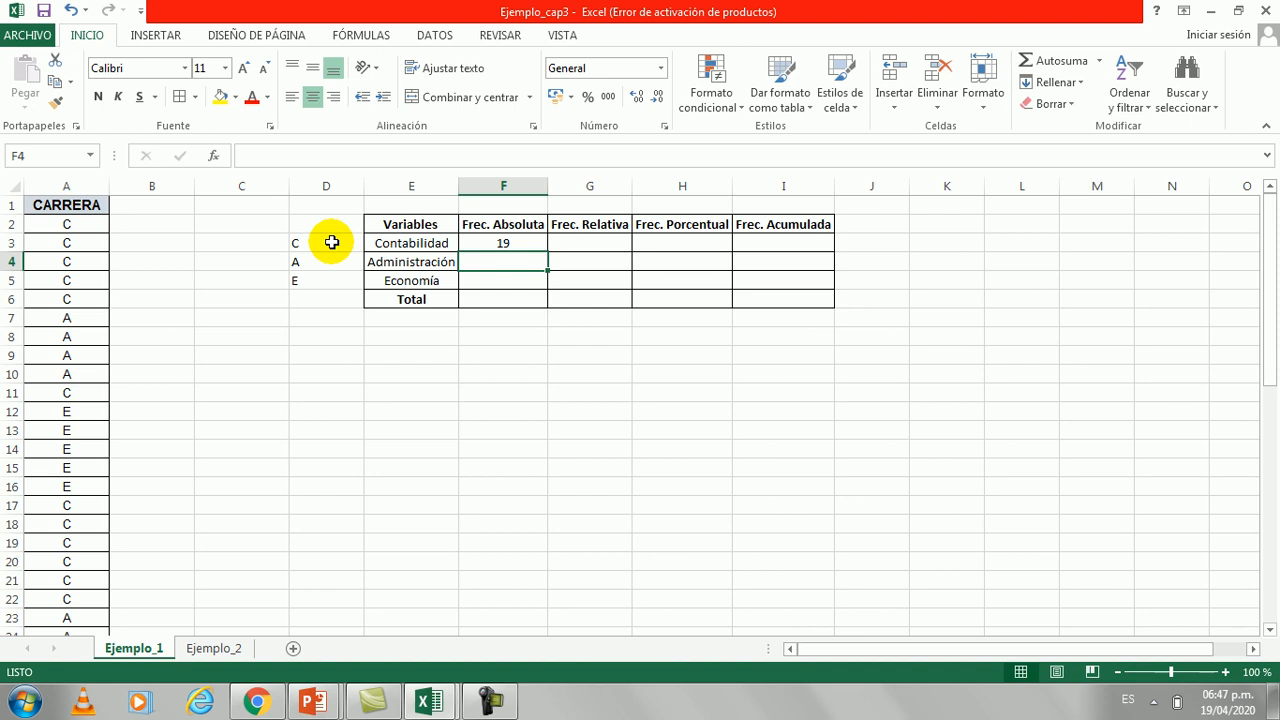
# Fill the absolute frequency formula from F3 down to F5 for Administración and Economía
pyautogui.click(547, 184)
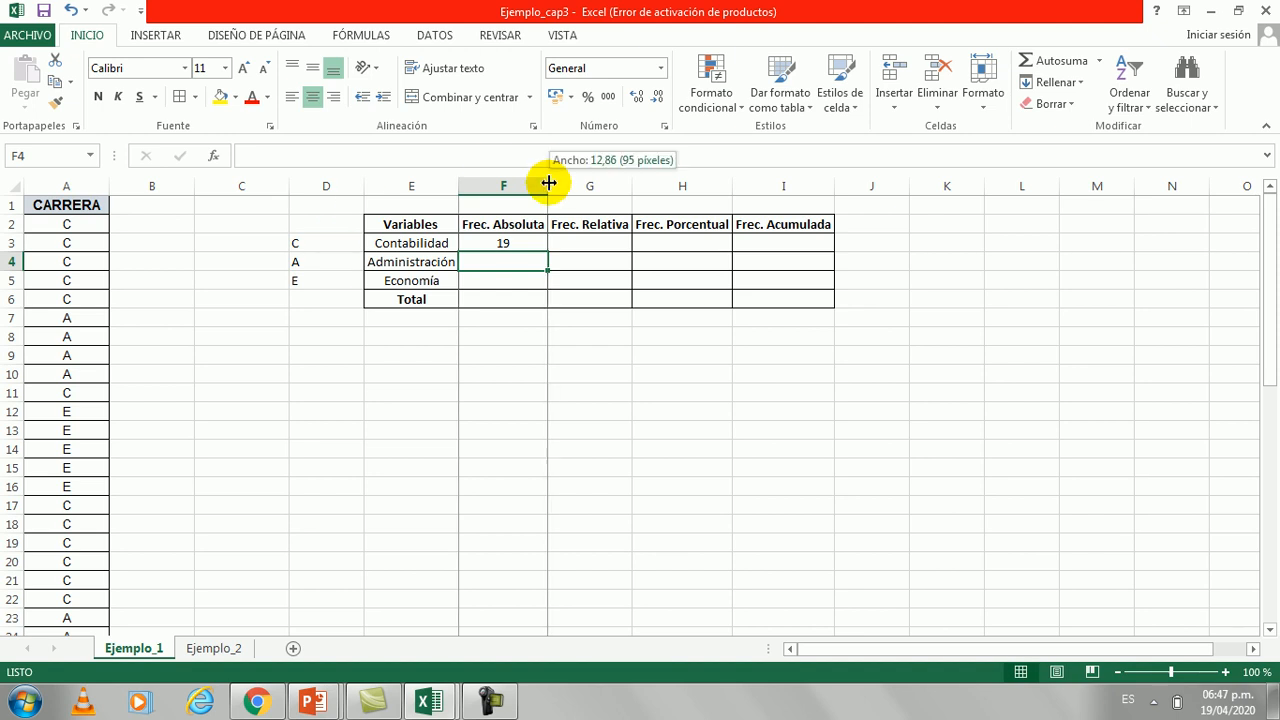
pyautogui.click(521, 243)
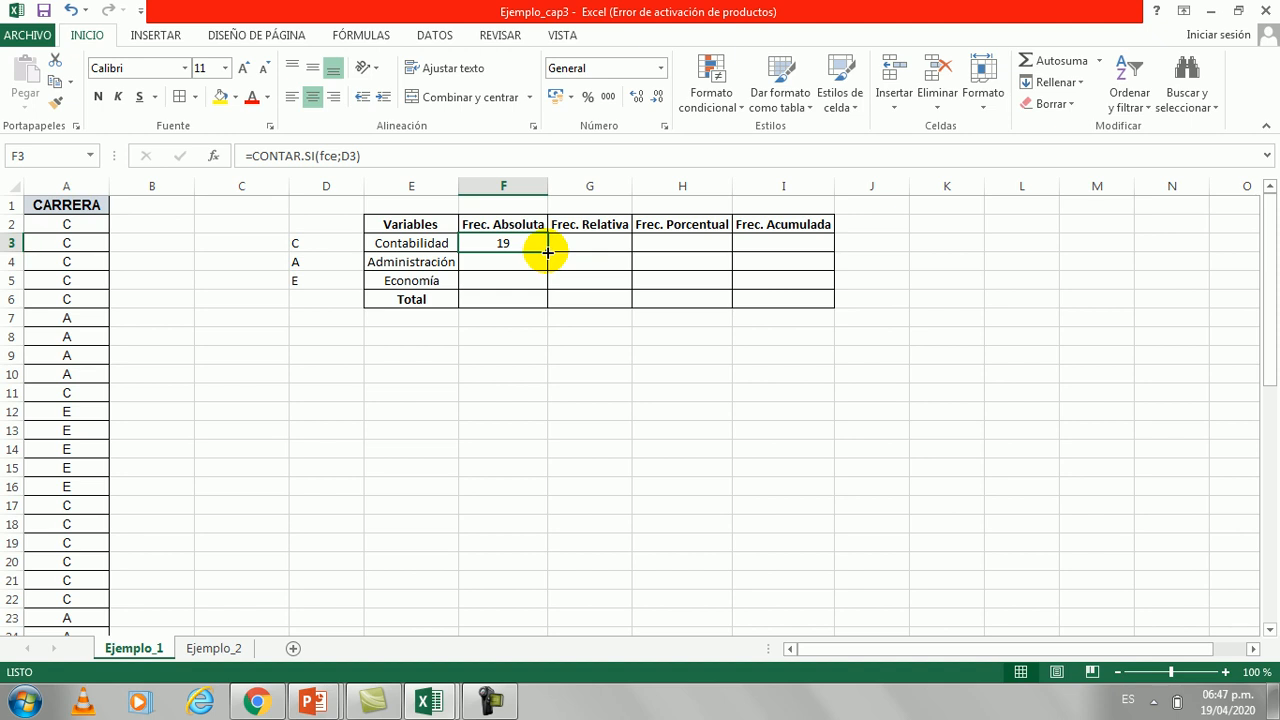
pyautogui.moveTo(547, 250); pyautogui.dragTo(547, 287)
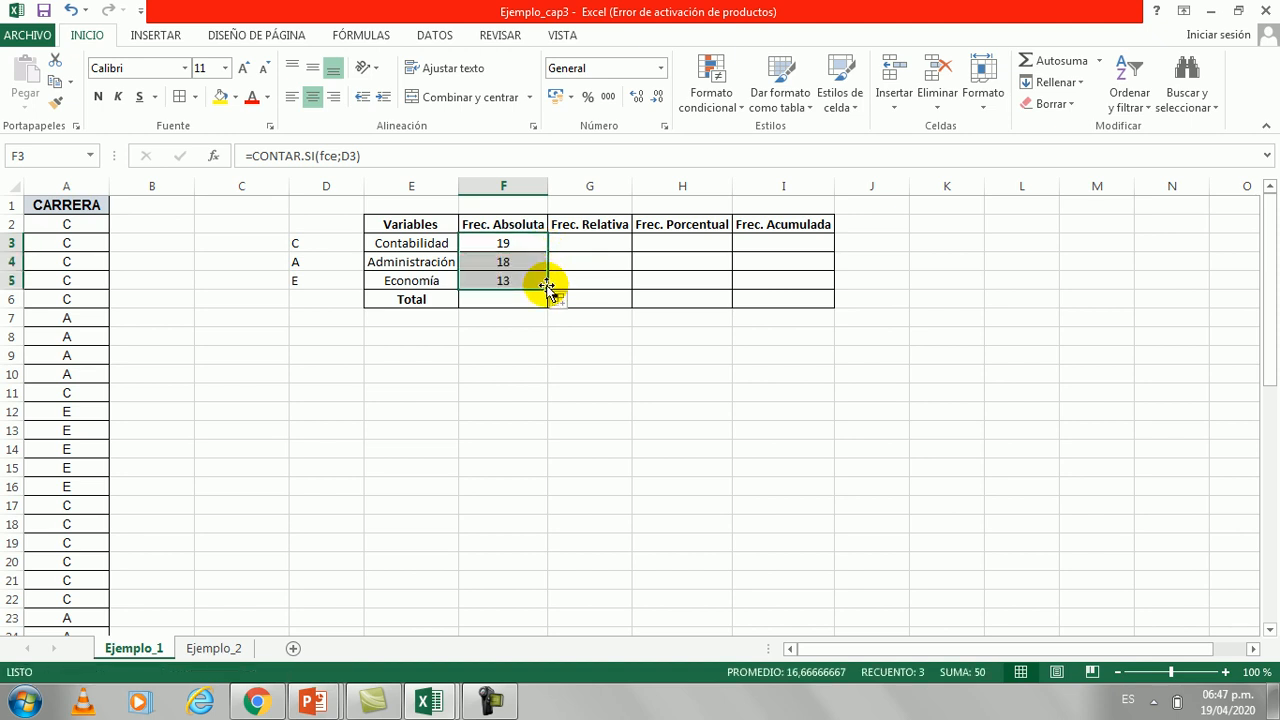
pyautogui.click(506, 362)
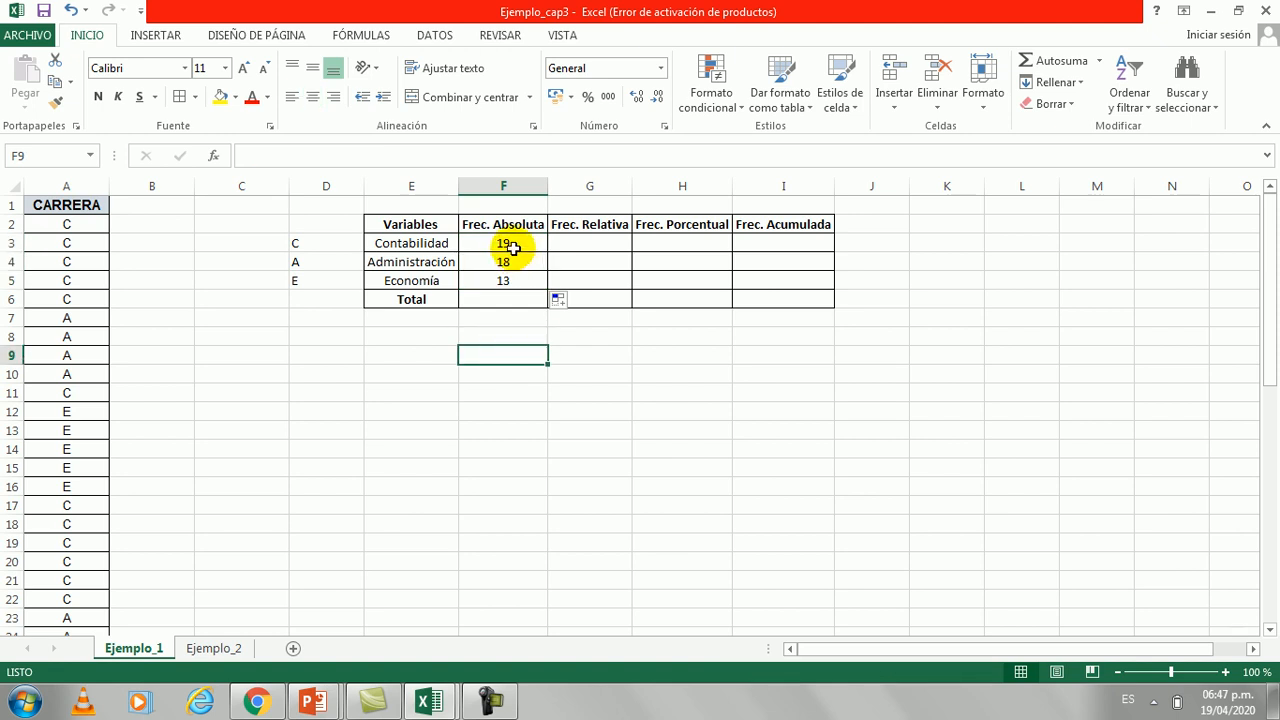
# Sum the absolute frequencies F3:F5 into the Total cell F6 with Autosuma
pyautogui.moveTo(510, 245); pyautogui.dragTo(509, 281)
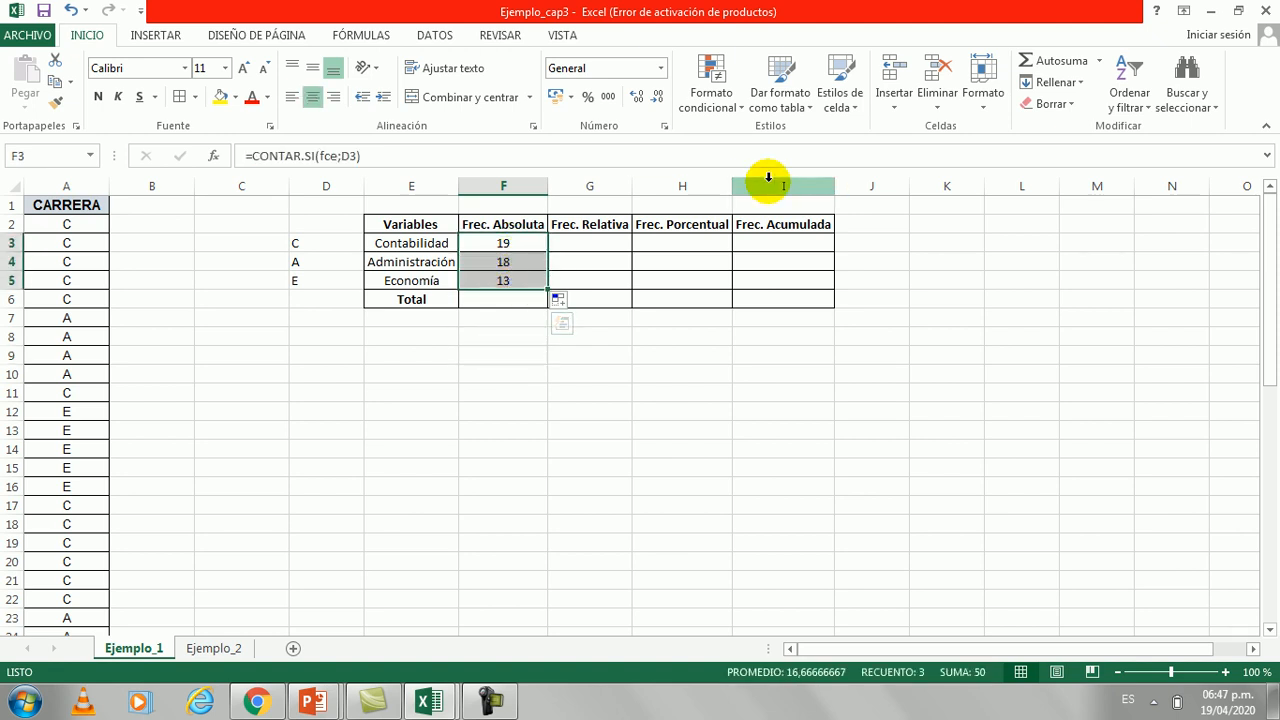
pyautogui.click(1060, 60)
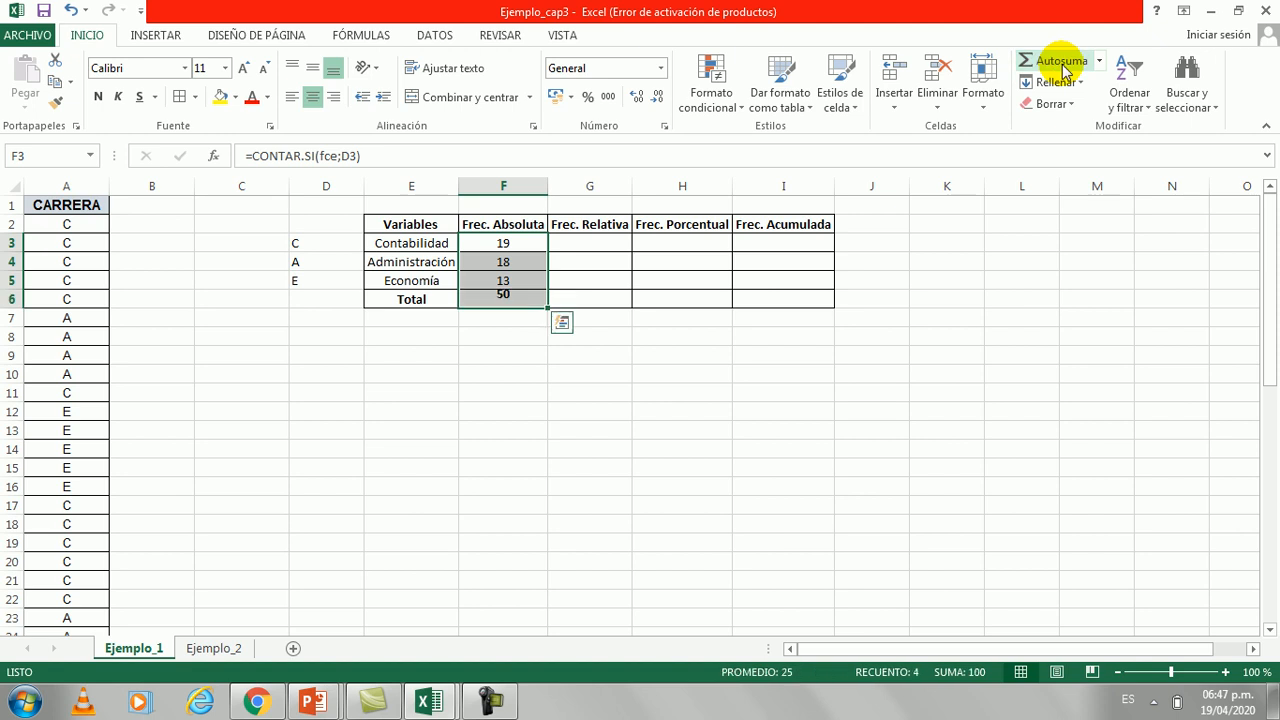
pyautogui.click(594, 522)
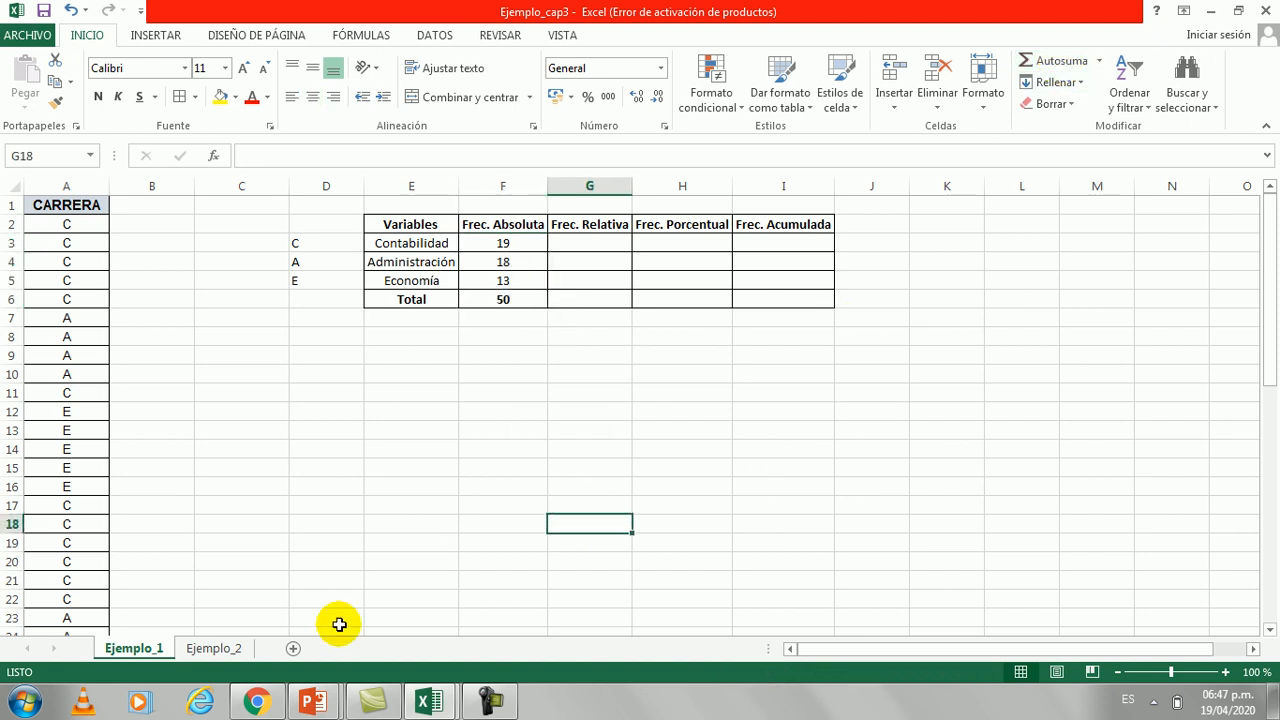
# Check the counting formulas in F3, F4 and F5 against the code cells they reference in column D
pyautogui.moveTo(1272, 245); pyautogui.dragTo(1260, 205)
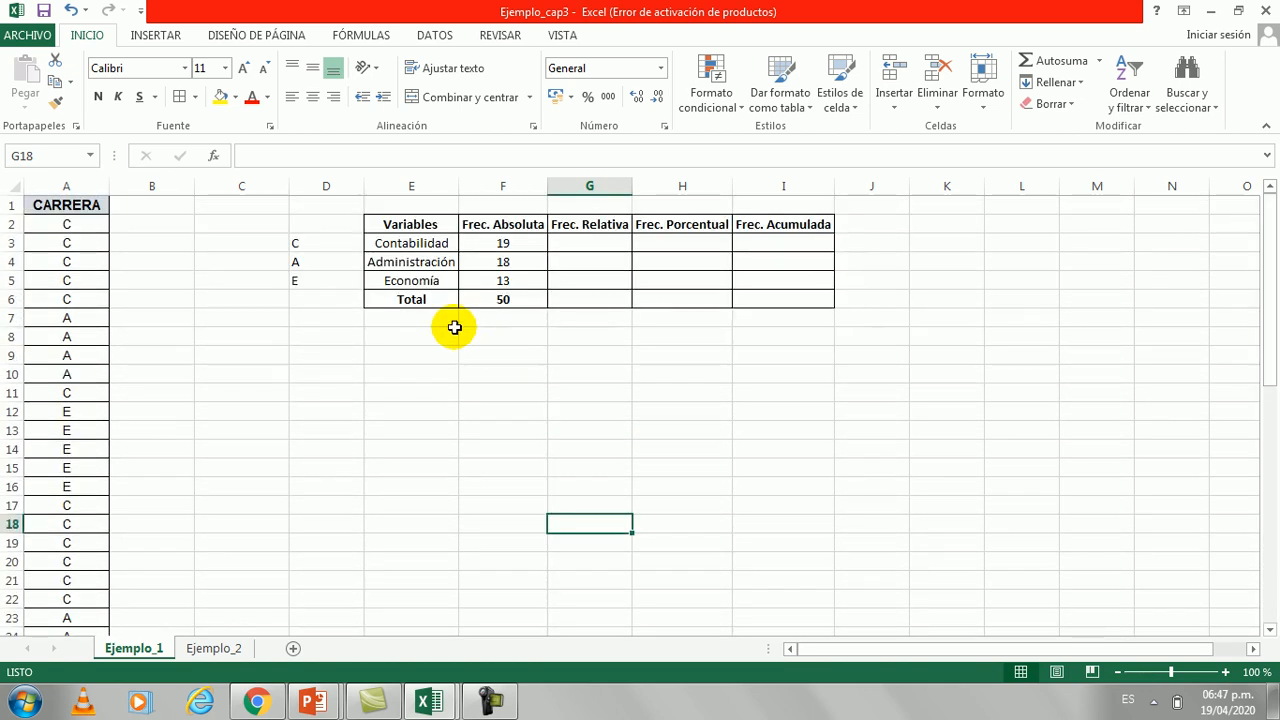
pyautogui.click(484, 247)
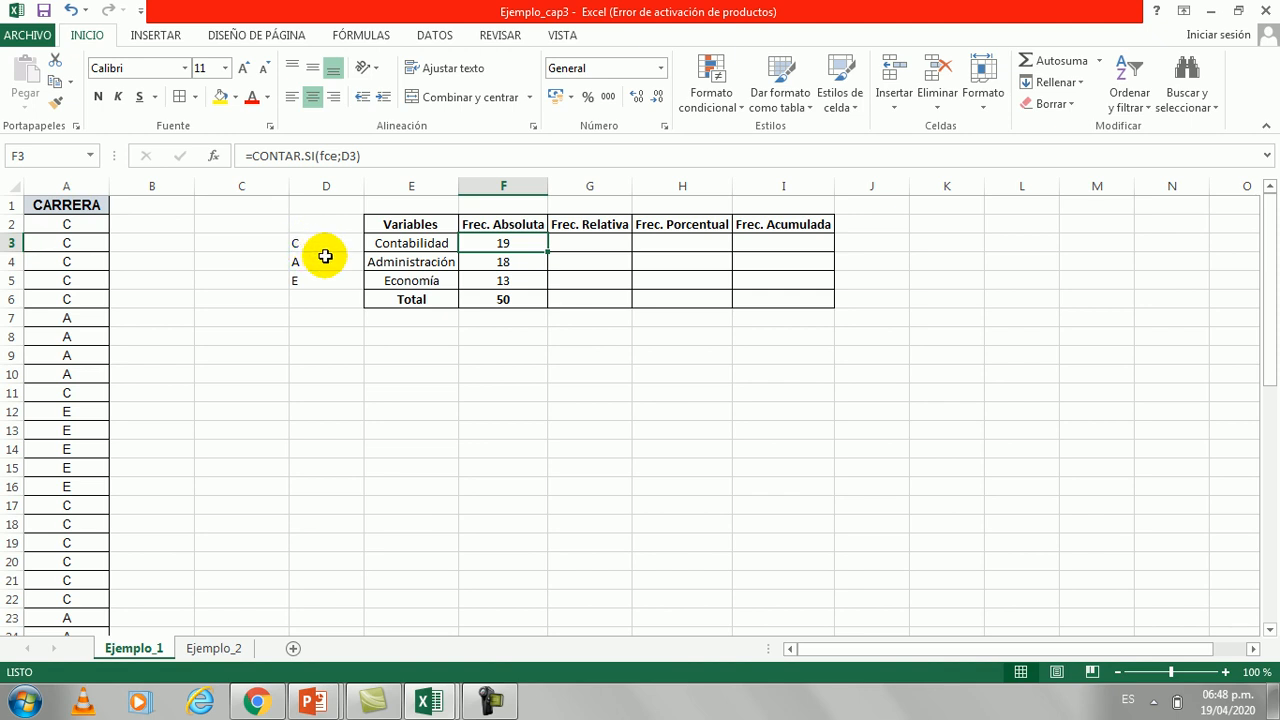
pyautogui.click(504, 264)
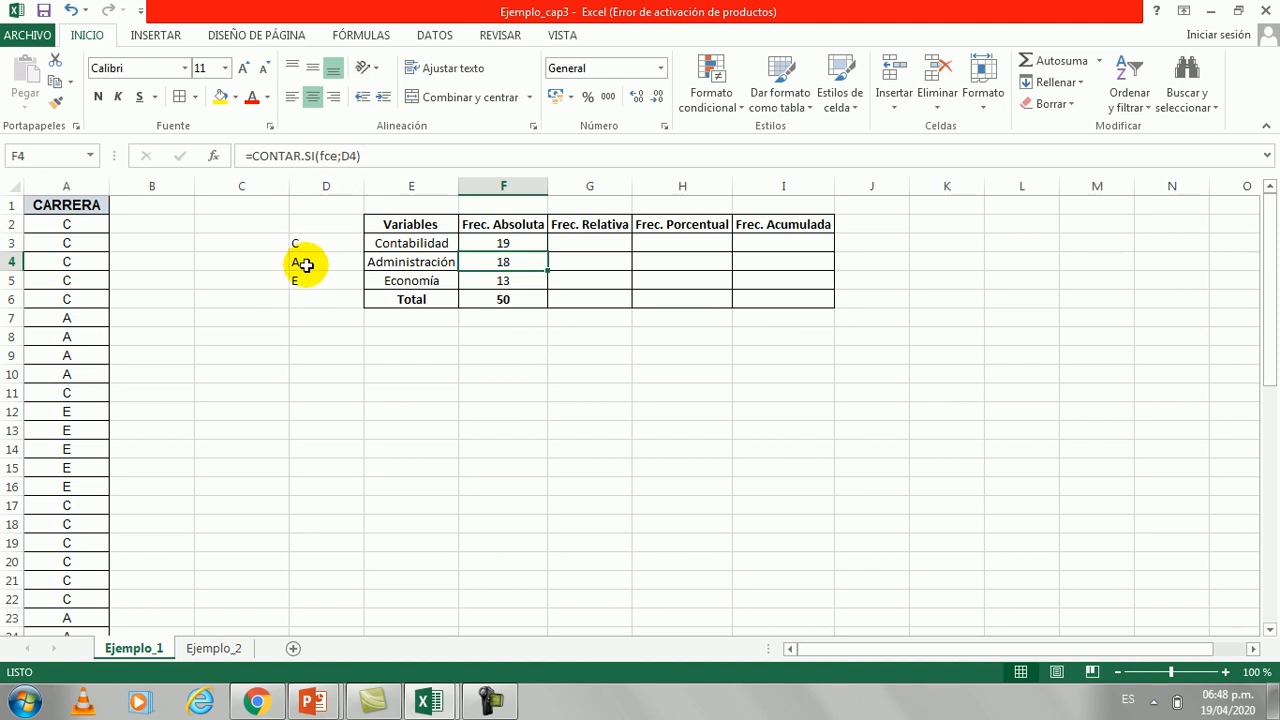
pyautogui.click(480, 283)
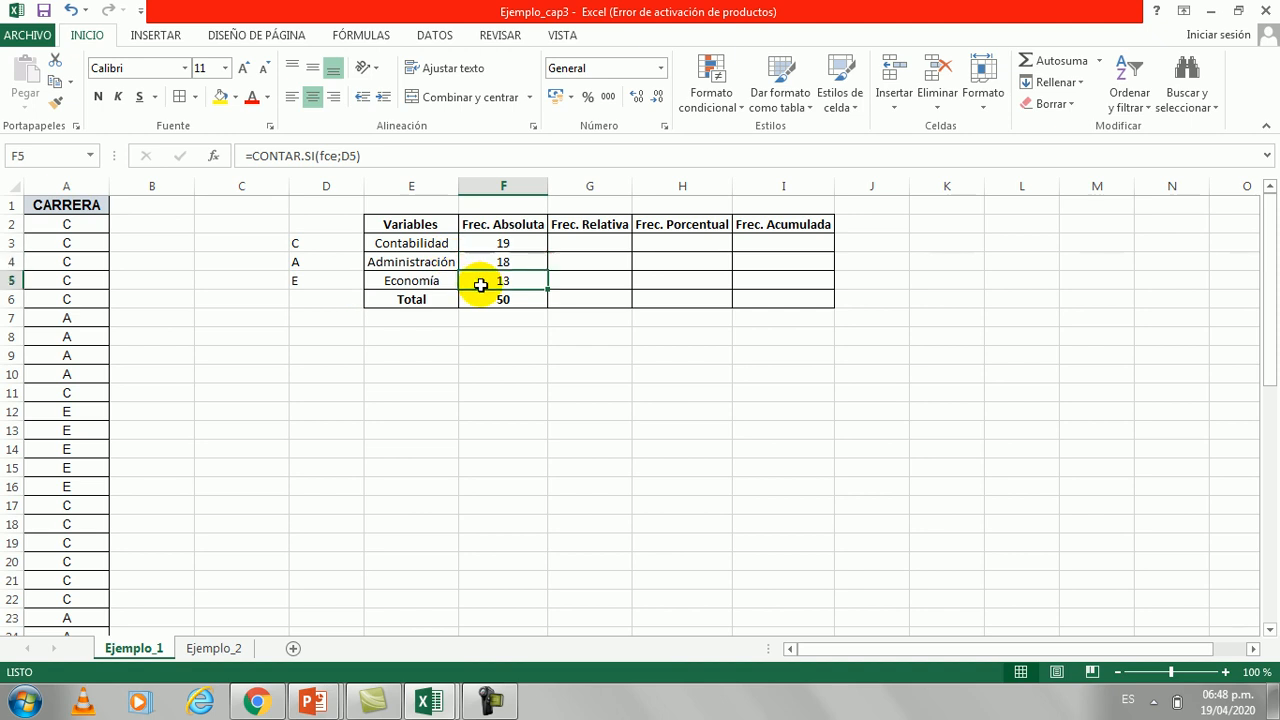
pyautogui.click(309, 282)
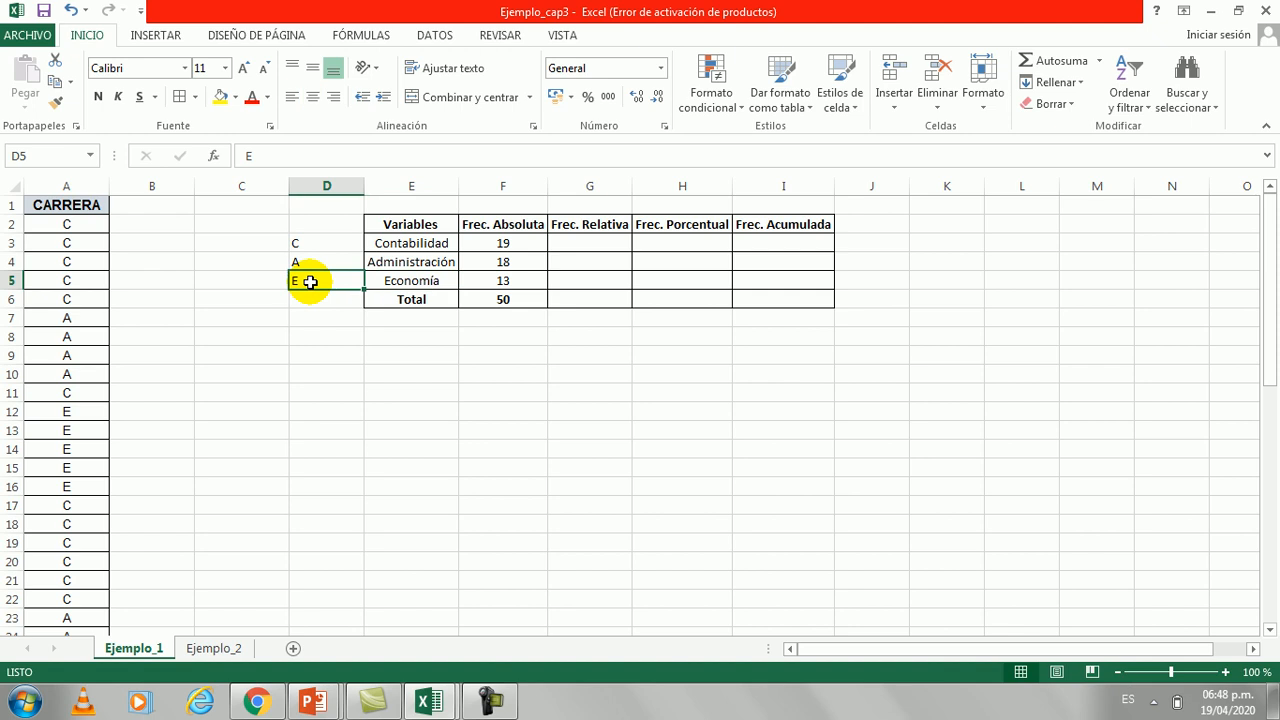
pyautogui.click(421, 428)
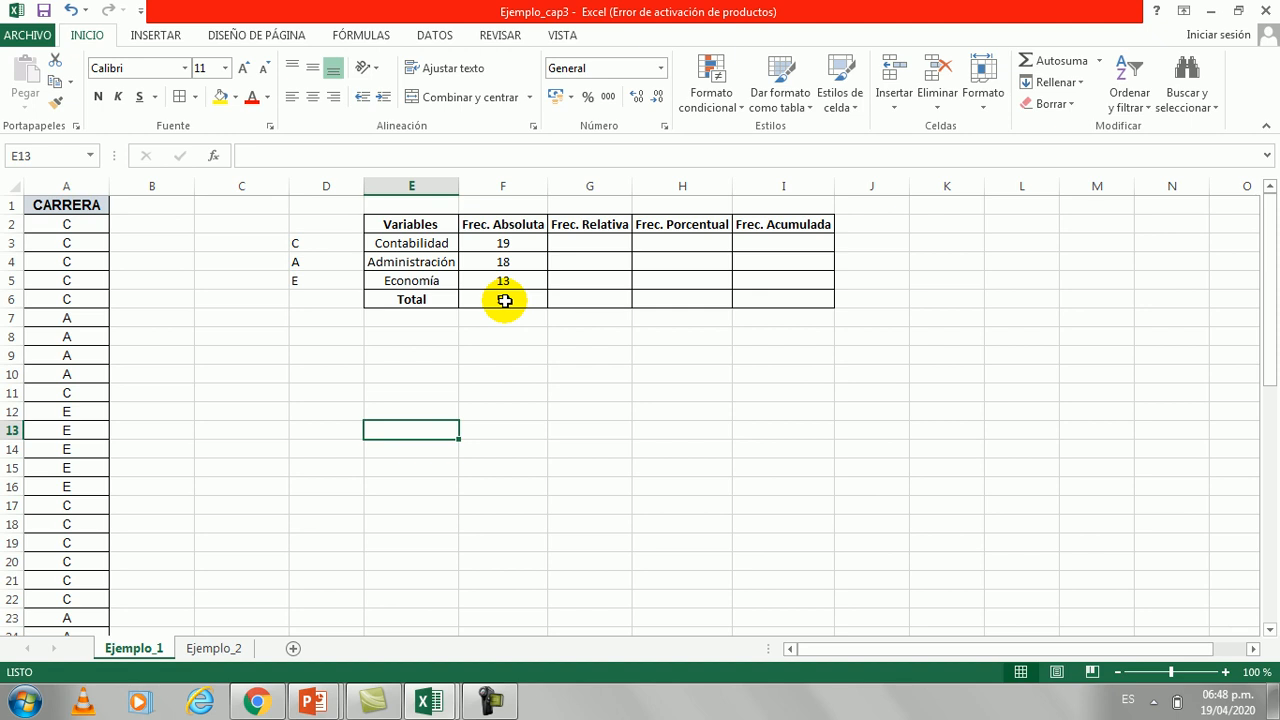
# Enter the formula =F3/F6 in cell G3 for the relative frequency of Contabilidad
pyautogui.click(591, 244)
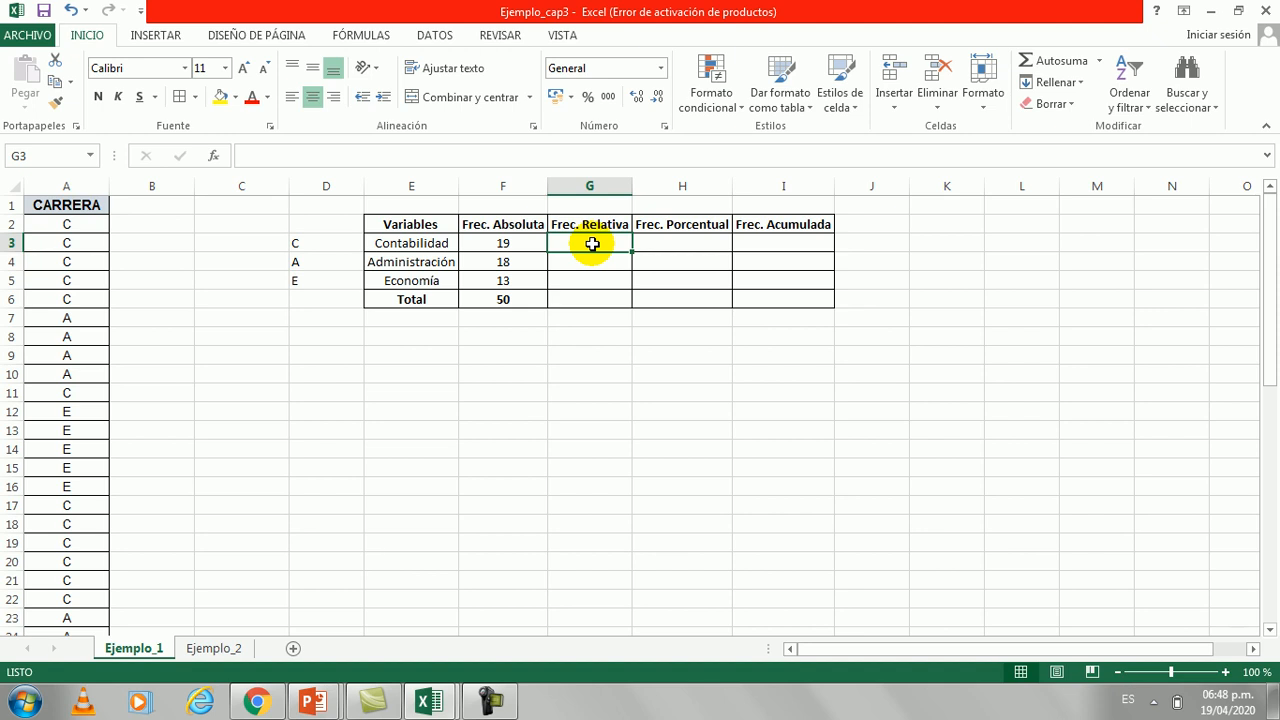
pyautogui.write('=')
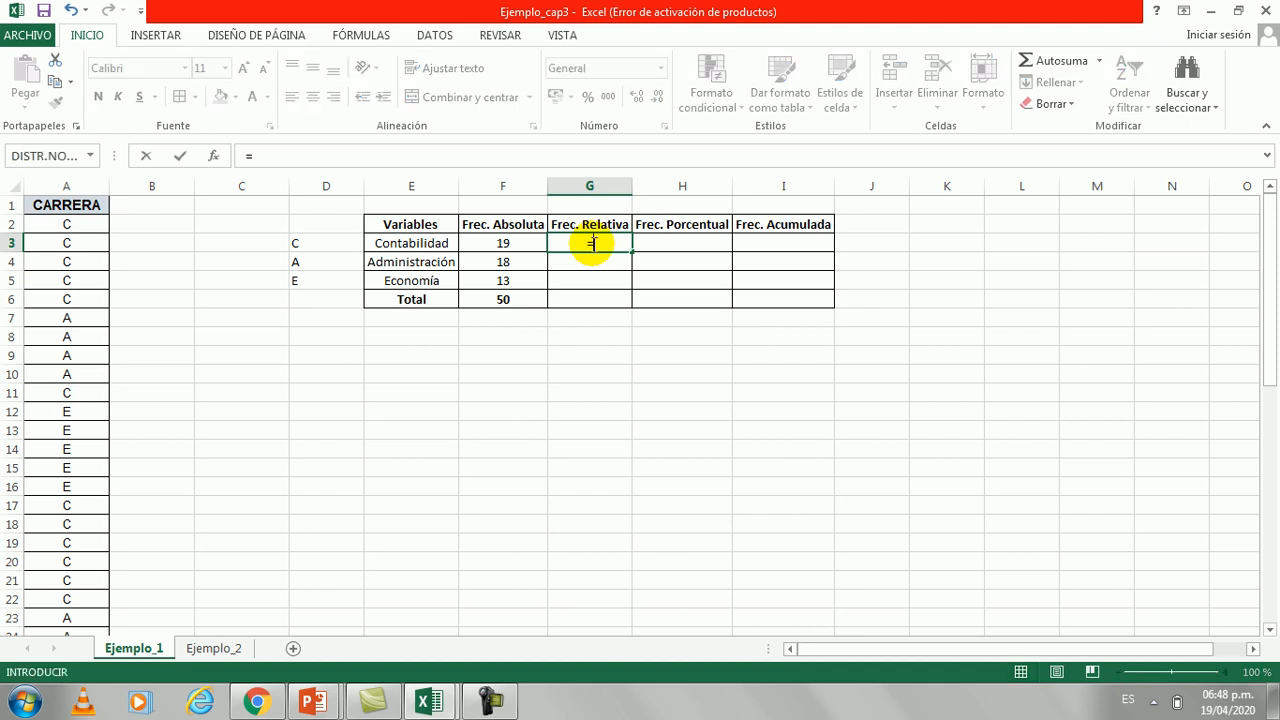
pyautogui.click(522, 243)
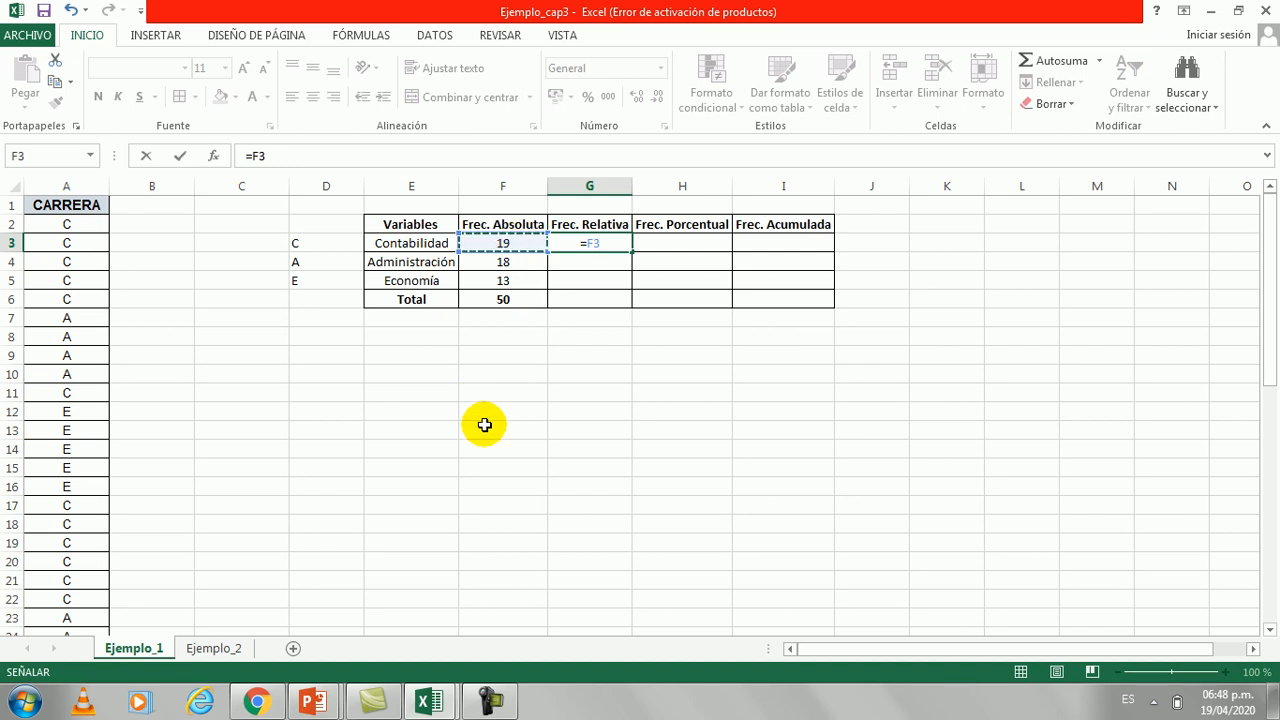
pyautogui.write('/')
pyautogui.click(513, 308)
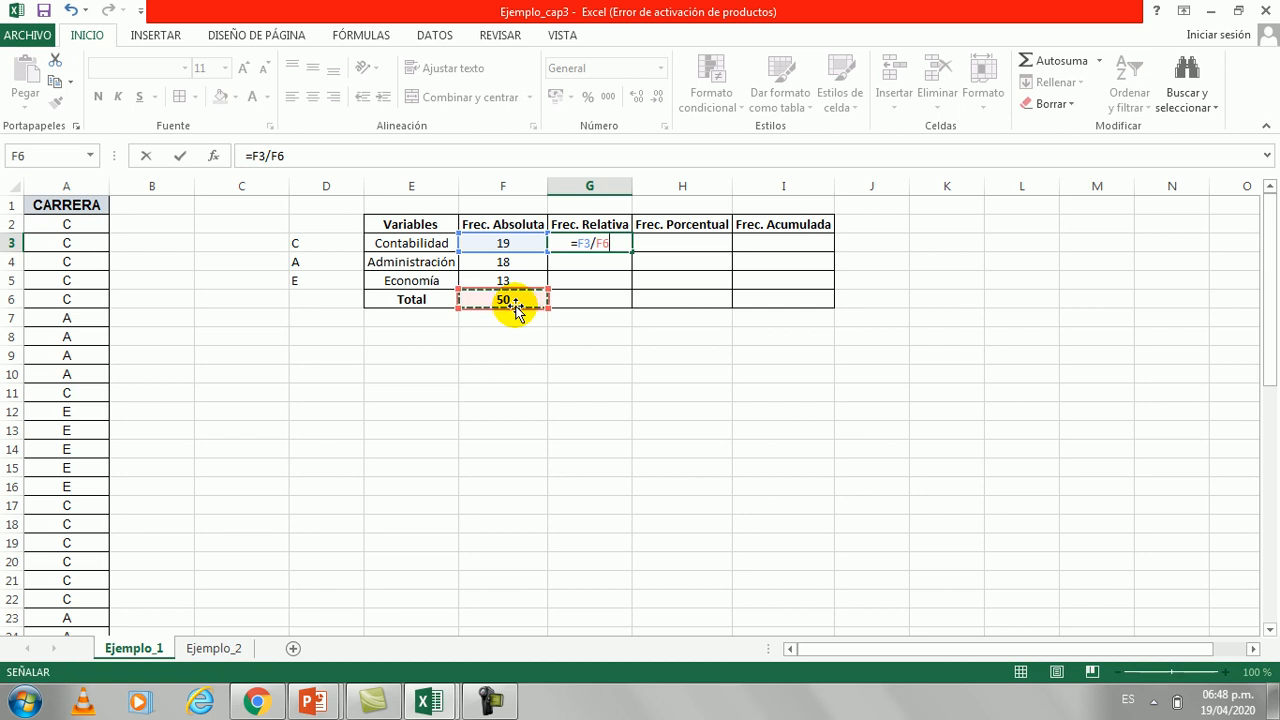
pyautogui.press('Return')
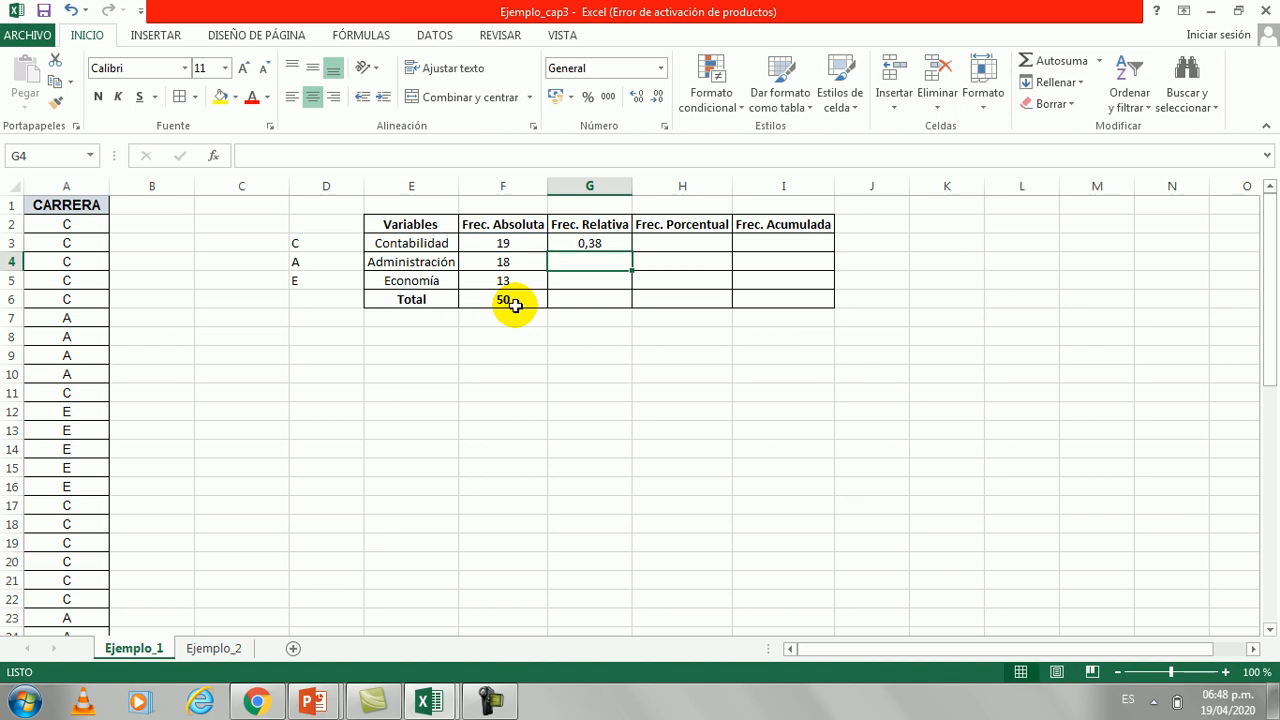
# Try to fill the relative frequency formula from G3 down to G5, and check which cells the formulas in G4 and G3 reference
pyautogui.click(614, 240)
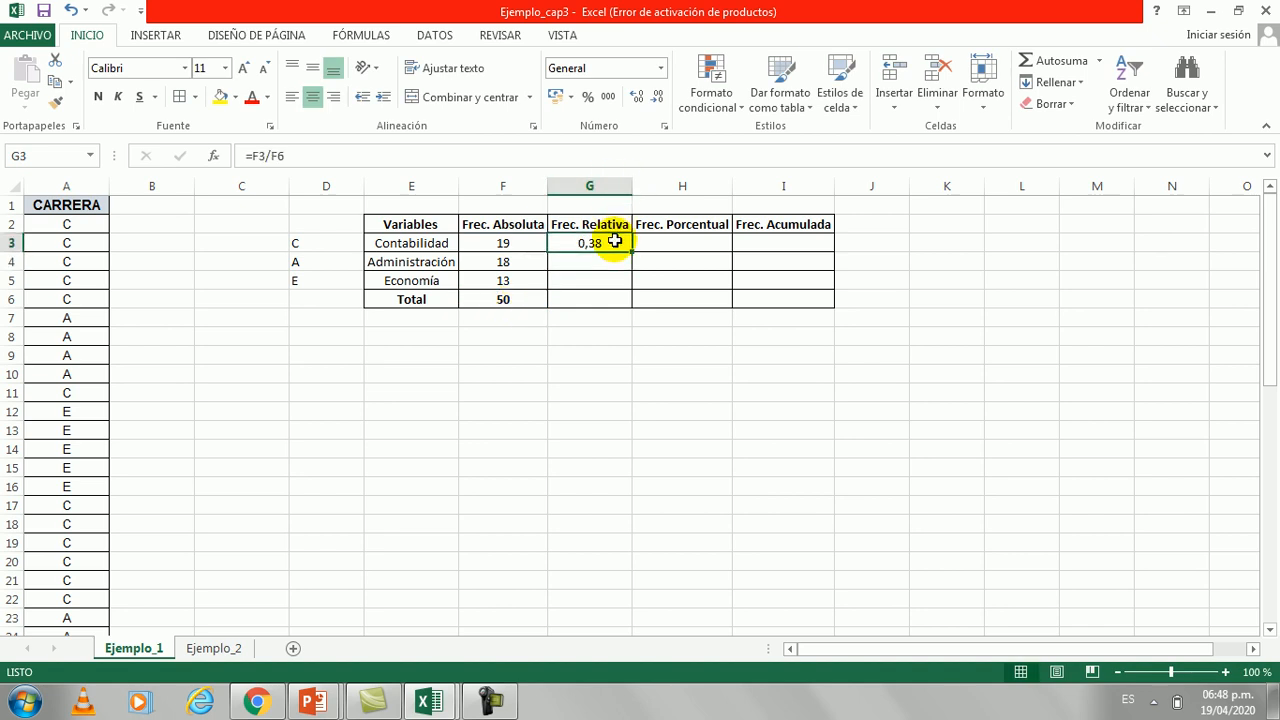
pyautogui.moveTo(633, 254); pyautogui.dragTo(633, 285)
pyautogui.click(615, 266)
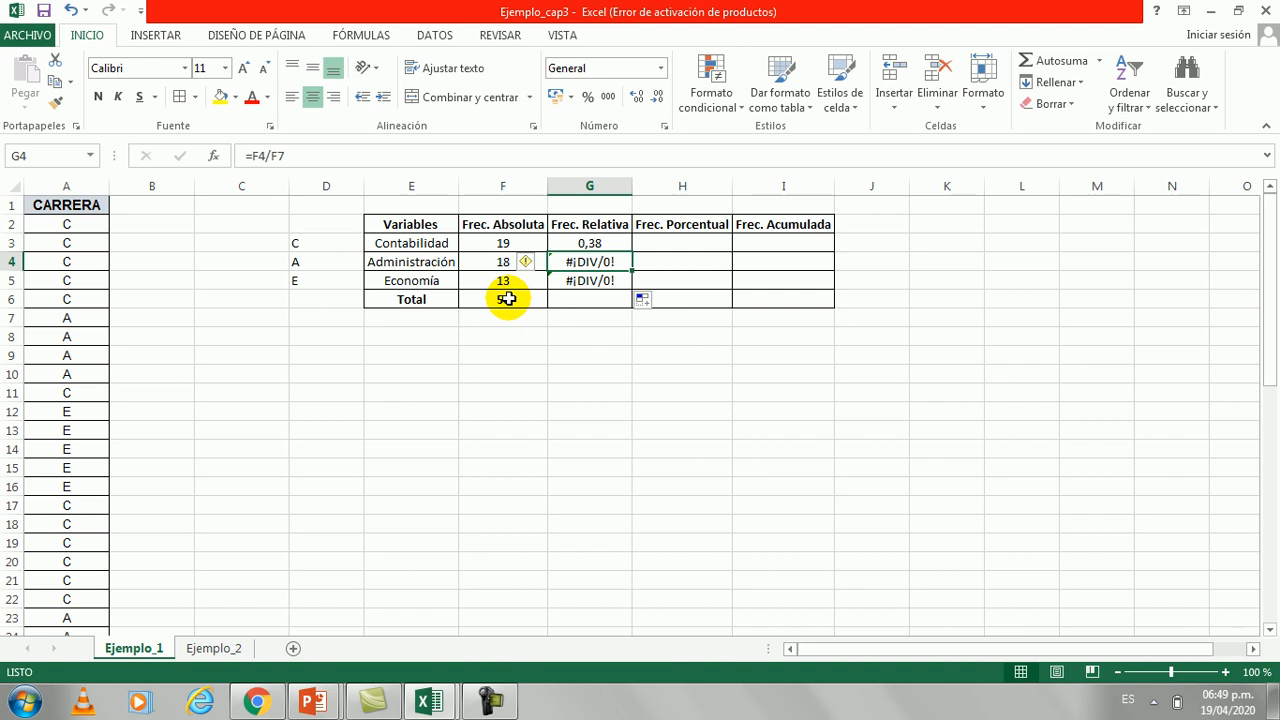
pyautogui.click(301, 156)
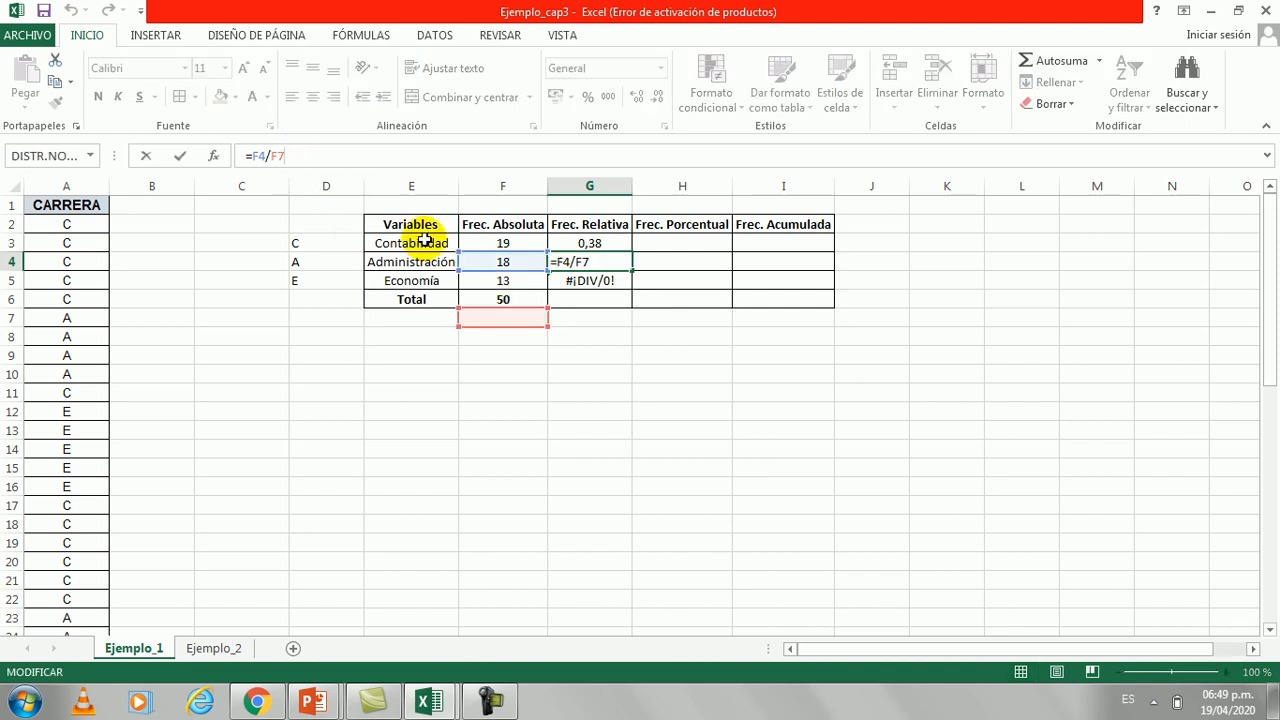
pyautogui.click(607, 243)
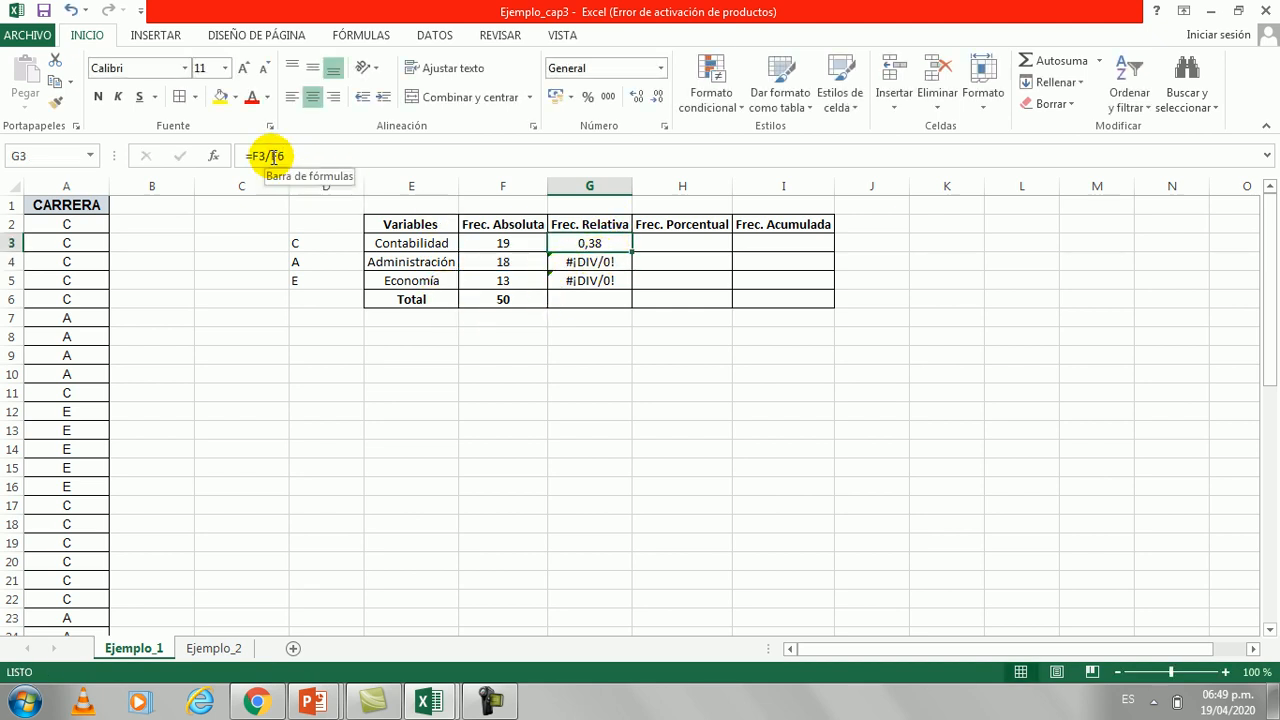
pyautogui.click(490, 301)
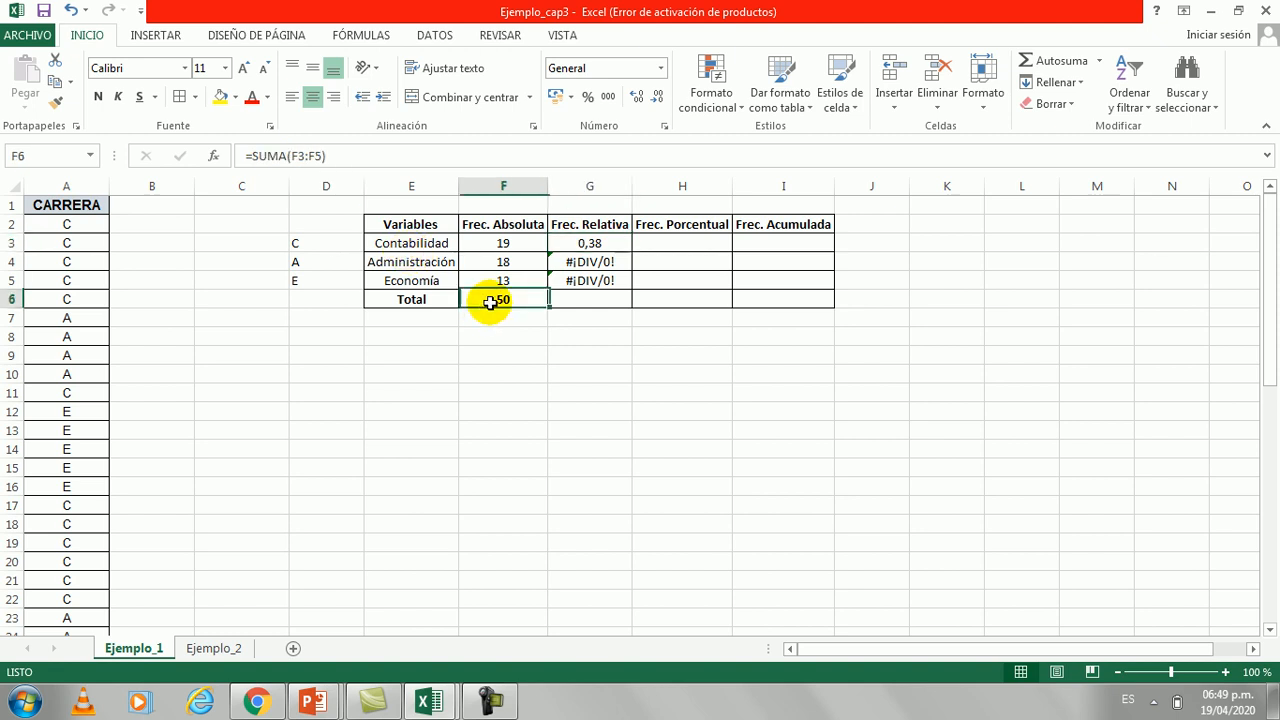
# Change the G3 formula to =F3/$F$6 and fill it down to G5 for Administración and Economía
pyautogui.click(586, 243)
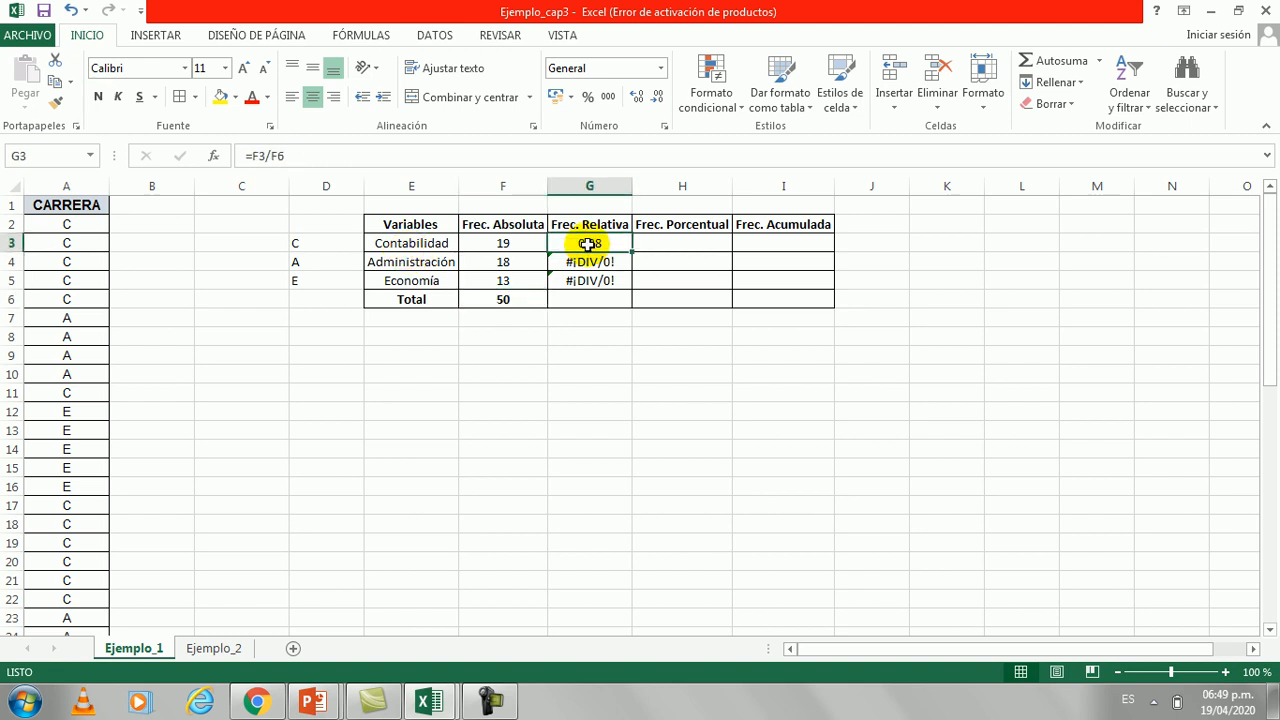
pyautogui.click(281, 153)
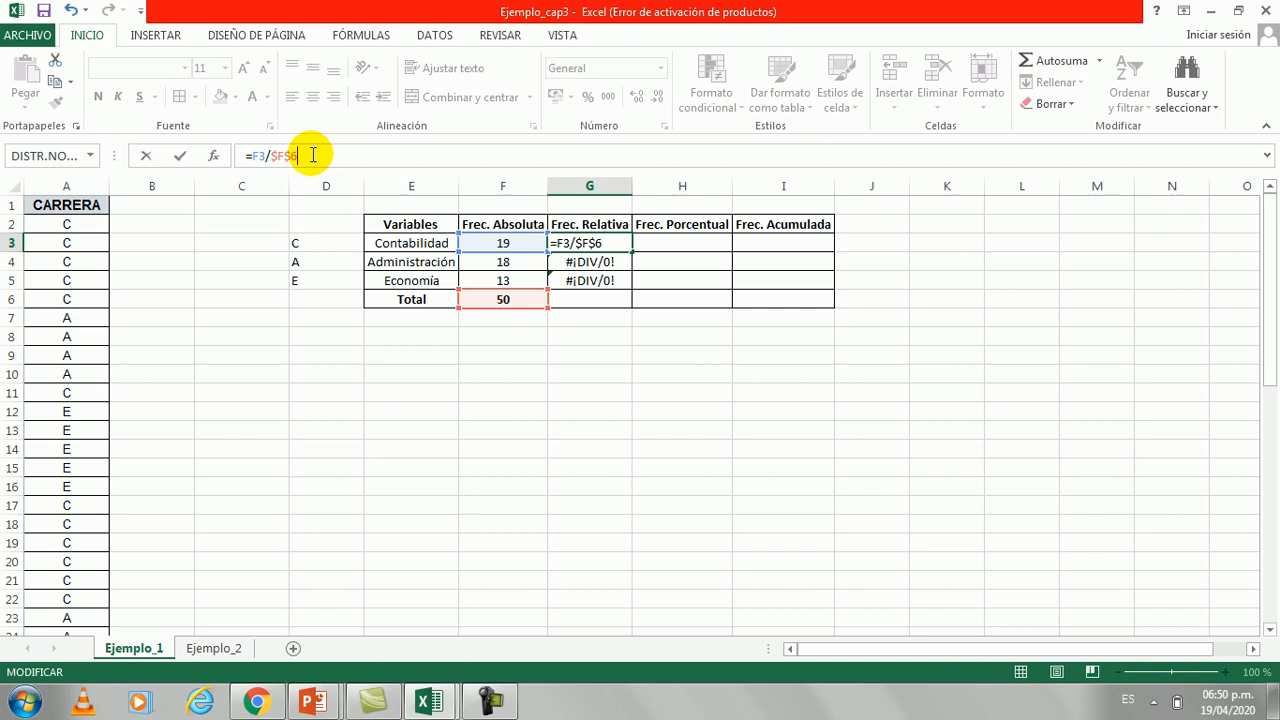
pyautogui.press('Return')
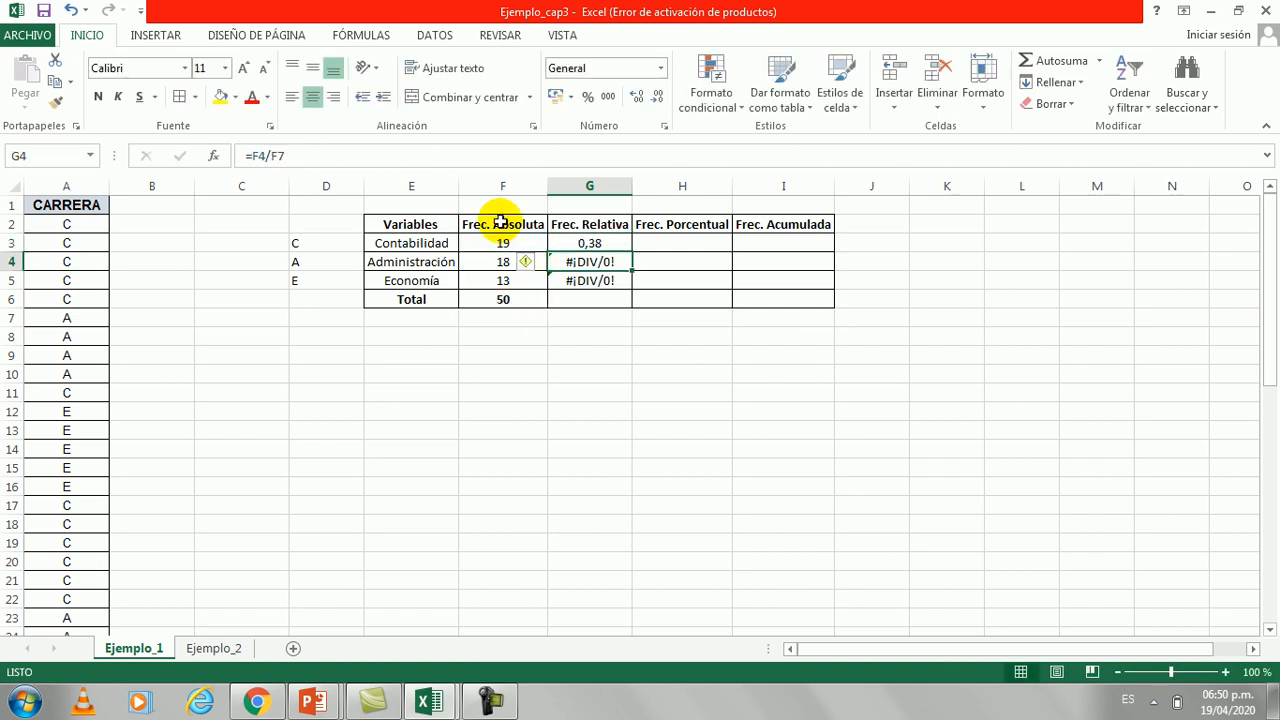
pyautogui.click(567, 240)
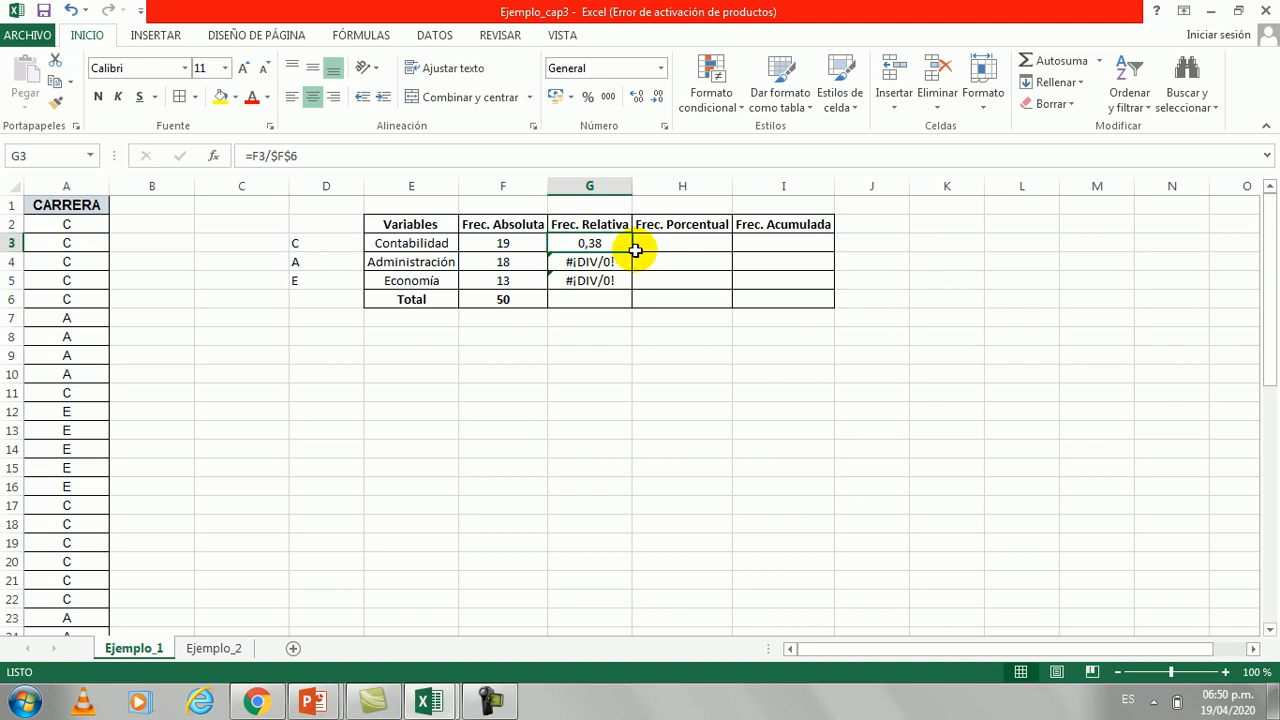
pyautogui.moveTo(633, 253); pyautogui.dragTo(629, 281)
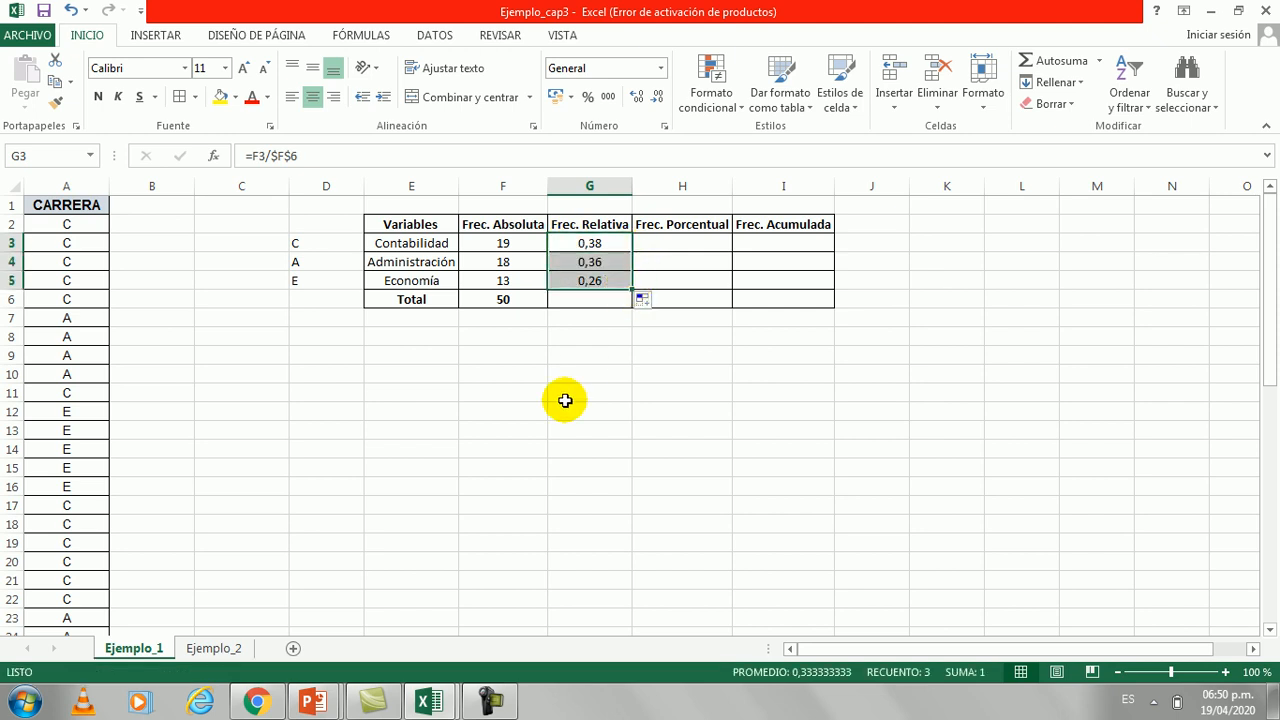
# Check that the relative frequency formulas in G4 and G5 divide by the fixed total cell
pyautogui.click(565, 400)
pyautogui.click(617, 263)
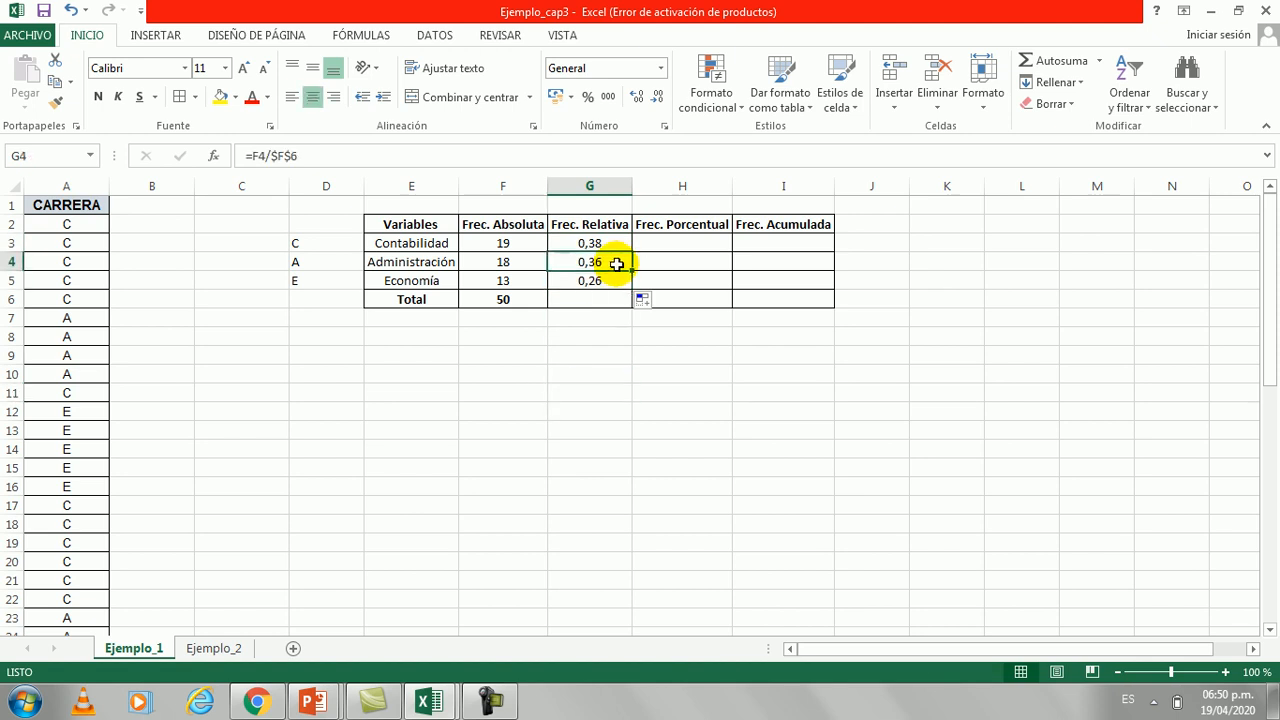
pyautogui.click(615, 279)
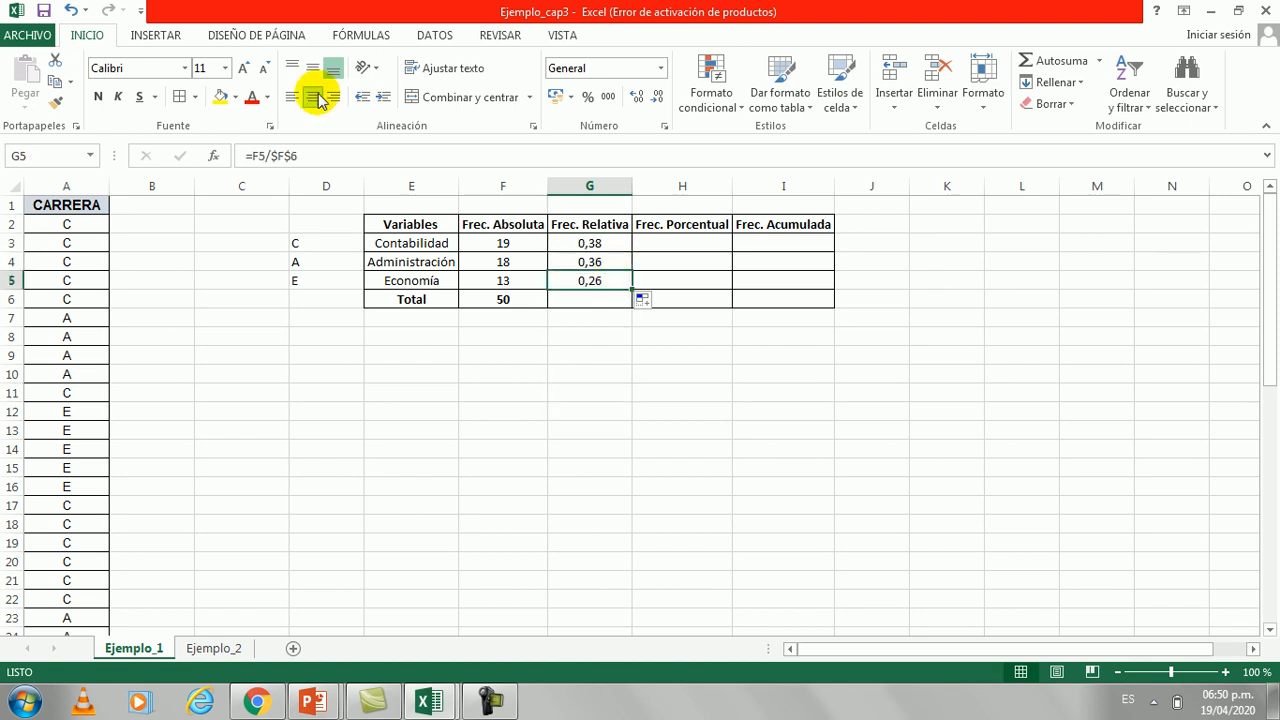
# Sum the relative frequencies G3:G5 into the Total cell G6 with Autosuma
pyautogui.click(589, 245)
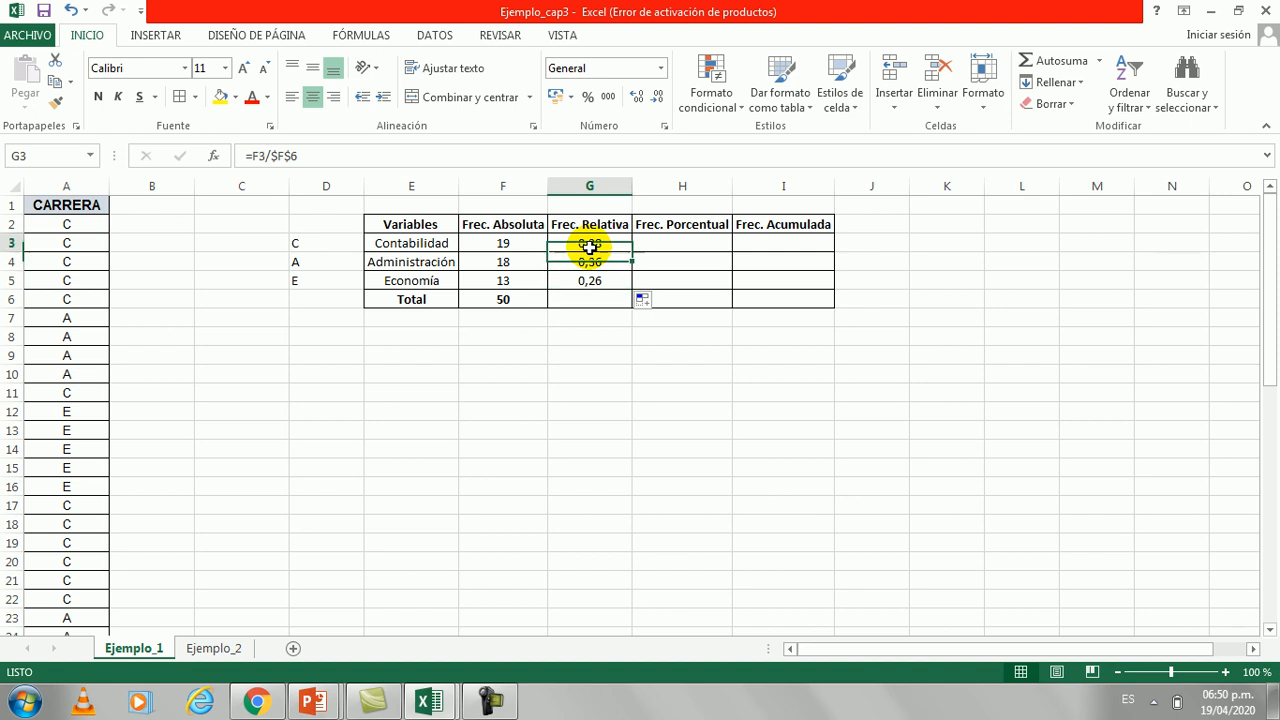
pyautogui.moveTo(589, 245); pyautogui.dragTo(588, 278)
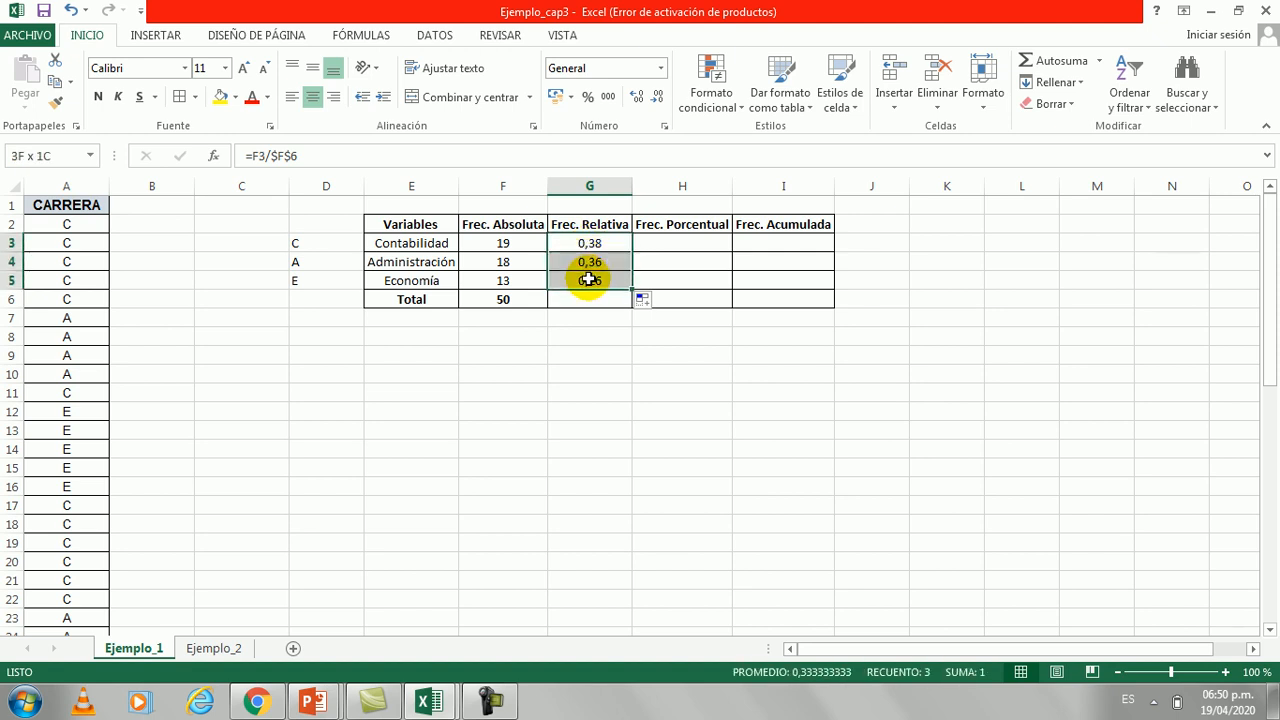
pyautogui.click(1031, 67)
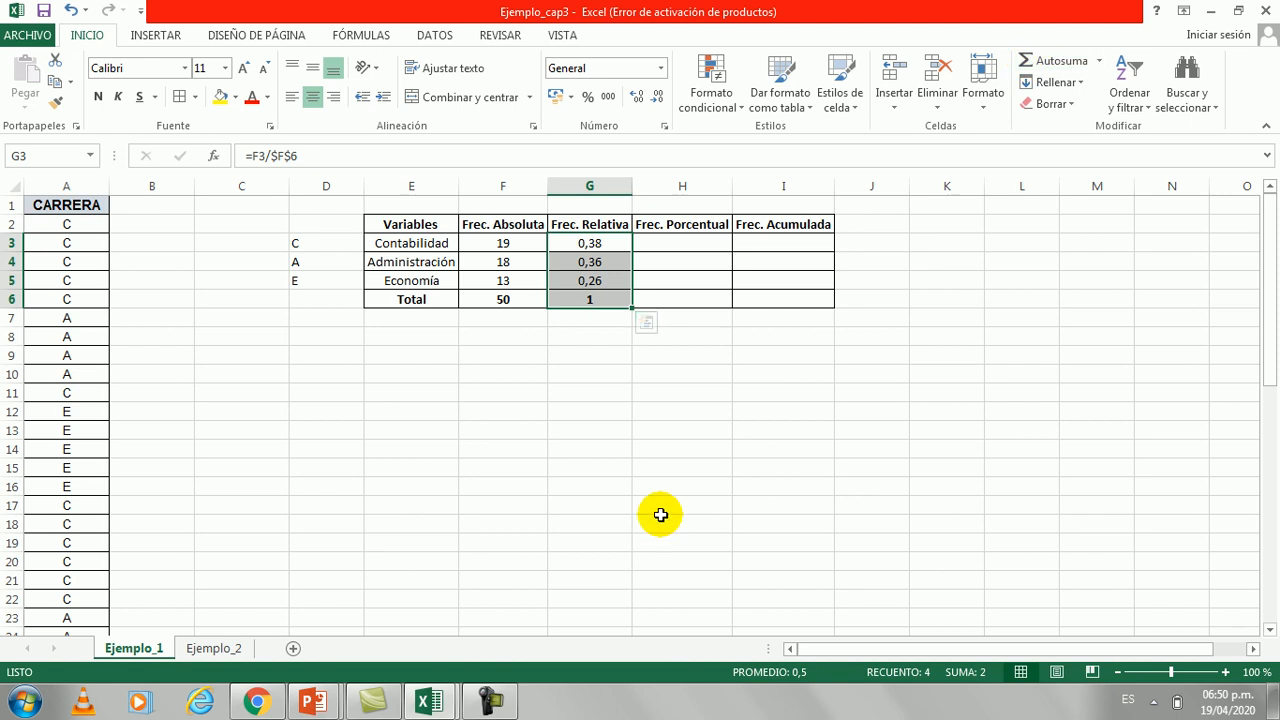
pyautogui.click(611, 457)
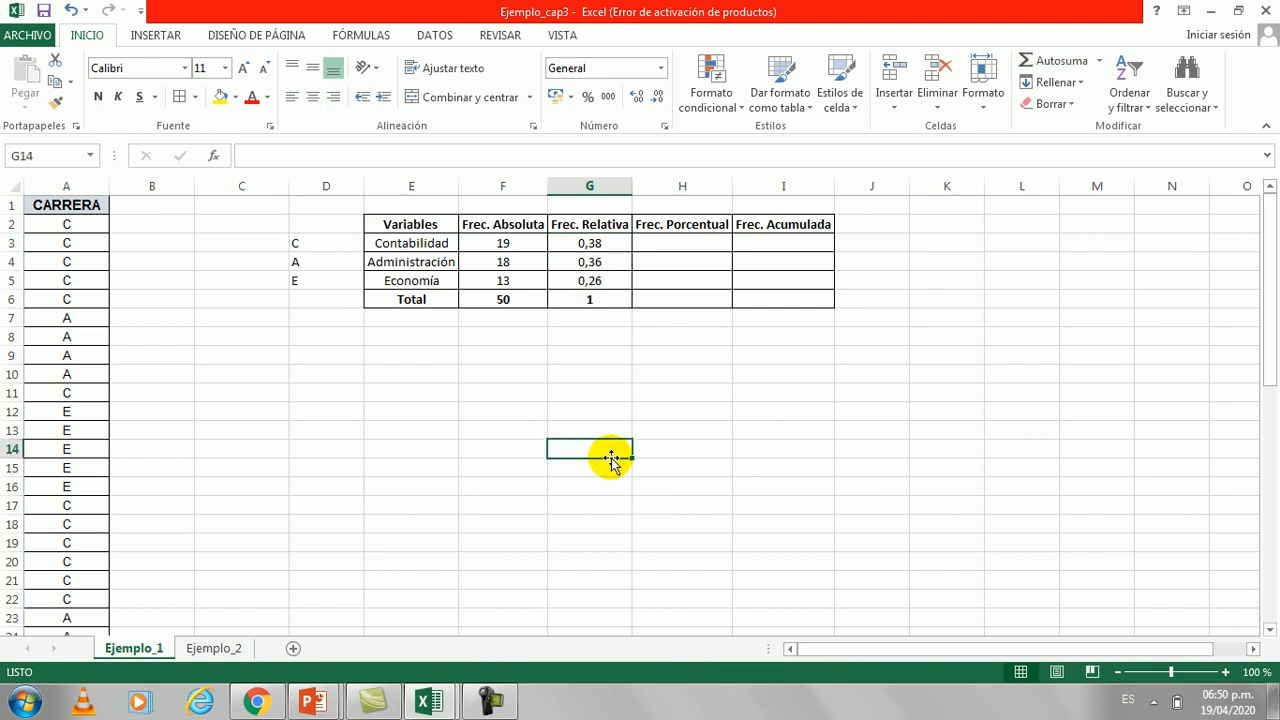
# Change the CARRERA code in cell A8 to E
pyautogui.click(76, 337)
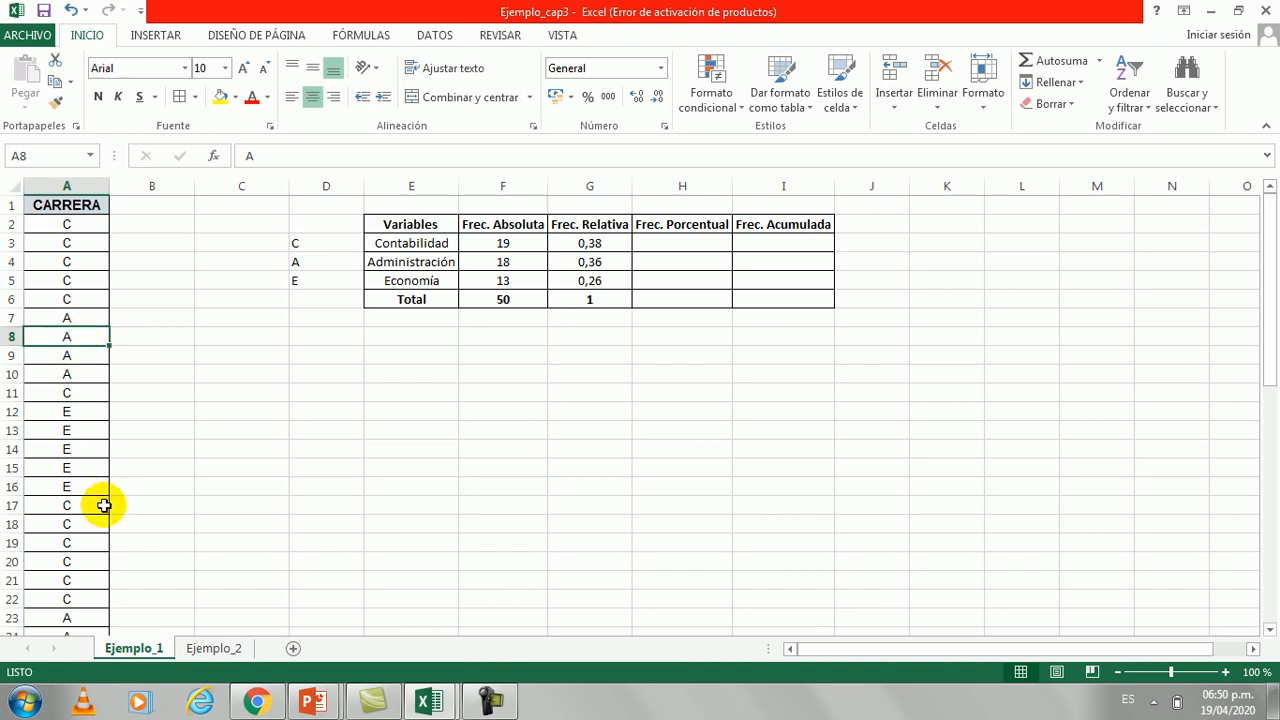
pyautogui.write('E')
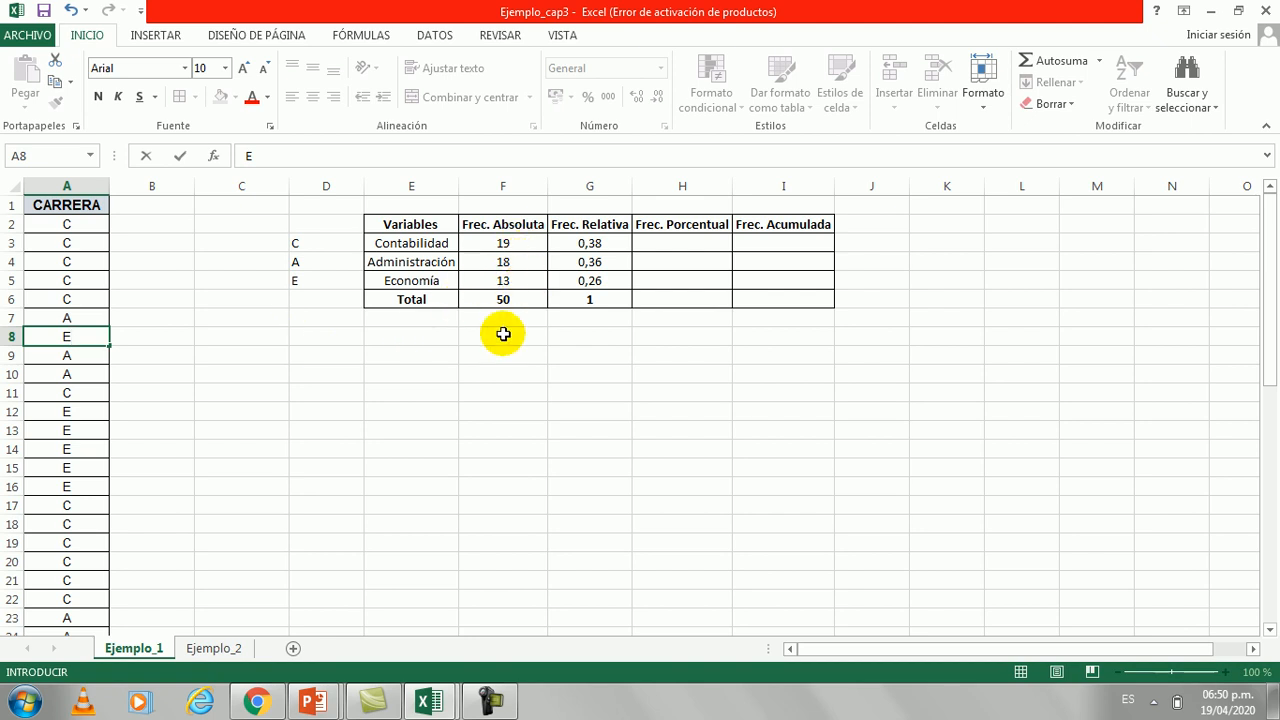
pyautogui.press('Return')
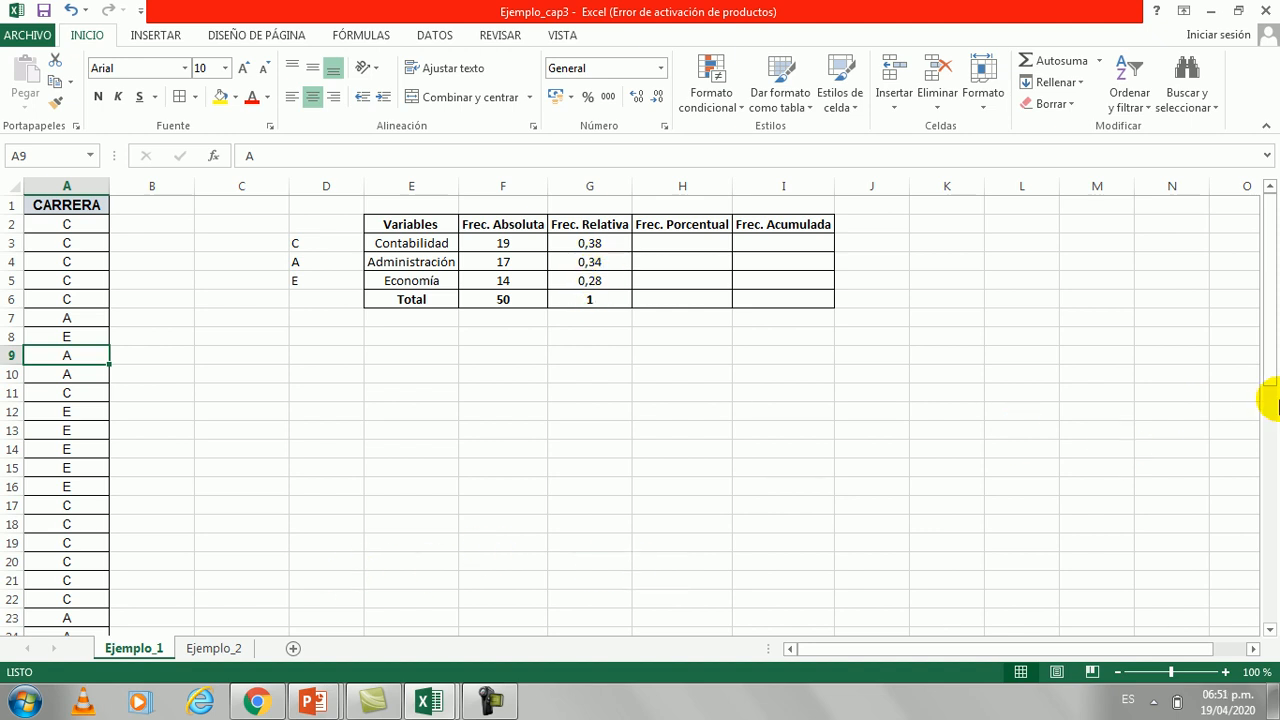
# Delete row 51 at the end of the CARRERA data and check the recalculated frequencies and total in the table
pyautogui.moveTo(1270, 368); pyautogui.dragTo(1268, 598)
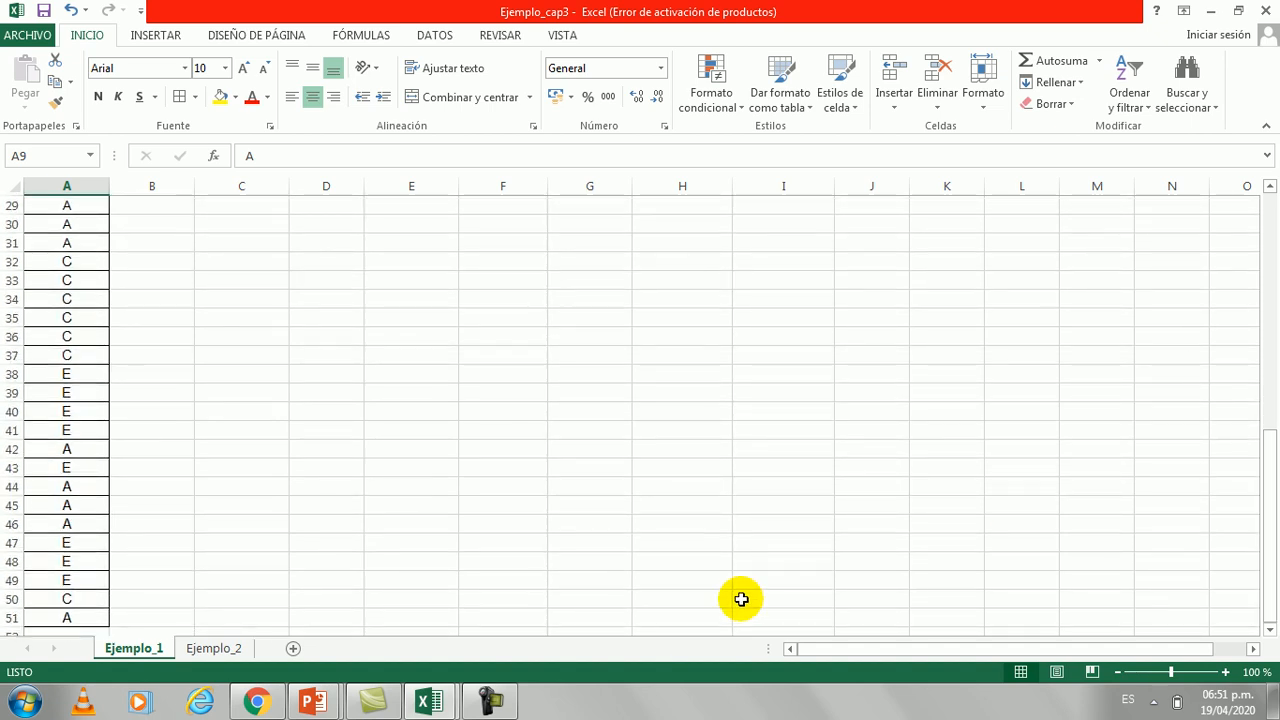
pyautogui.click(96, 621)
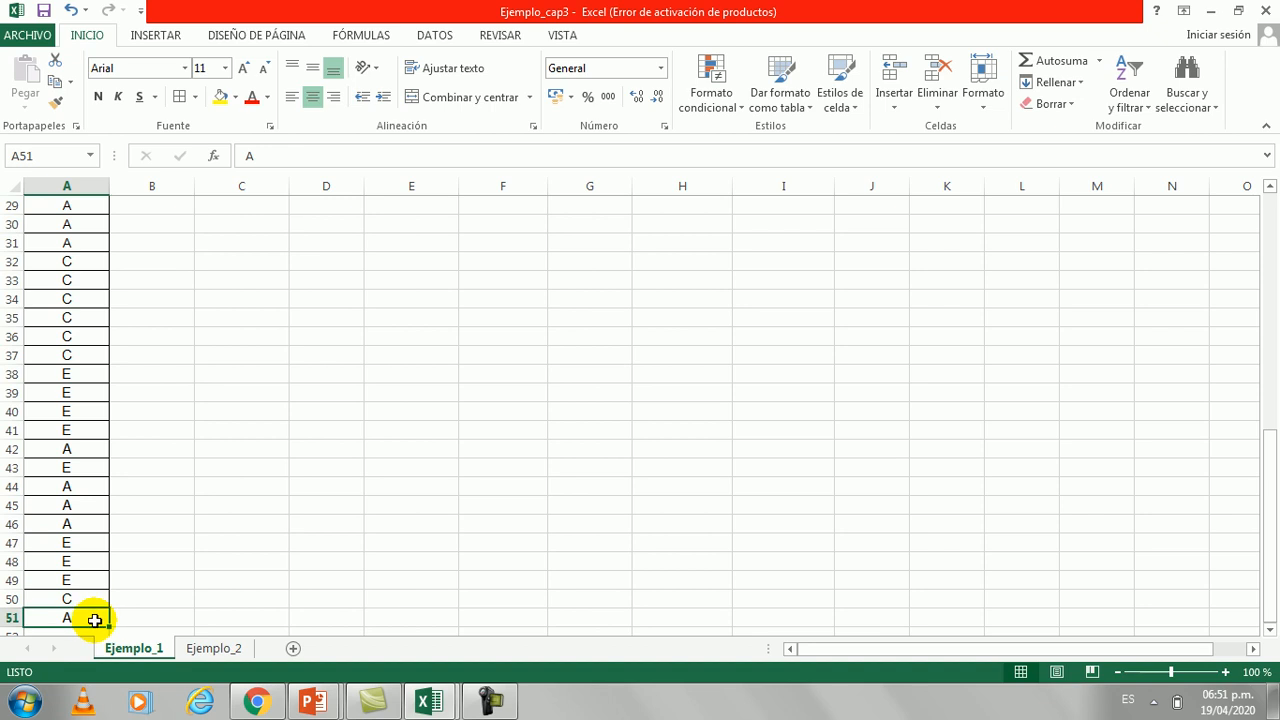
pyautogui.rightClick(10, 617)
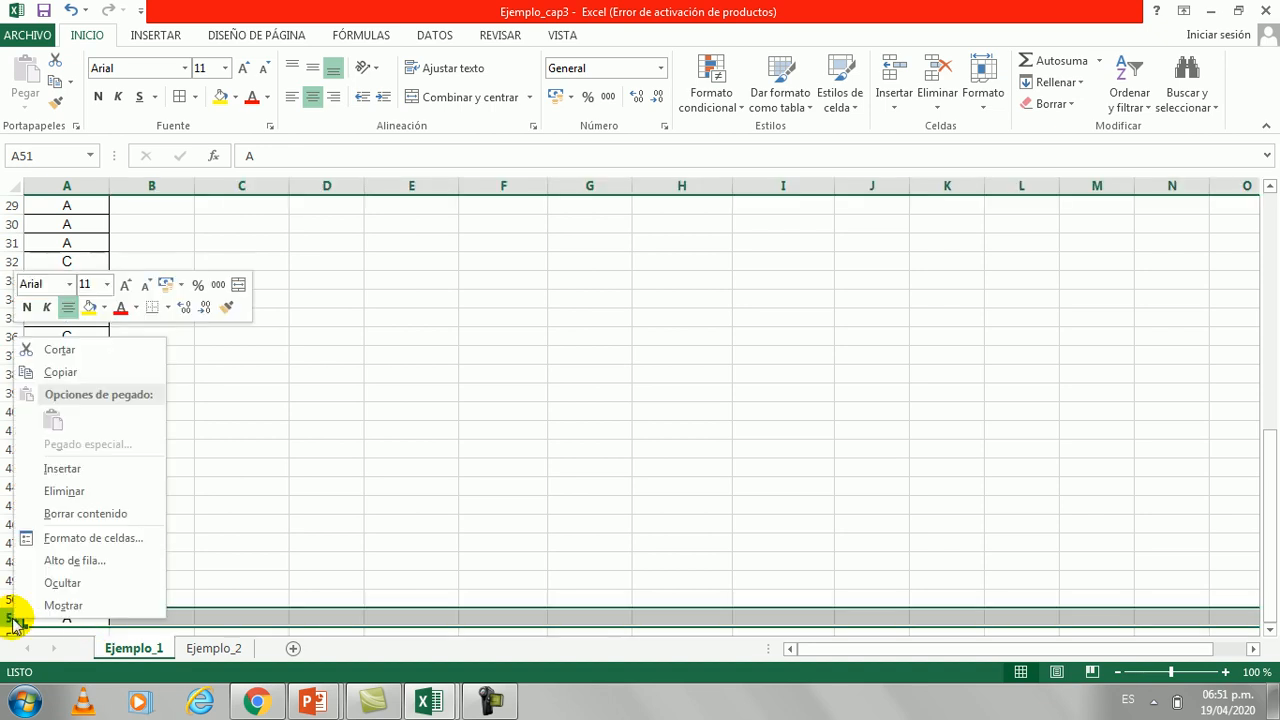
pyautogui.click(81, 498)
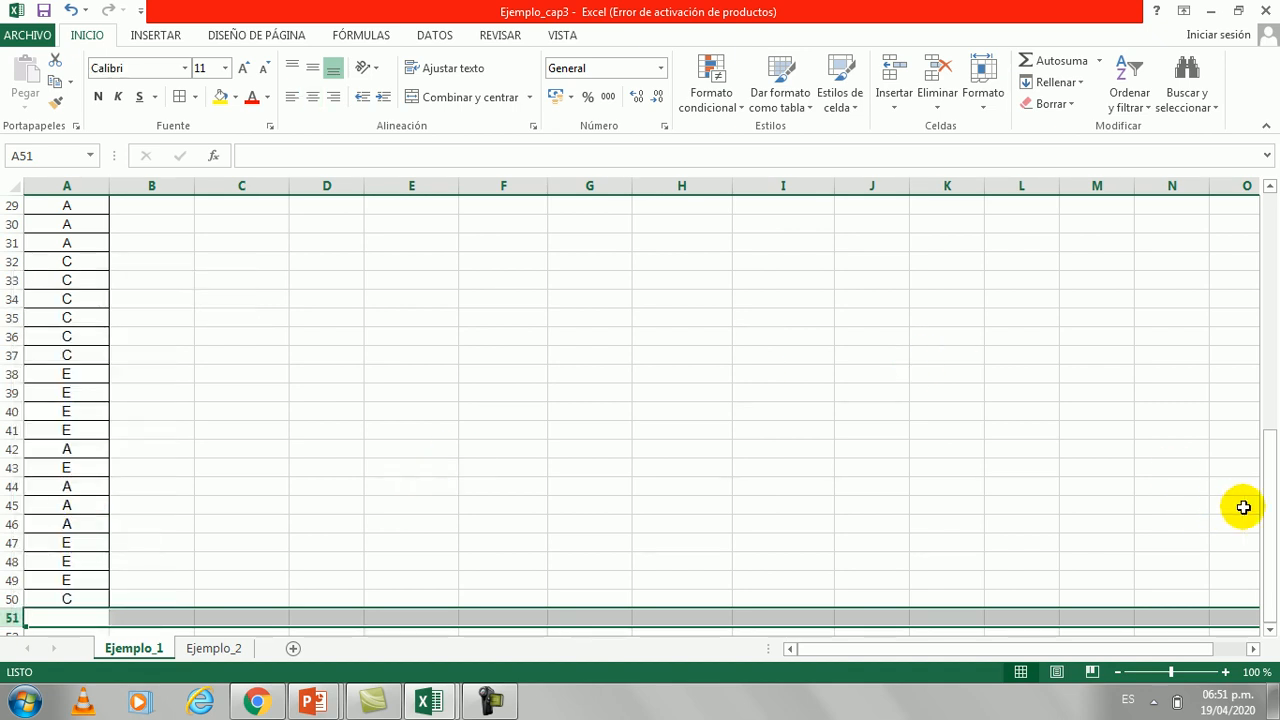
pyautogui.moveTo(1268, 508); pyautogui.dragTo(1273, 240)
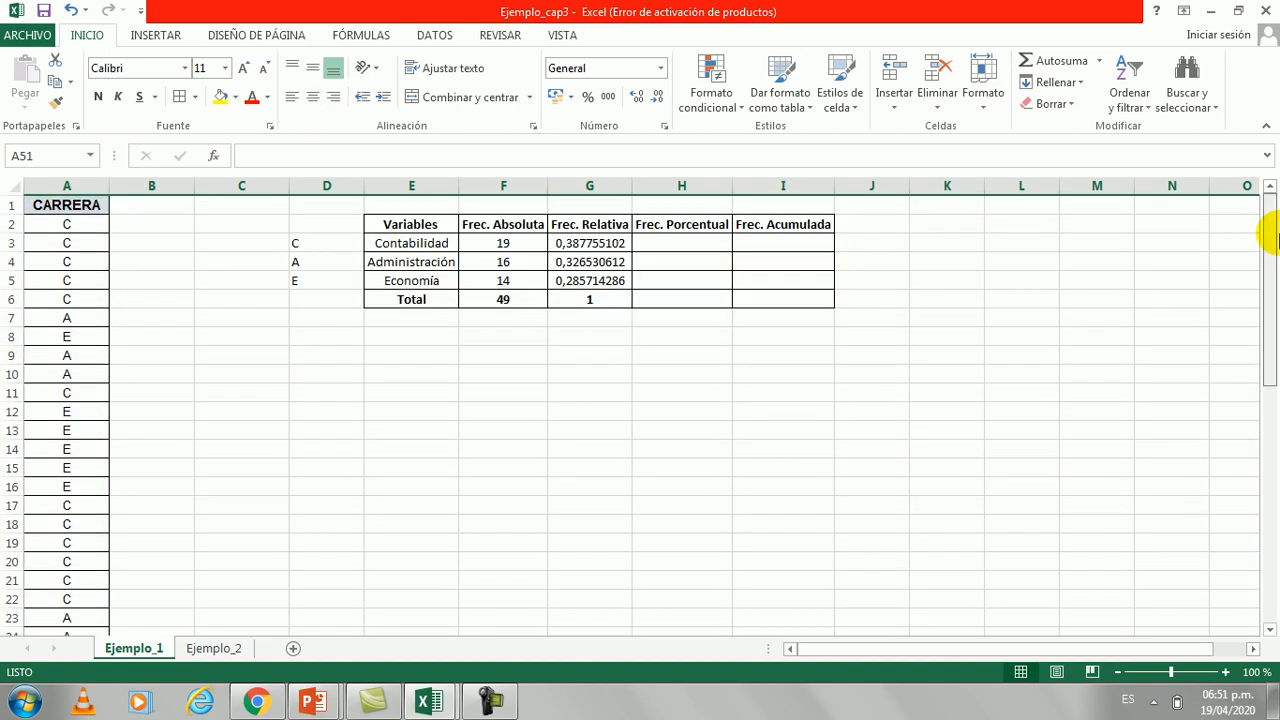
pyautogui.click(669, 377)
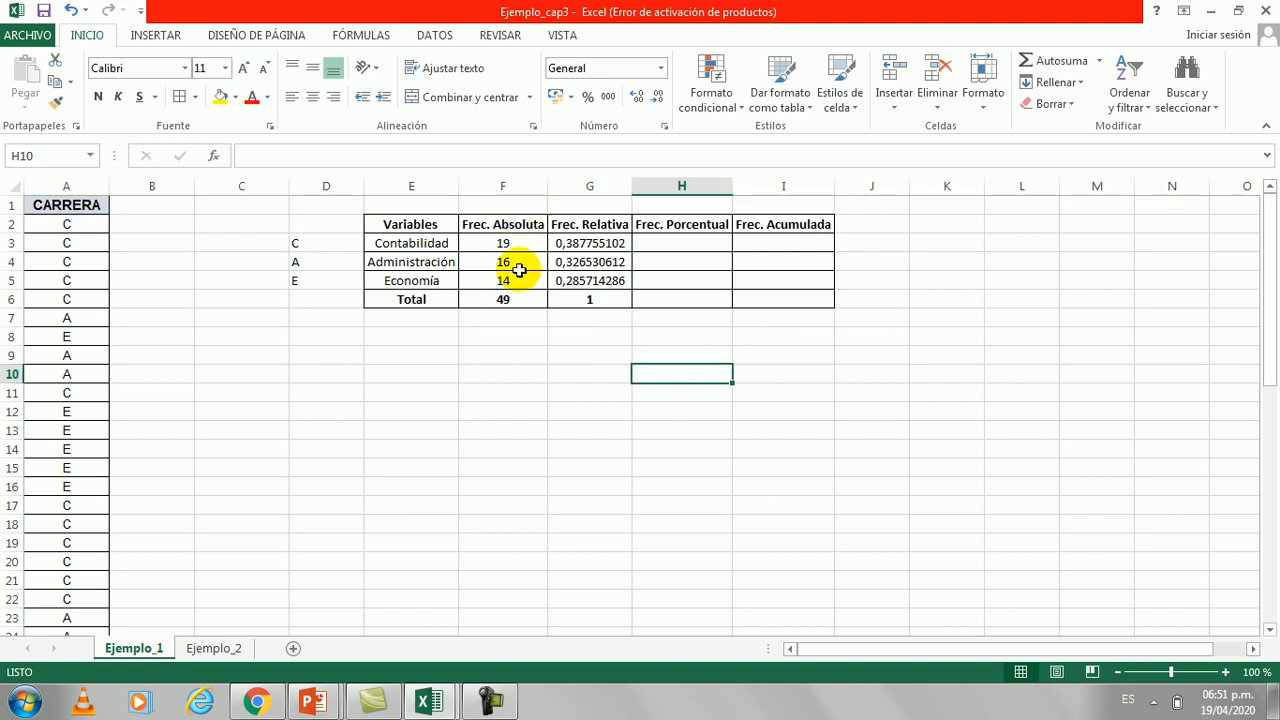
pyautogui.click(523, 304)
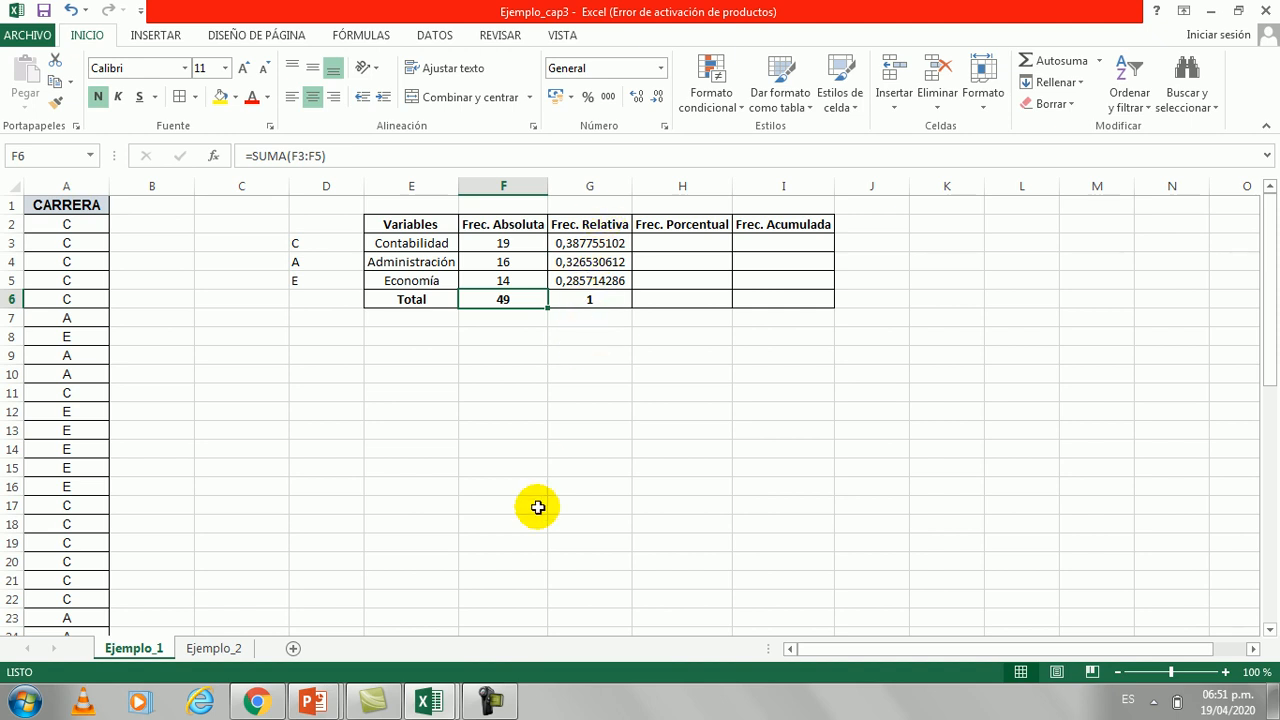
# Undo the deletion of row 51 and return to the frequency table
pyautogui.click(75, 12)
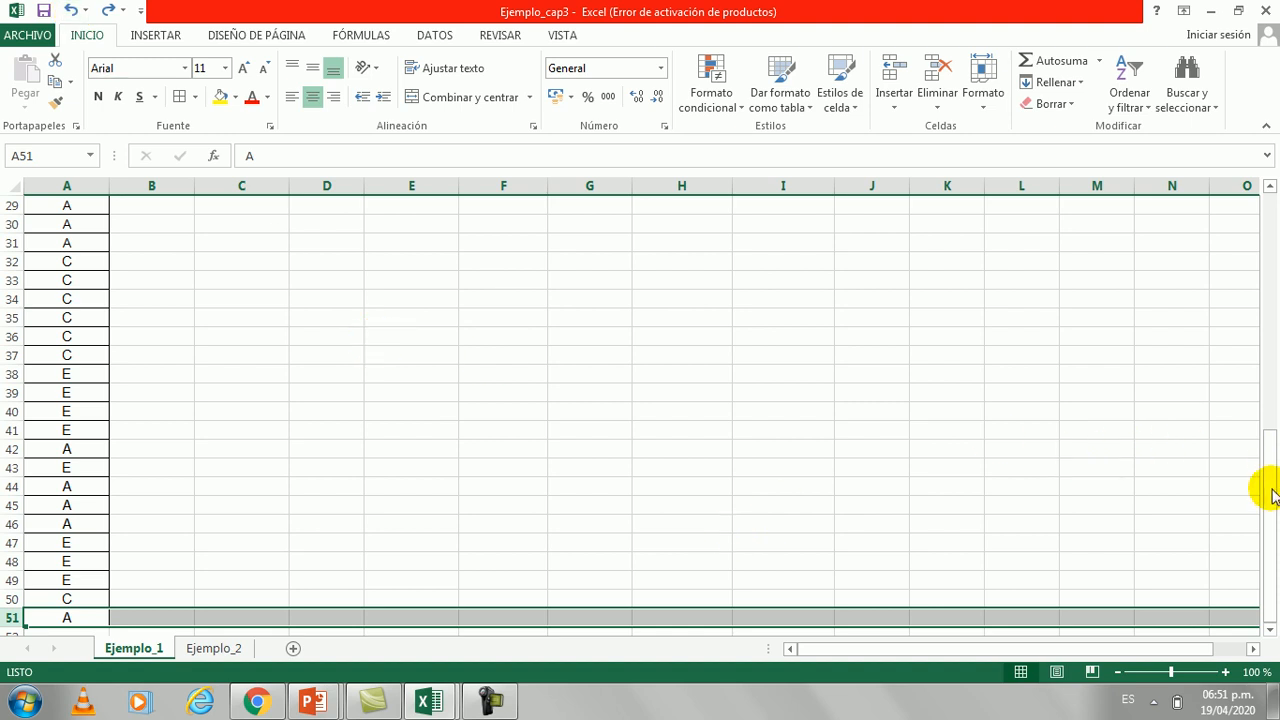
pyautogui.moveTo(1266, 491); pyautogui.dragTo(1268, 220)
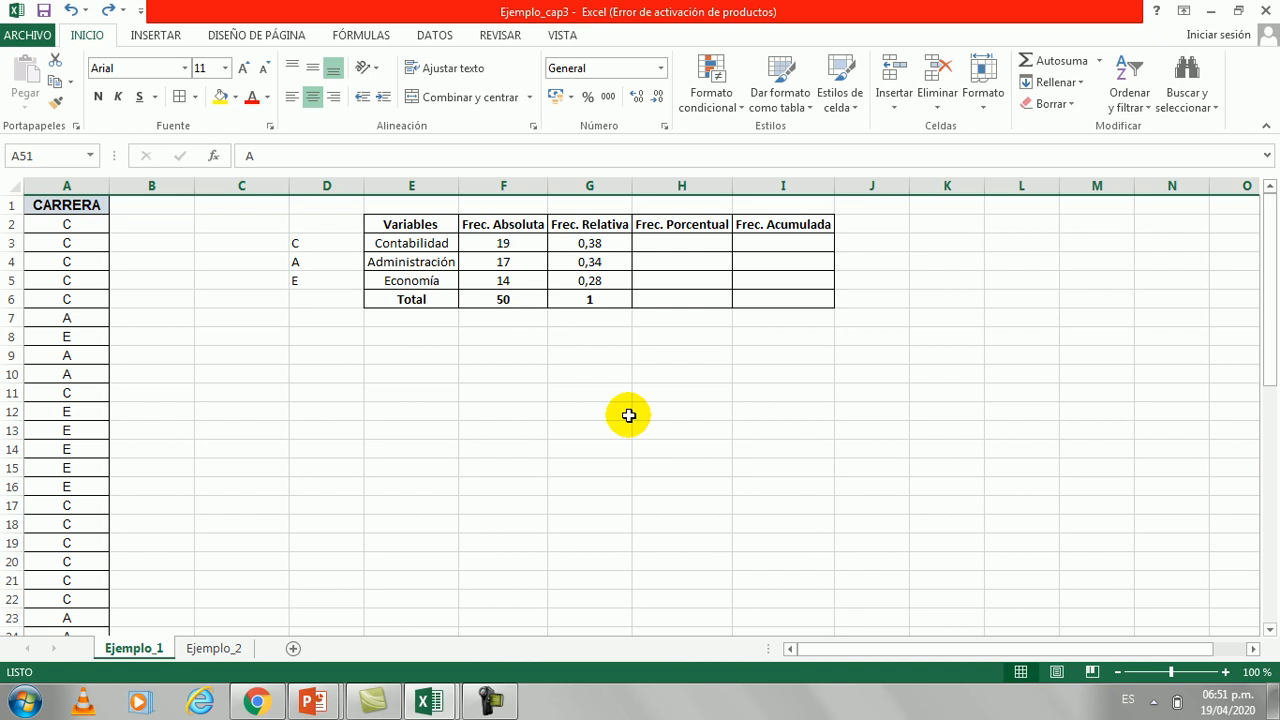
# Calculate the Contabilidad percentage frequency in H3 with the formula =G3*100
pyautogui.click(697, 240)
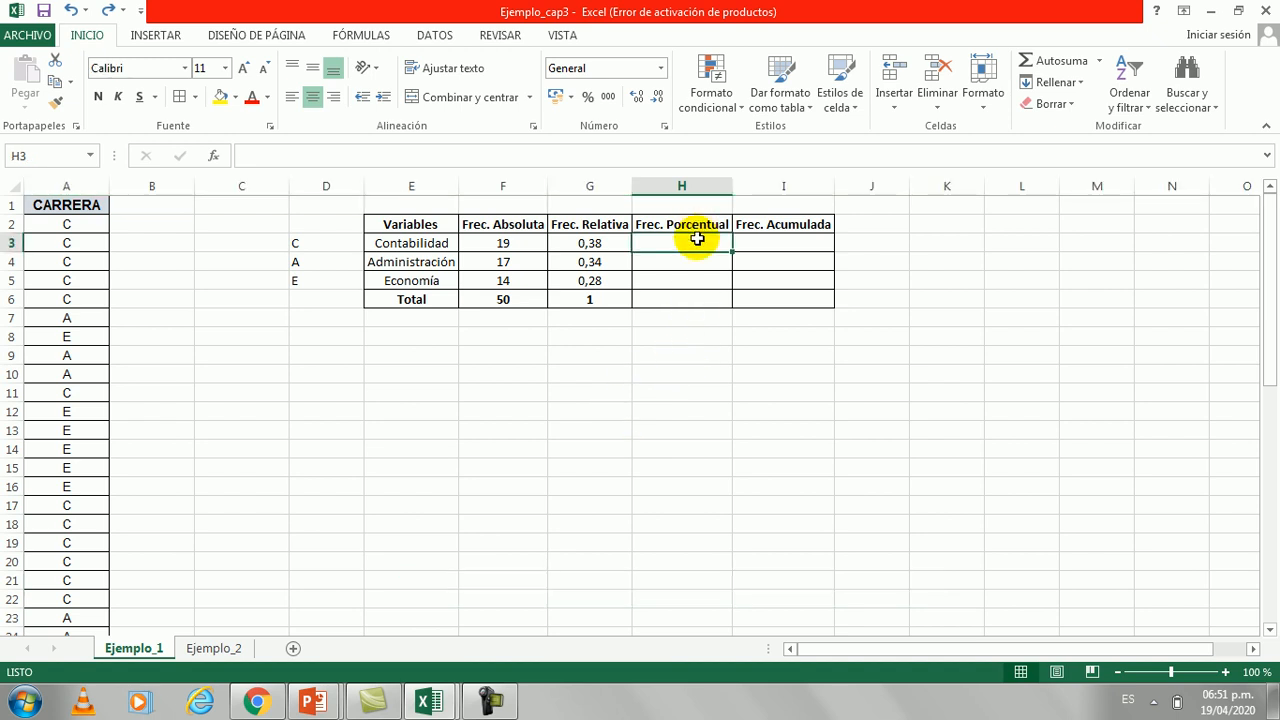
pyautogui.write('=')
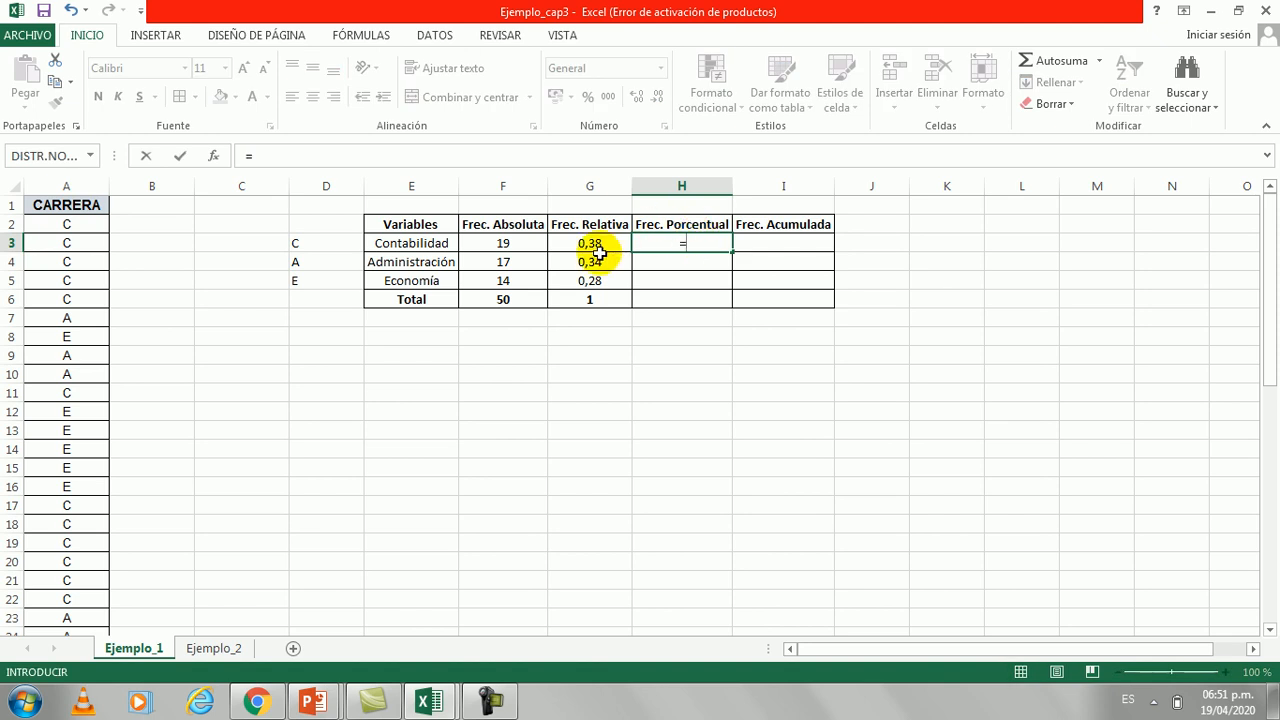
pyautogui.click(605, 244)
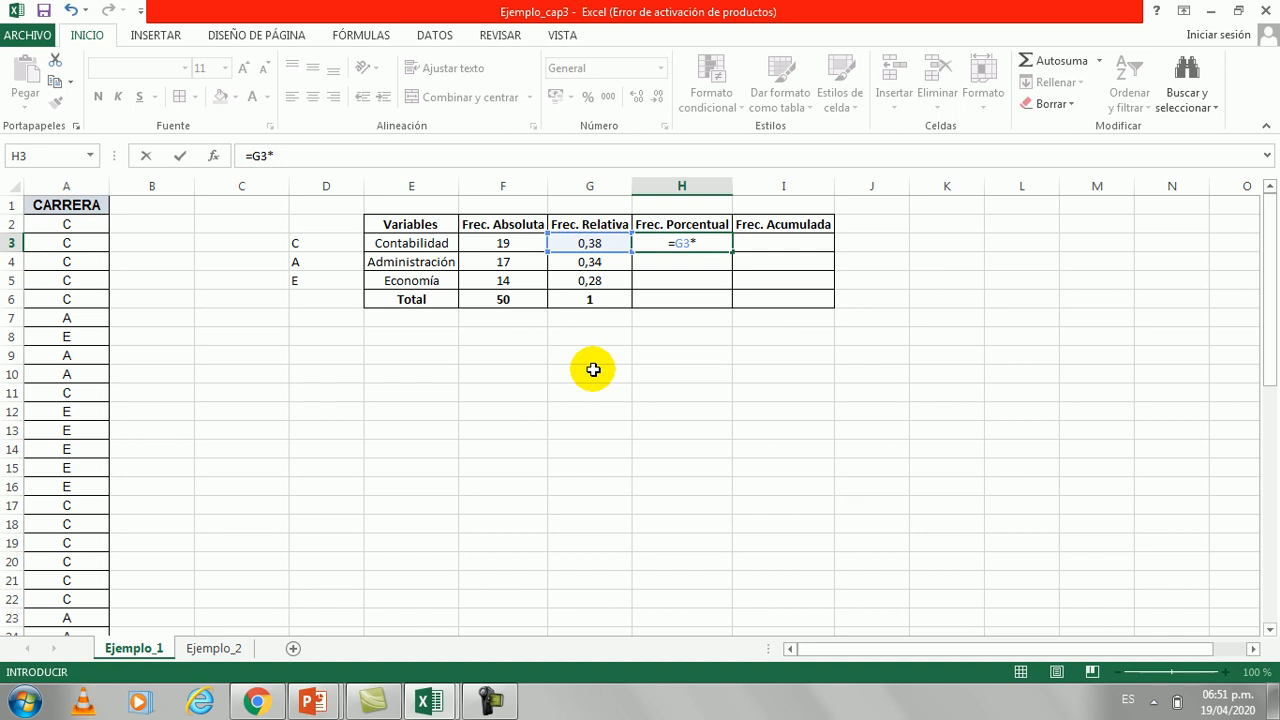
pyautogui.press('Return')
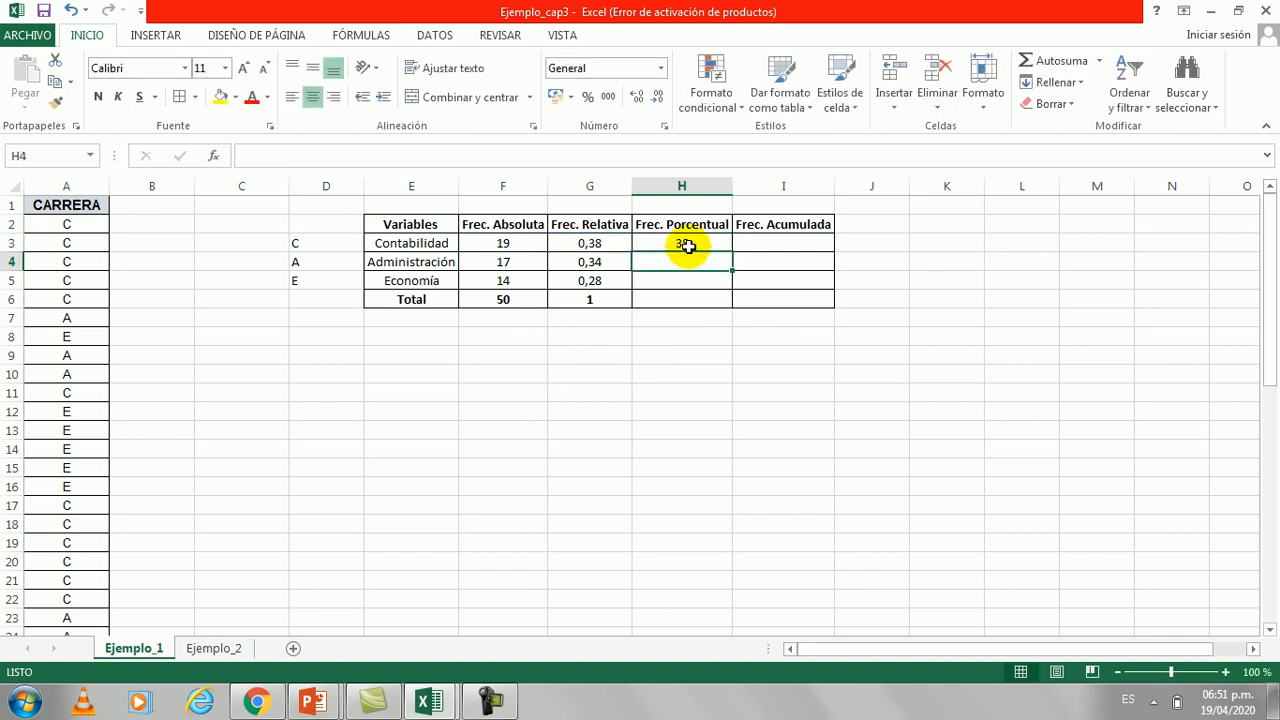
# Copy the percentage formula from H3 down to H5 and sum H3:H5 into the Total cell H6 with Autosuma
pyautogui.click(694, 241)
pyautogui.moveTo(732, 252); pyautogui.dragTo(730, 287)
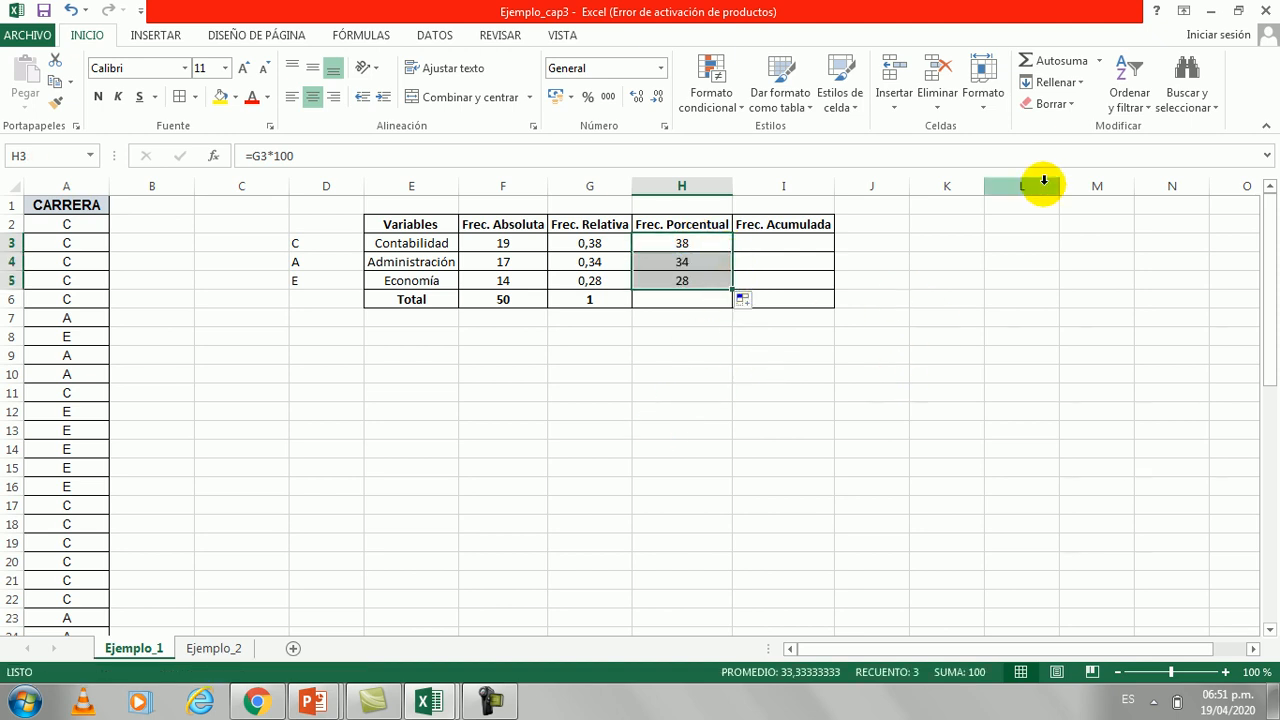
pyautogui.click(1059, 63)
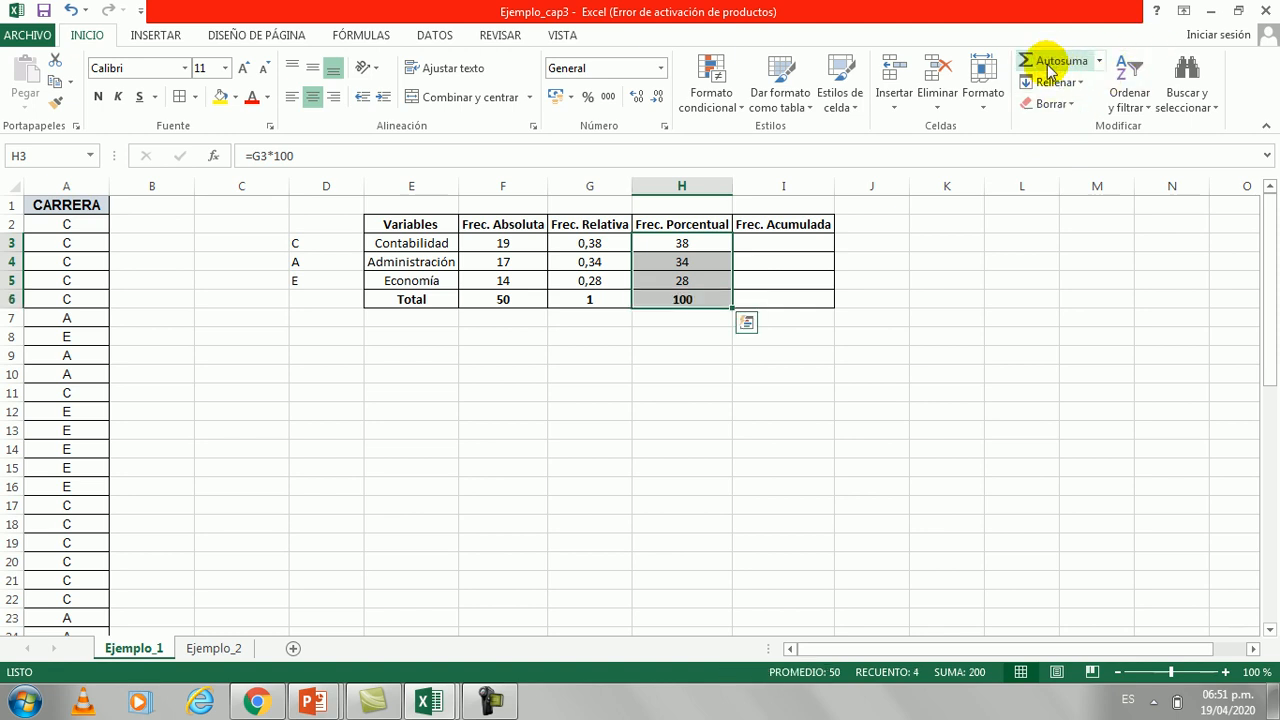
# Set the Contabilidad cumulative frequency in I3 to its absolute frequency with the formula =F3
pyautogui.click(794, 241)
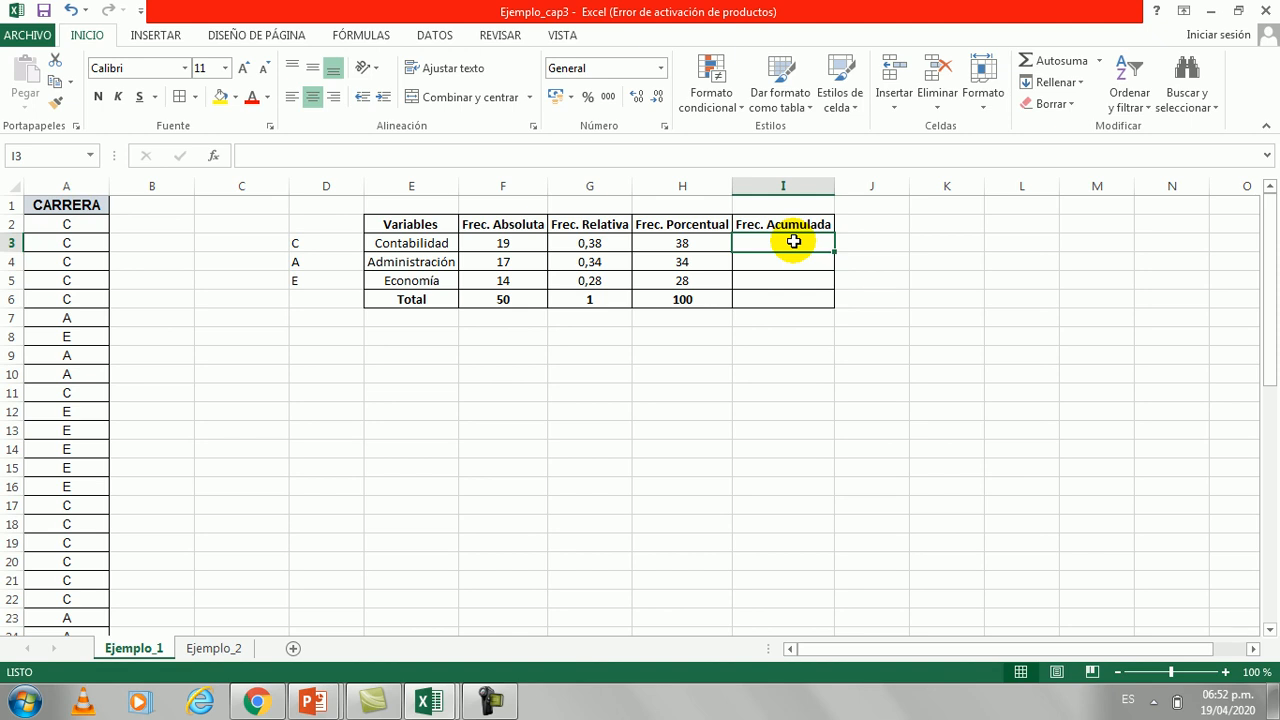
pyautogui.write('=')
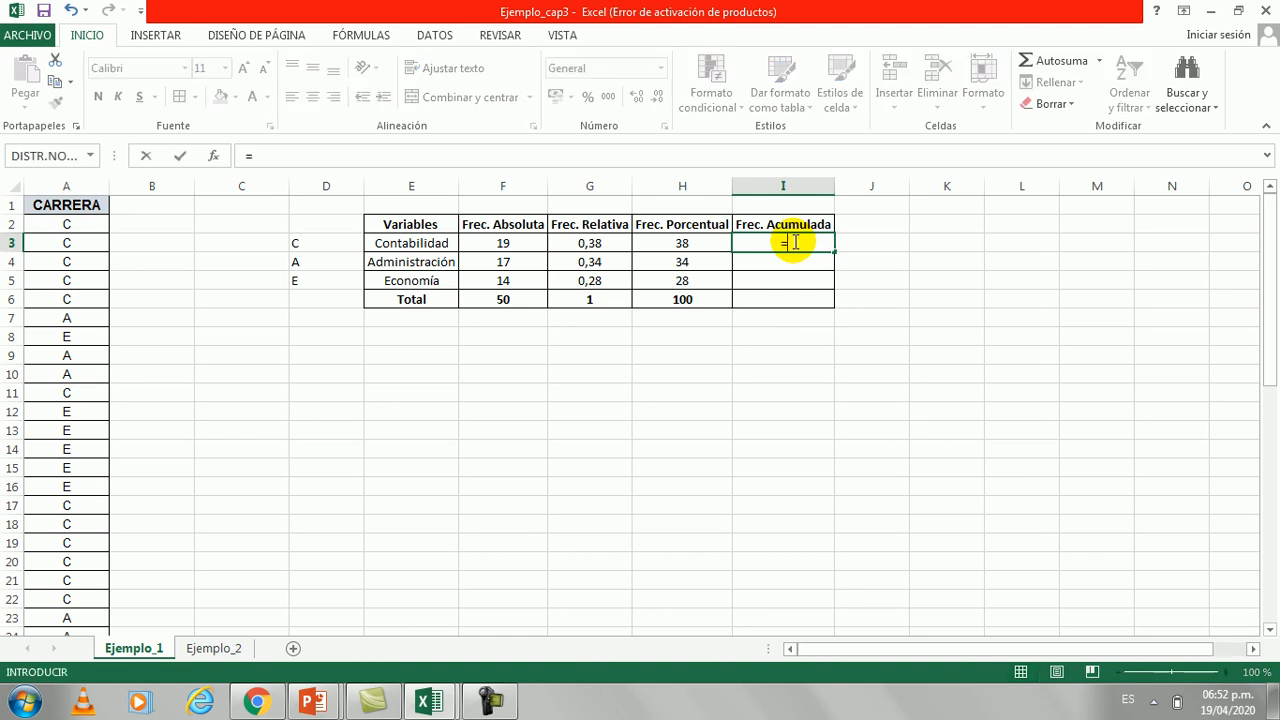
pyautogui.click(536, 247)
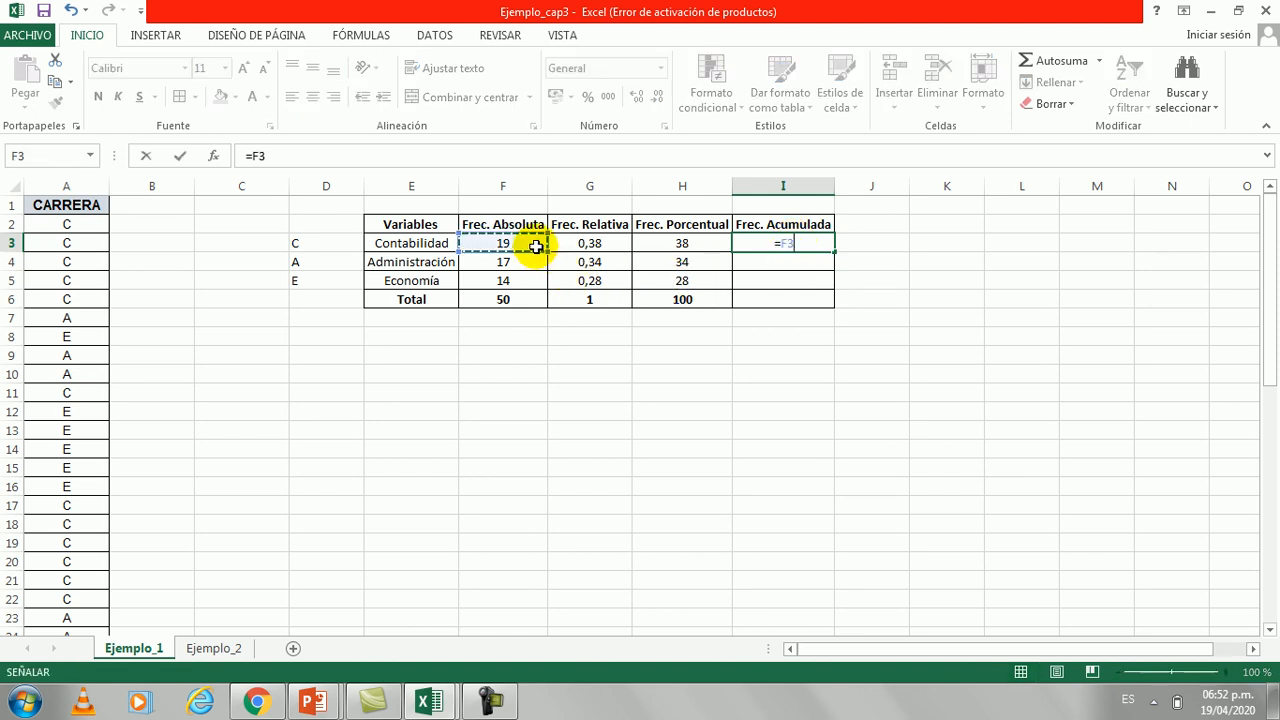
pyautogui.press('Return')
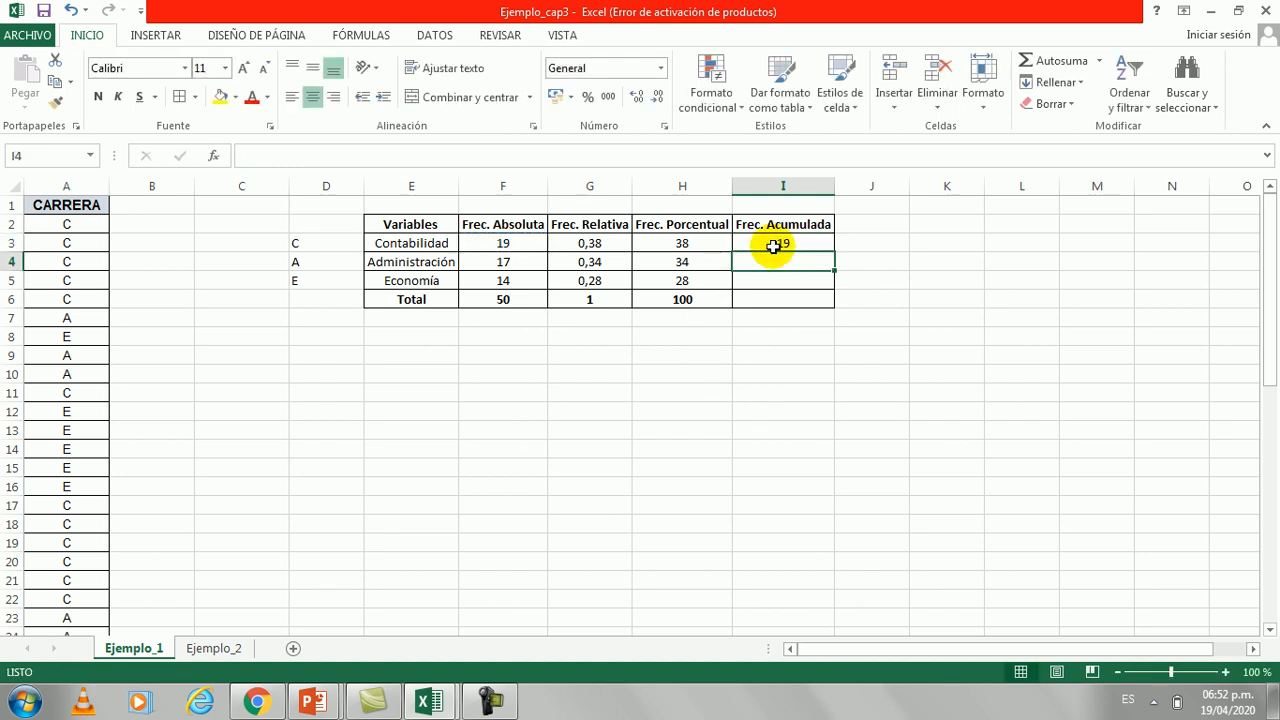
# Calculate the Administración cumulative frequency in I4 with the formula =I3+F4
pyautogui.write('=')
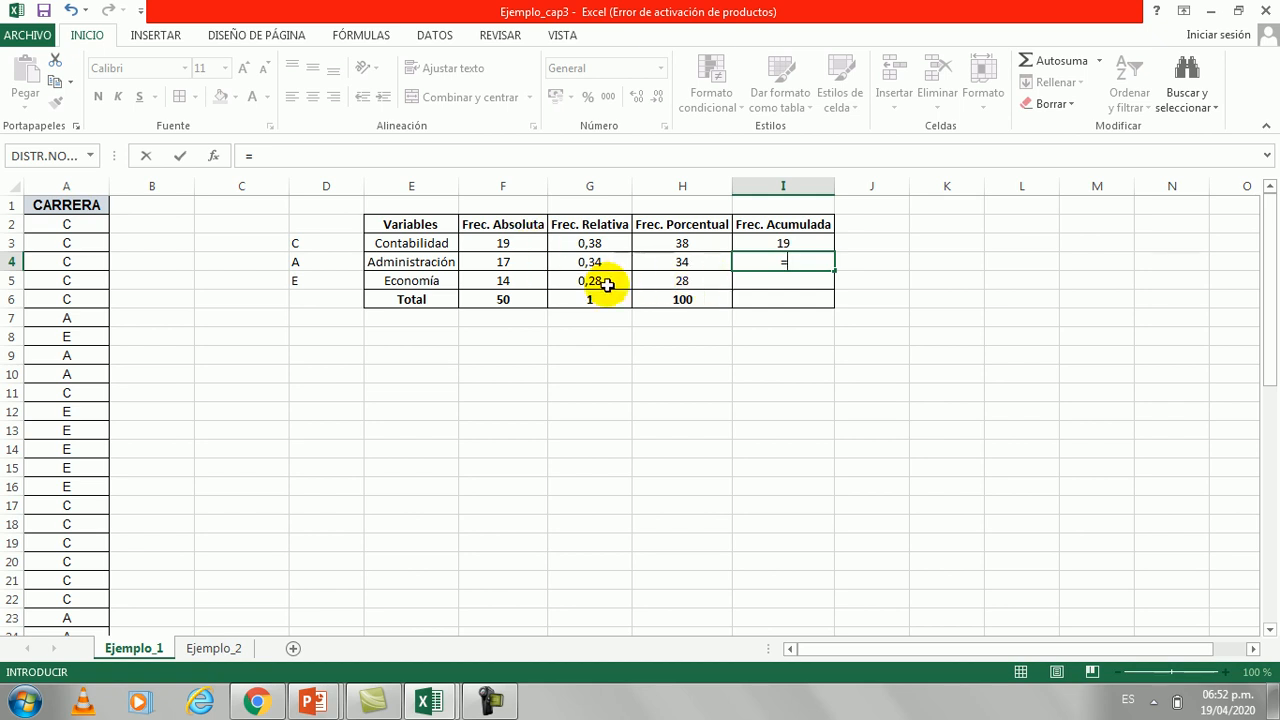
pyautogui.click(752, 244)
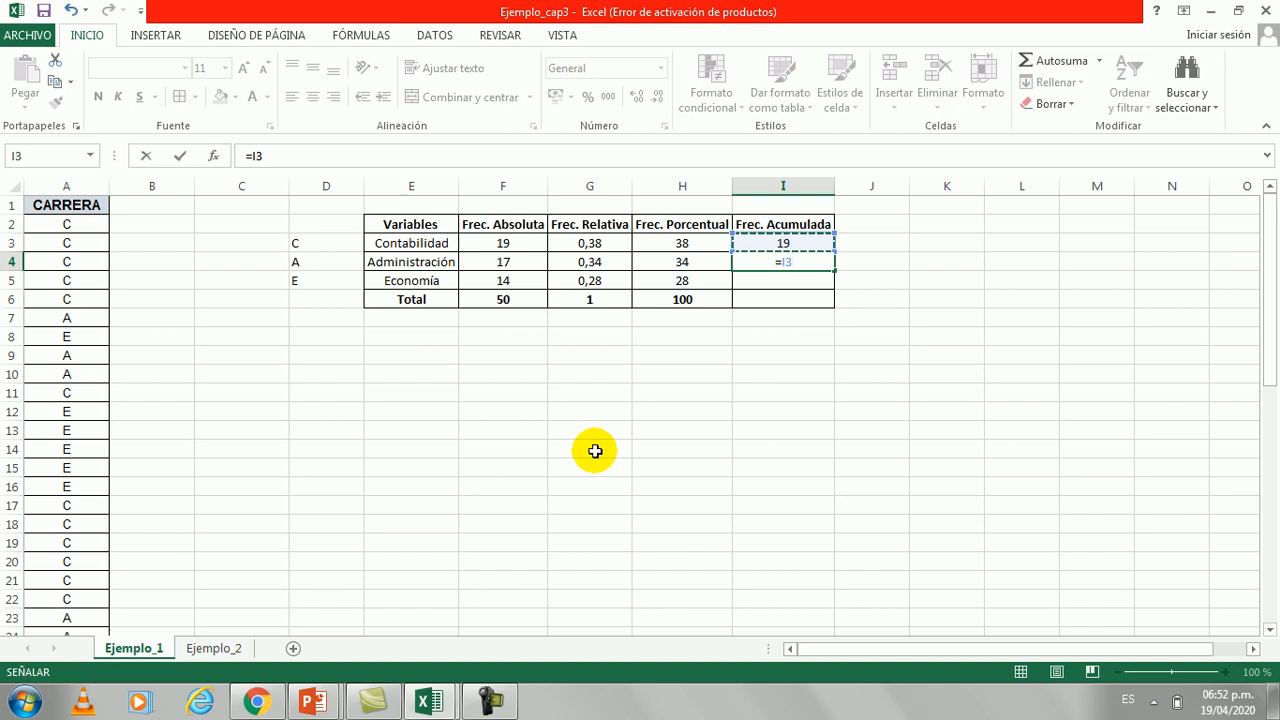
pyautogui.write('+')
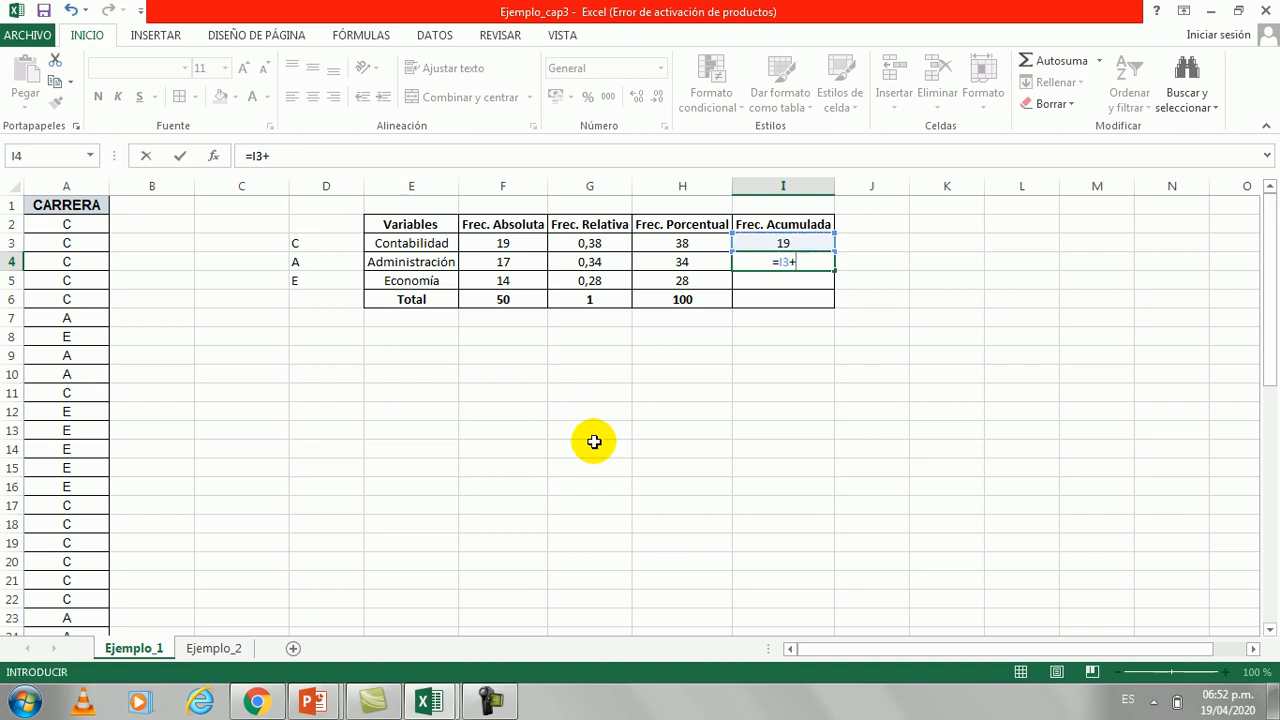
pyautogui.click(530, 265)
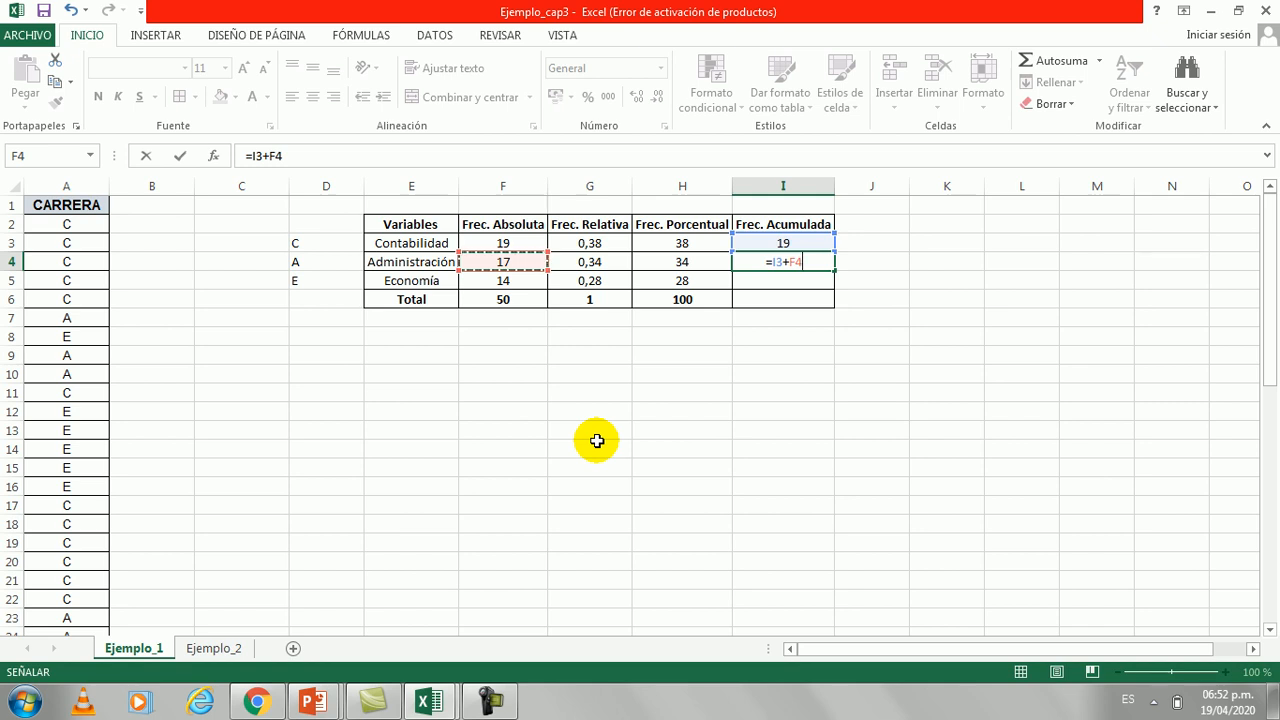
pyautogui.press('Return')
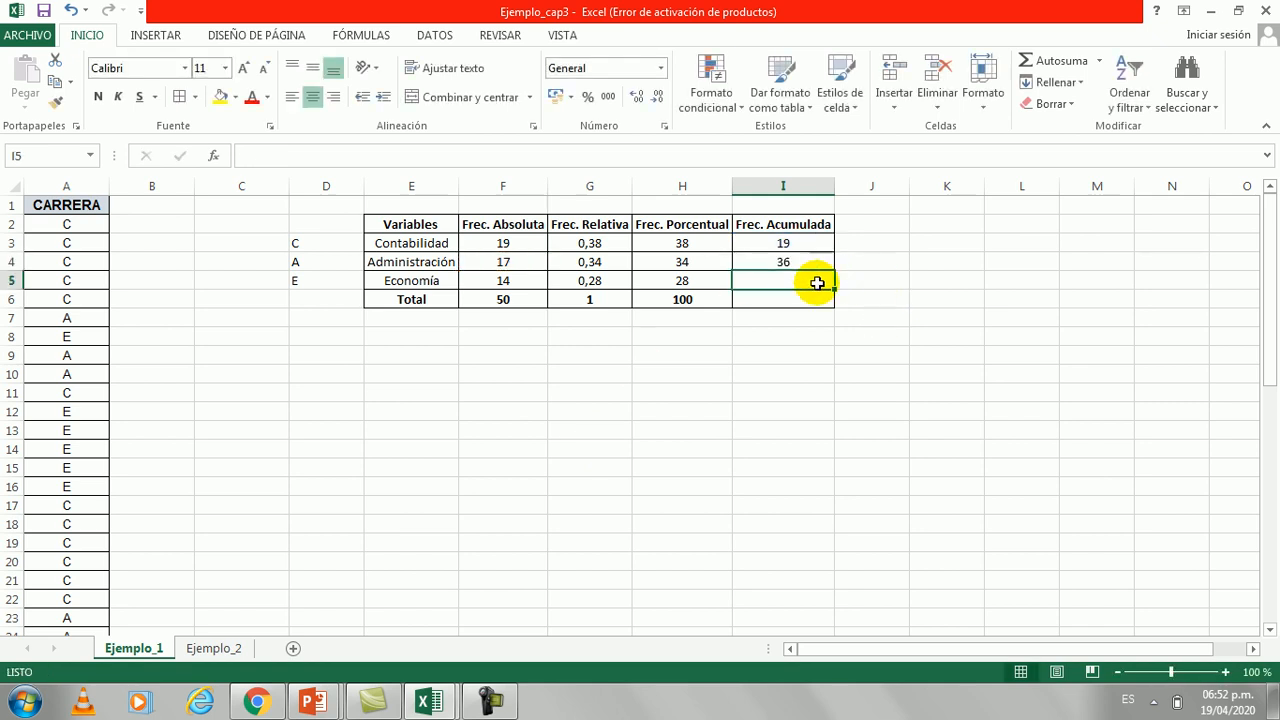
# Replace the Administración cumulative formula in I4 with =F3+F4
pyautogui.click(807, 267)
pyautogui.doubleClick(807, 267)
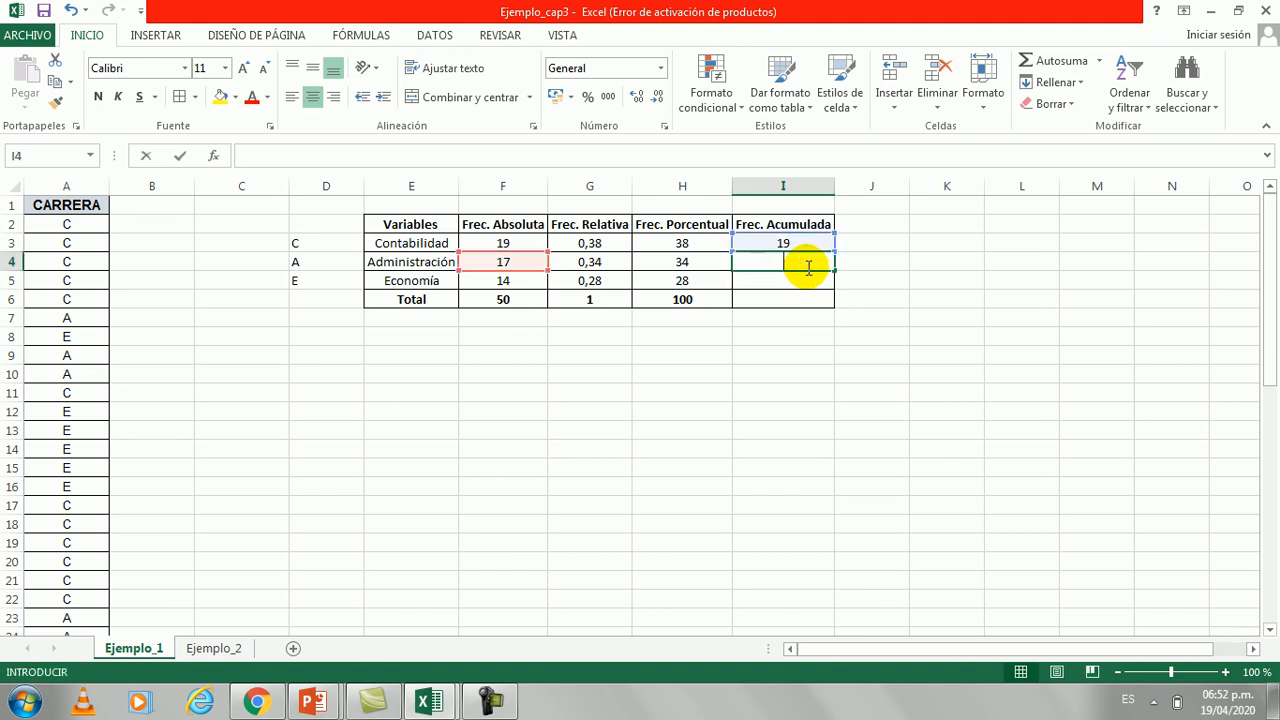
pyautogui.write('=')
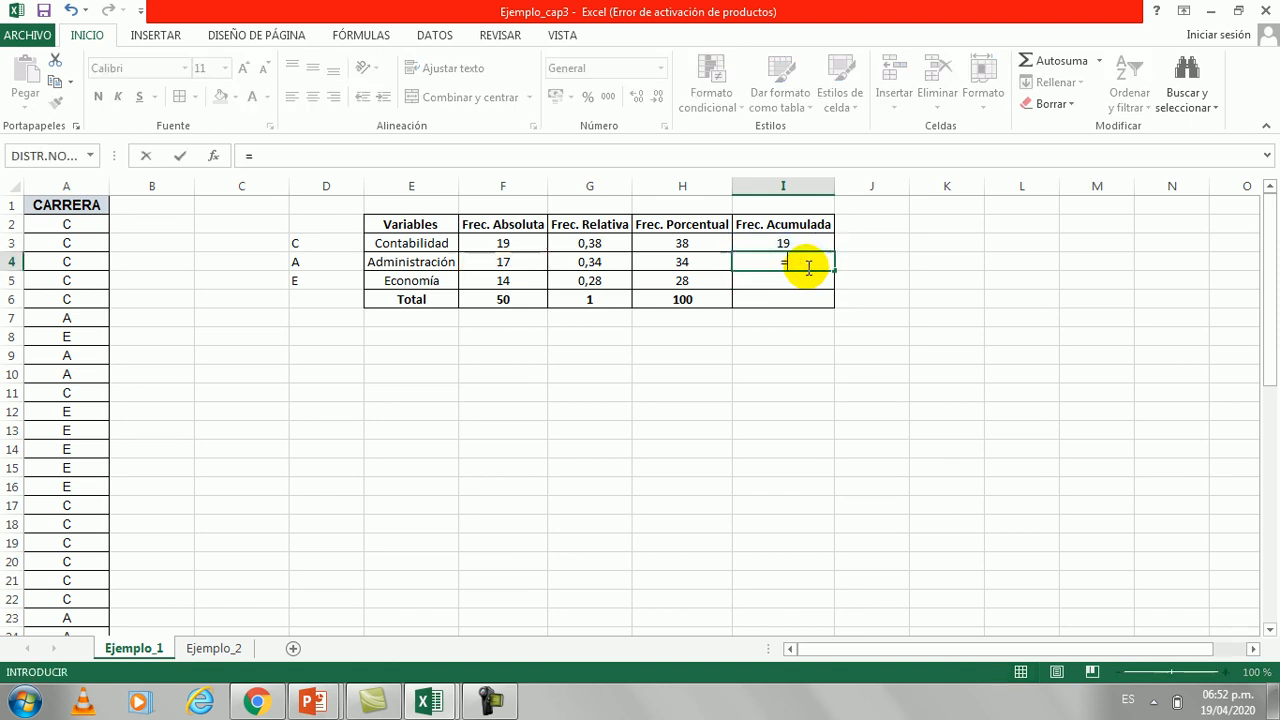
pyautogui.click(539, 245)
pyautogui.write('+')
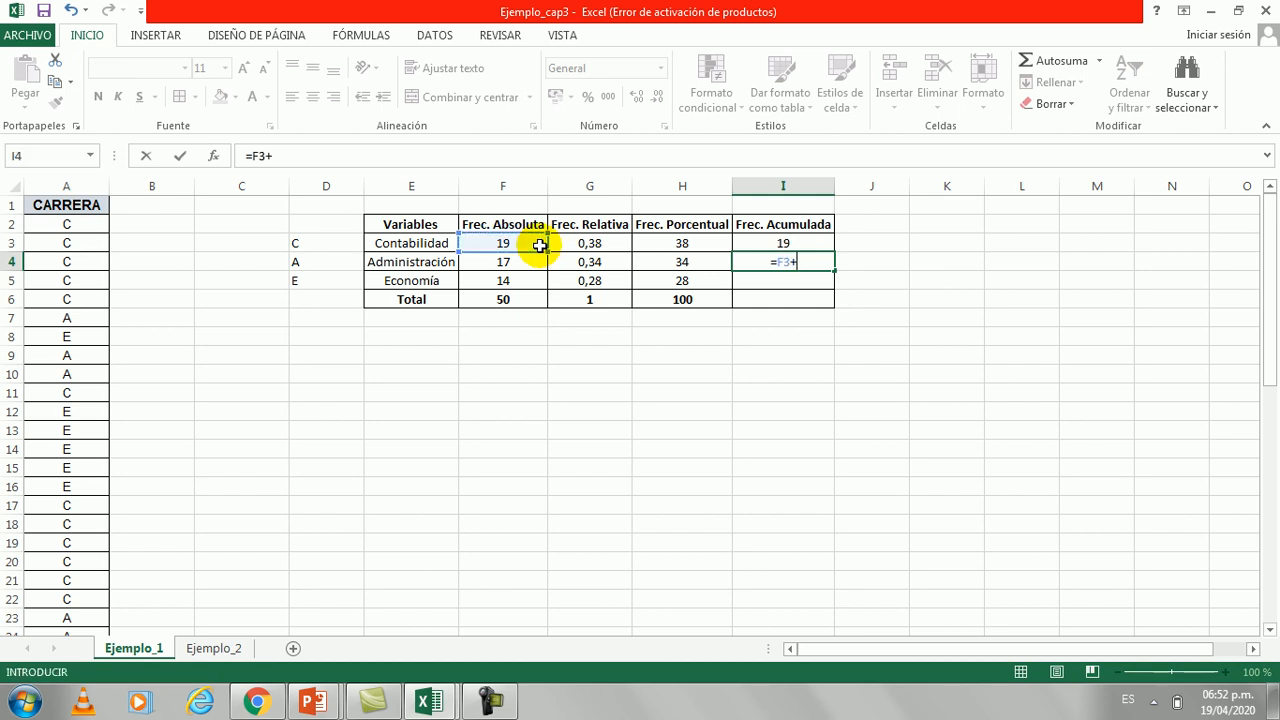
pyautogui.click(525, 268)
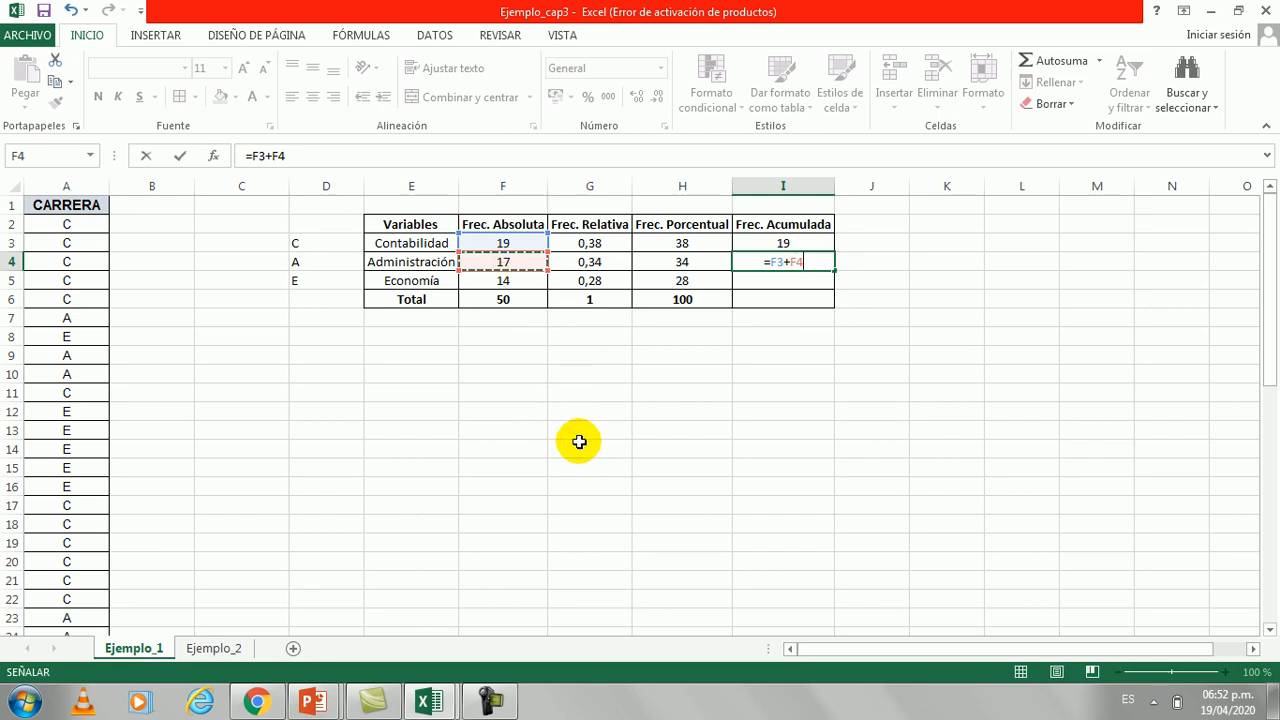
pyautogui.press('Return')
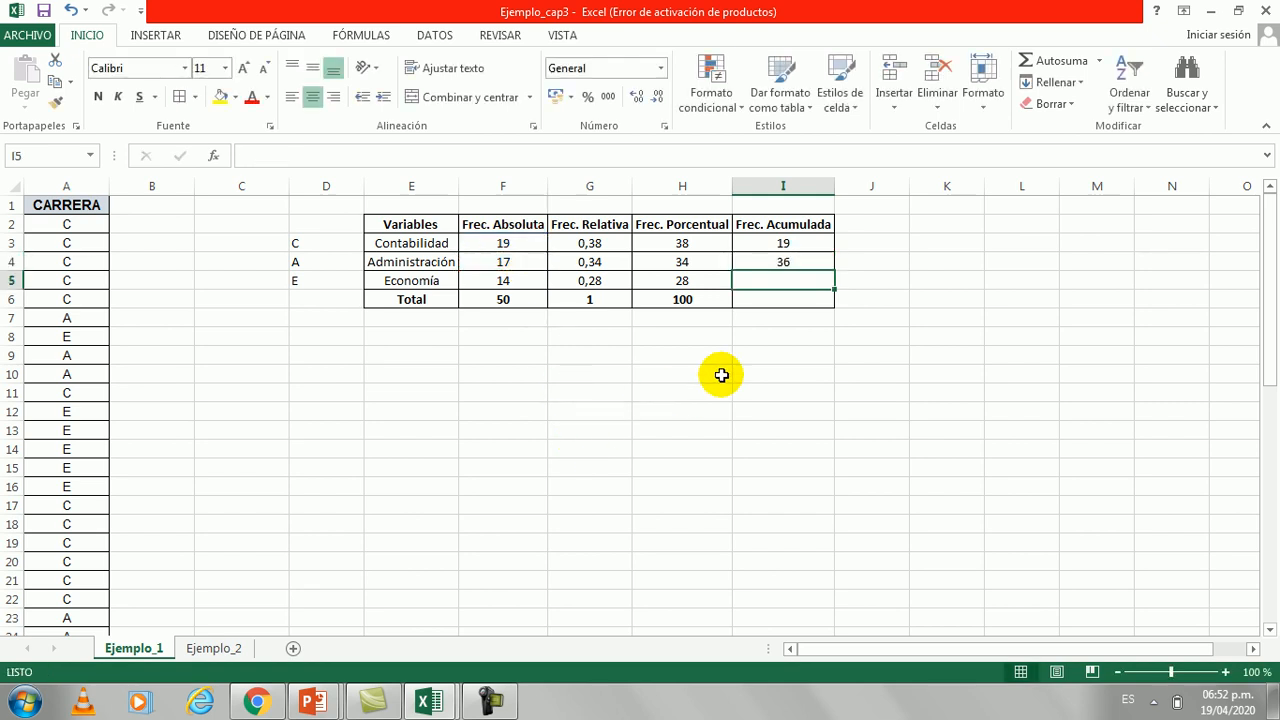
# Copy the cumulative formula from I4 down to I5 and inspect the references in the Economía formula
pyautogui.click(820, 266)
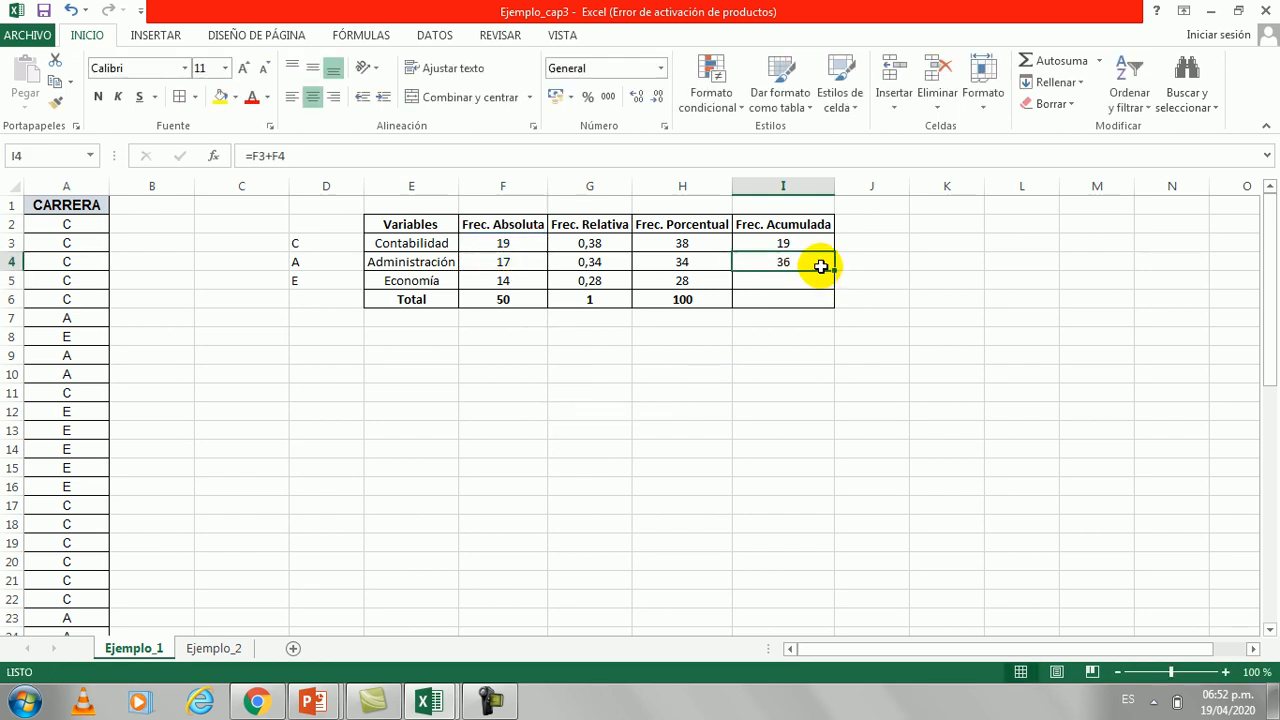
pyautogui.moveTo(833, 270); pyautogui.dragTo(833, 285)
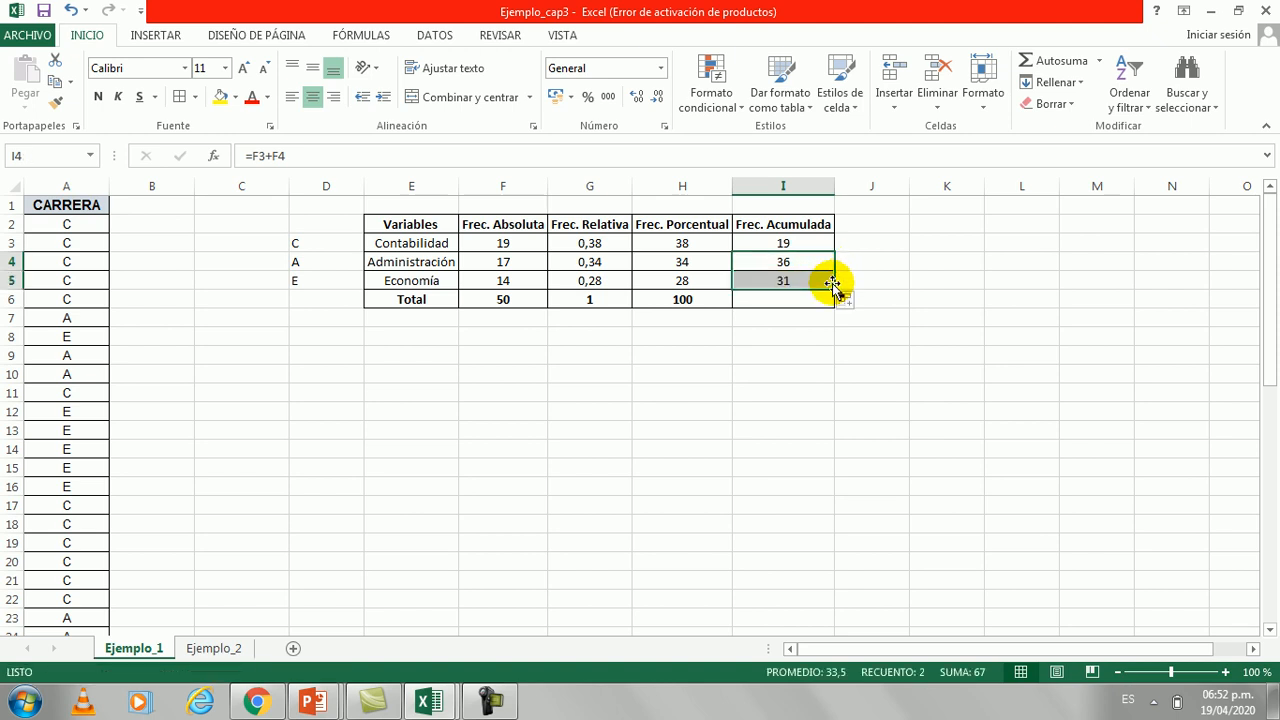
pyautogui.click(818, 279)
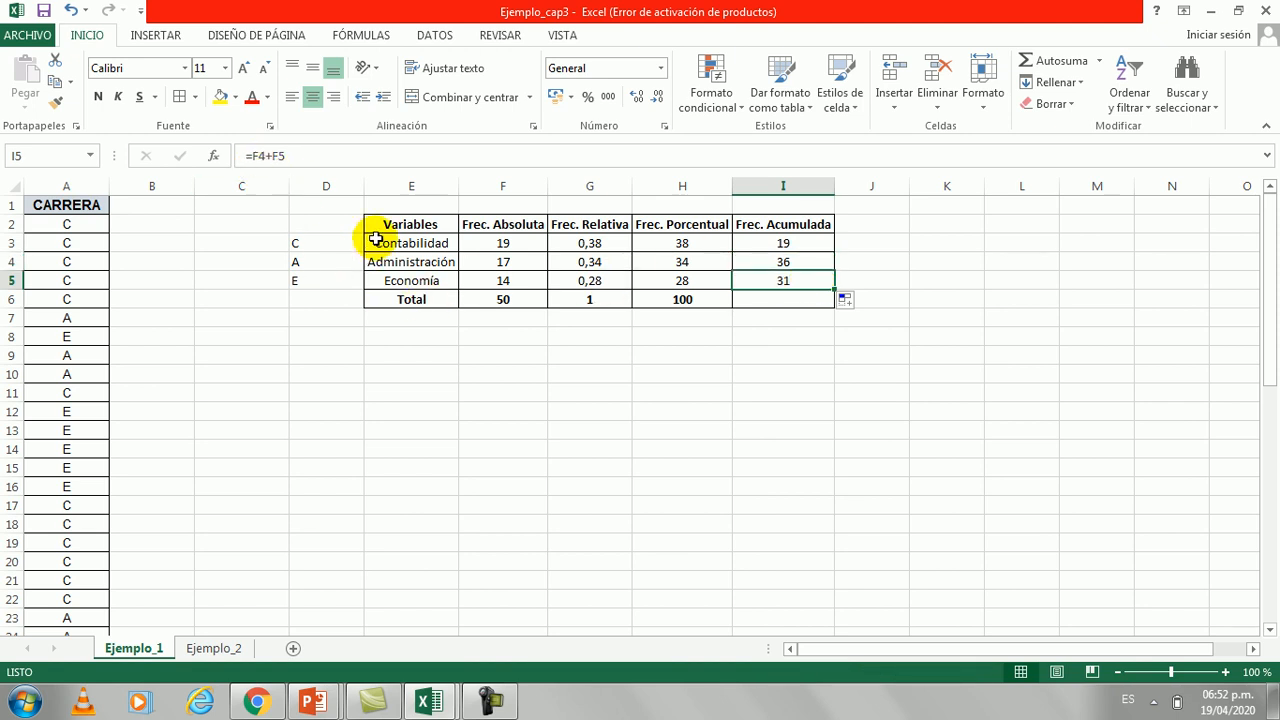
pyautogui.click(279, 149)
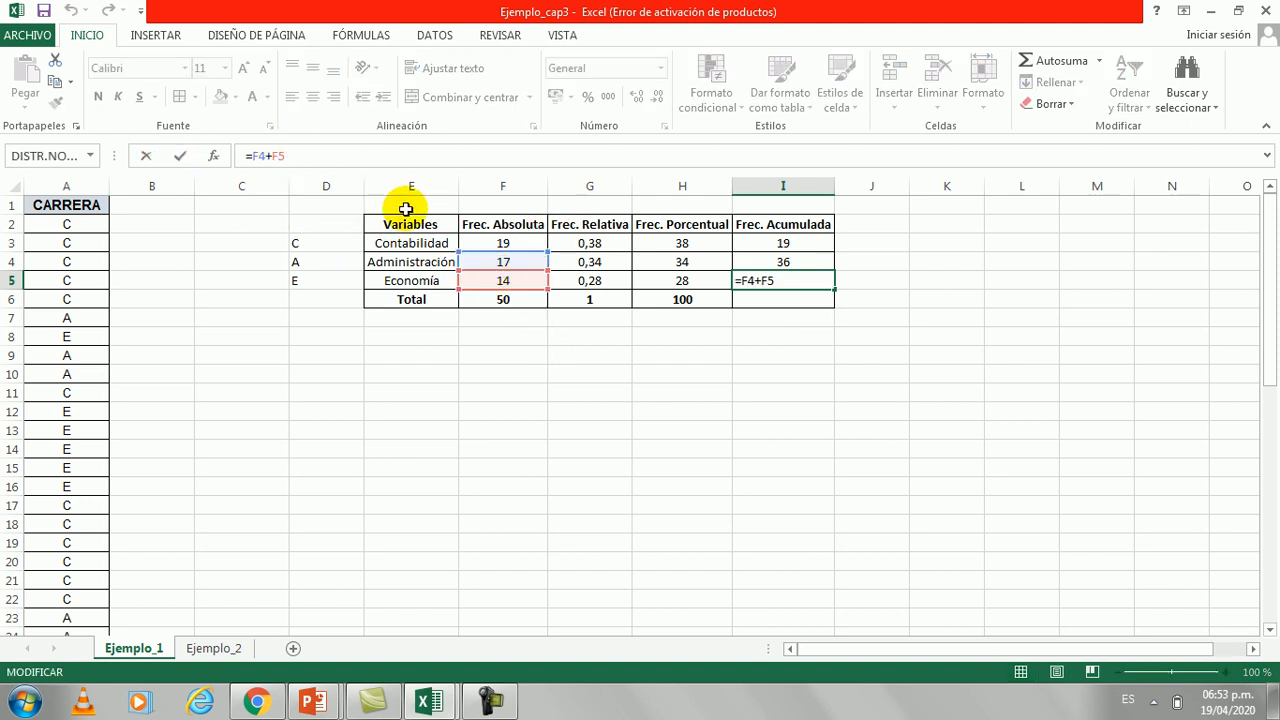
# Rewrite the cumulative formula in I4 as =I3+F4 and copy it down to I5
pyautogui.click(786, 264)
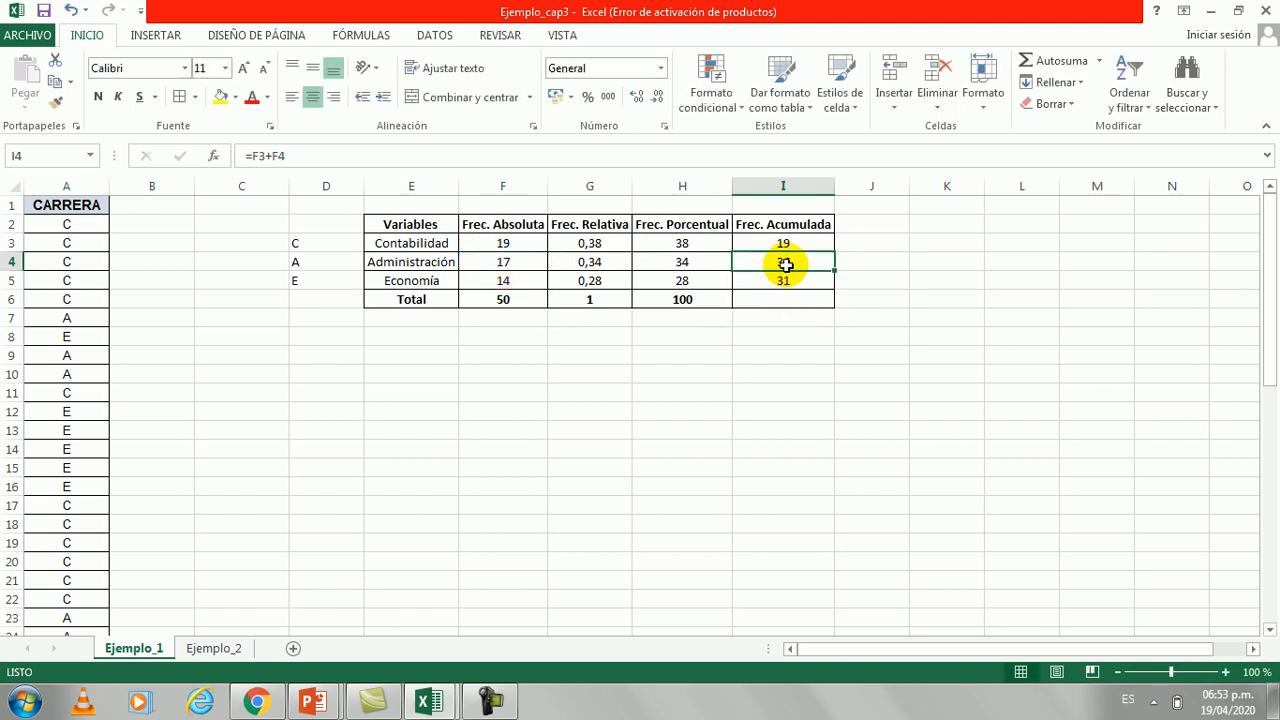
pyautogui.doubleClick(786, 264)
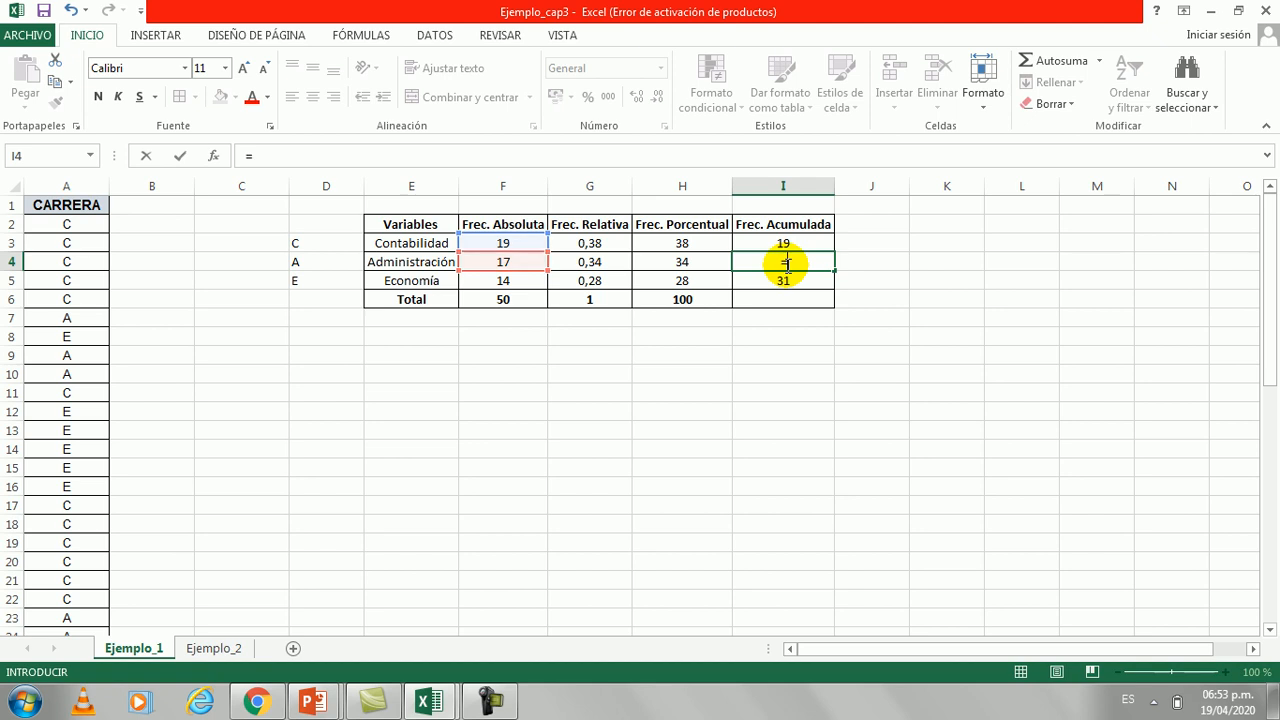
pyautogui.click(791, 243)
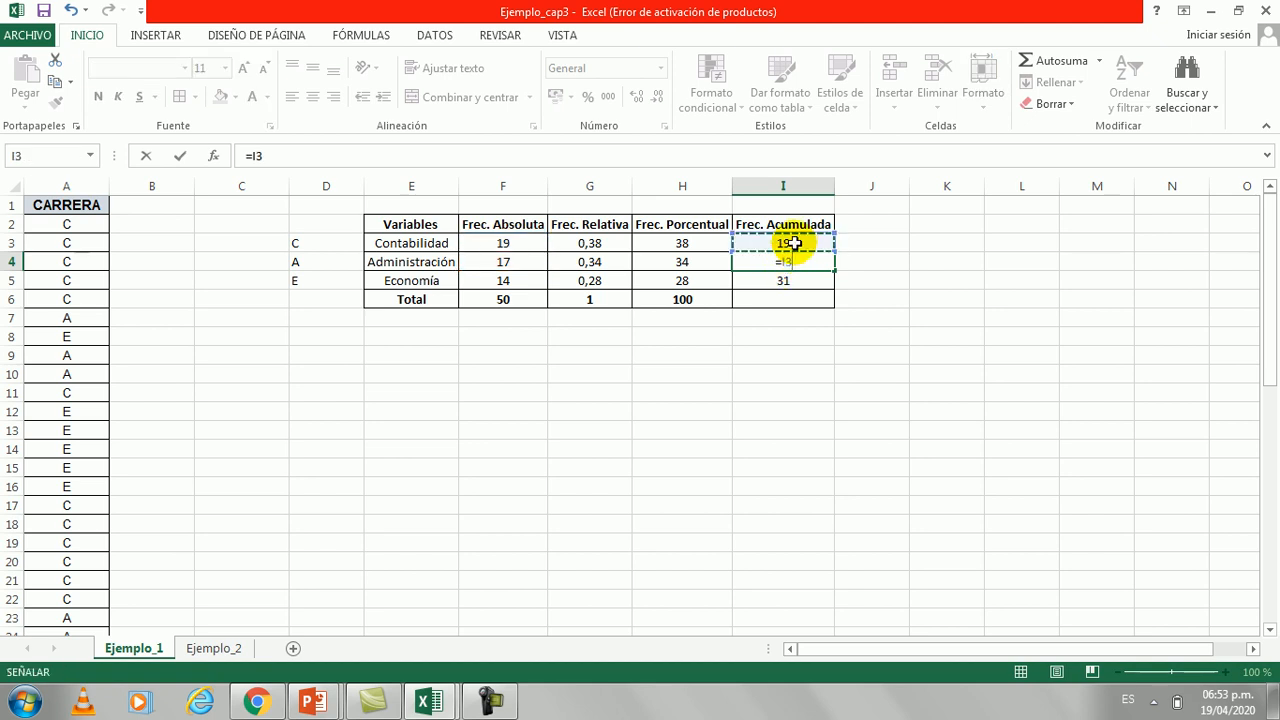
pyautogui.write('+')
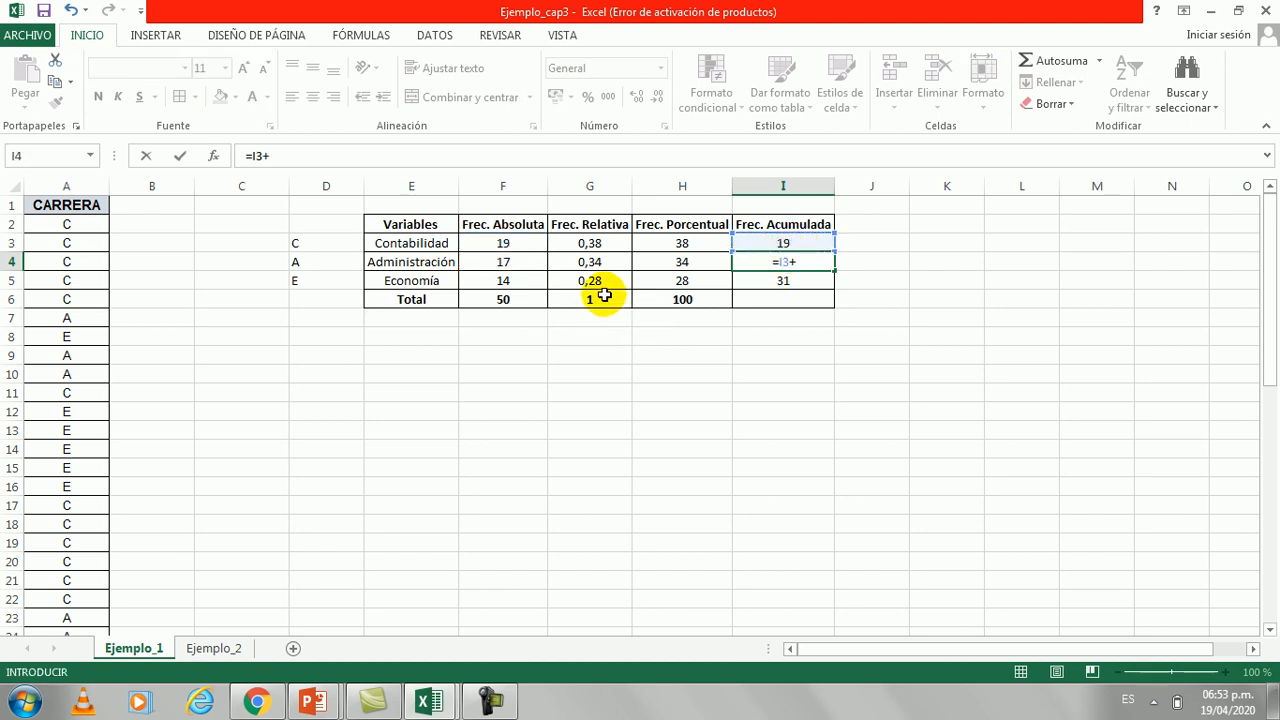
pyautogui.click(530, 262)
pyautogui.press('Return')
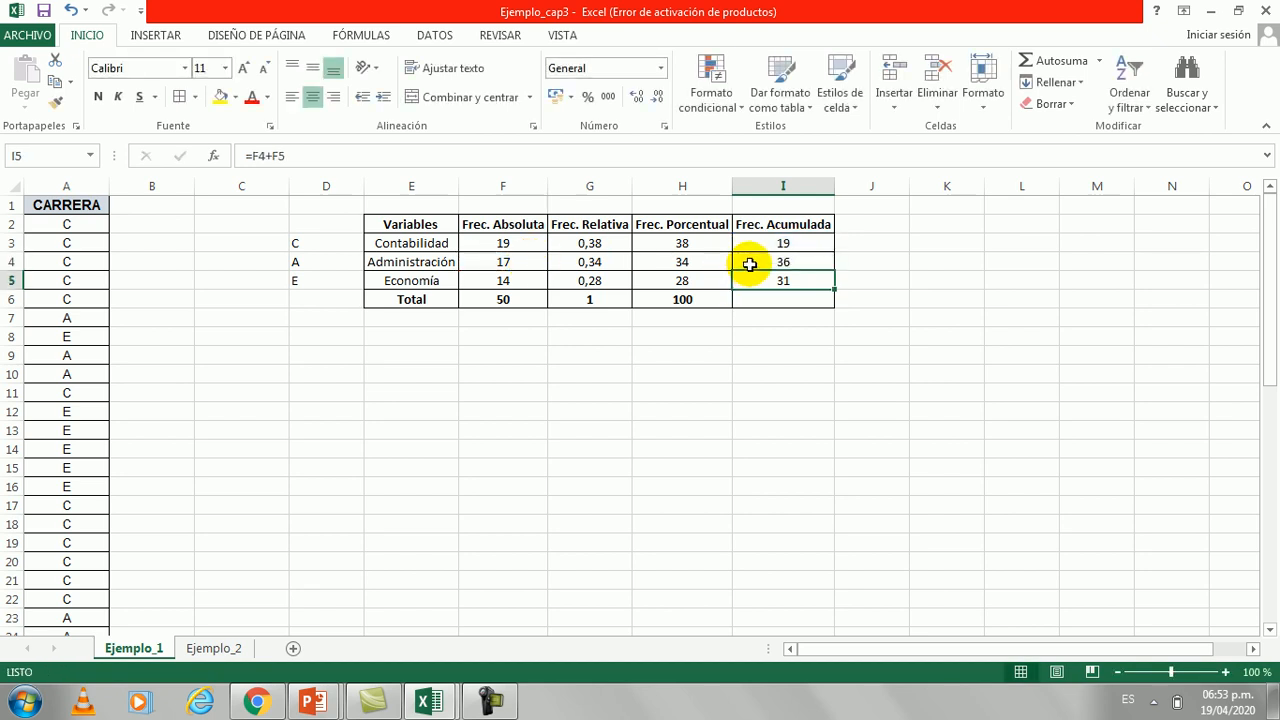
pyautogui.click(750, 264)
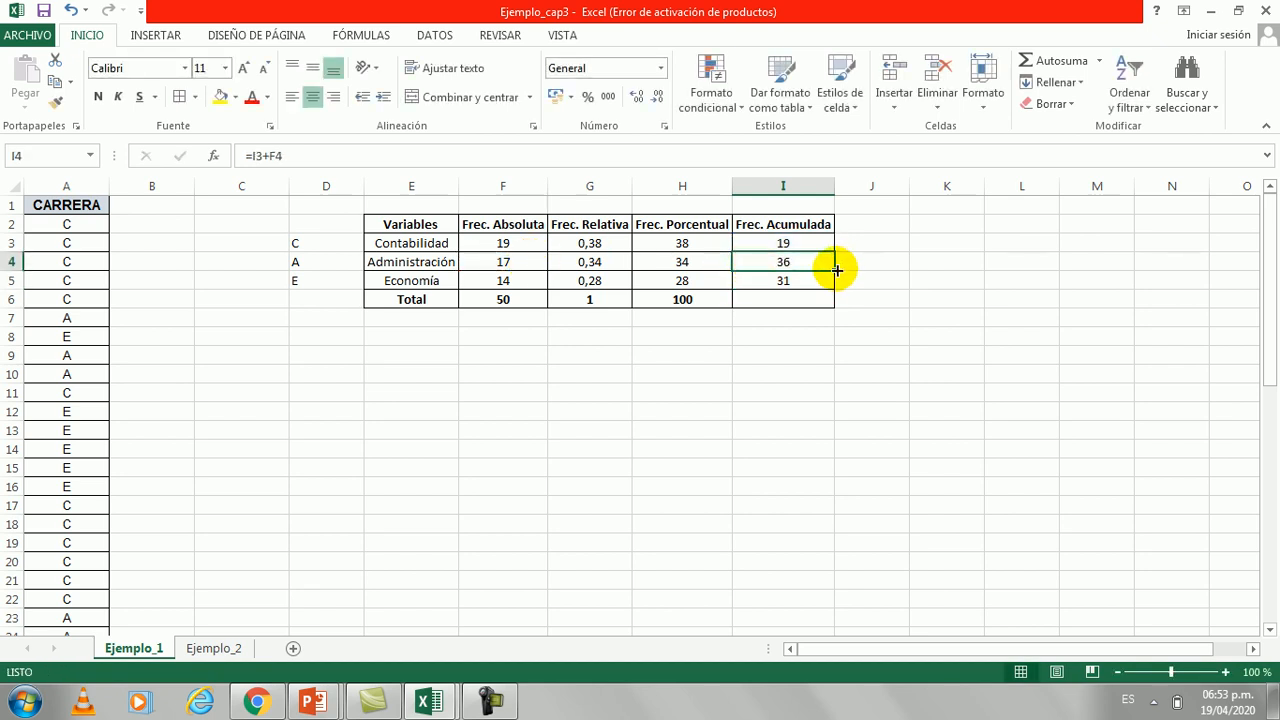
pyautogui.moveTo(837, 269); pyautogui.dragTo(837, 283)
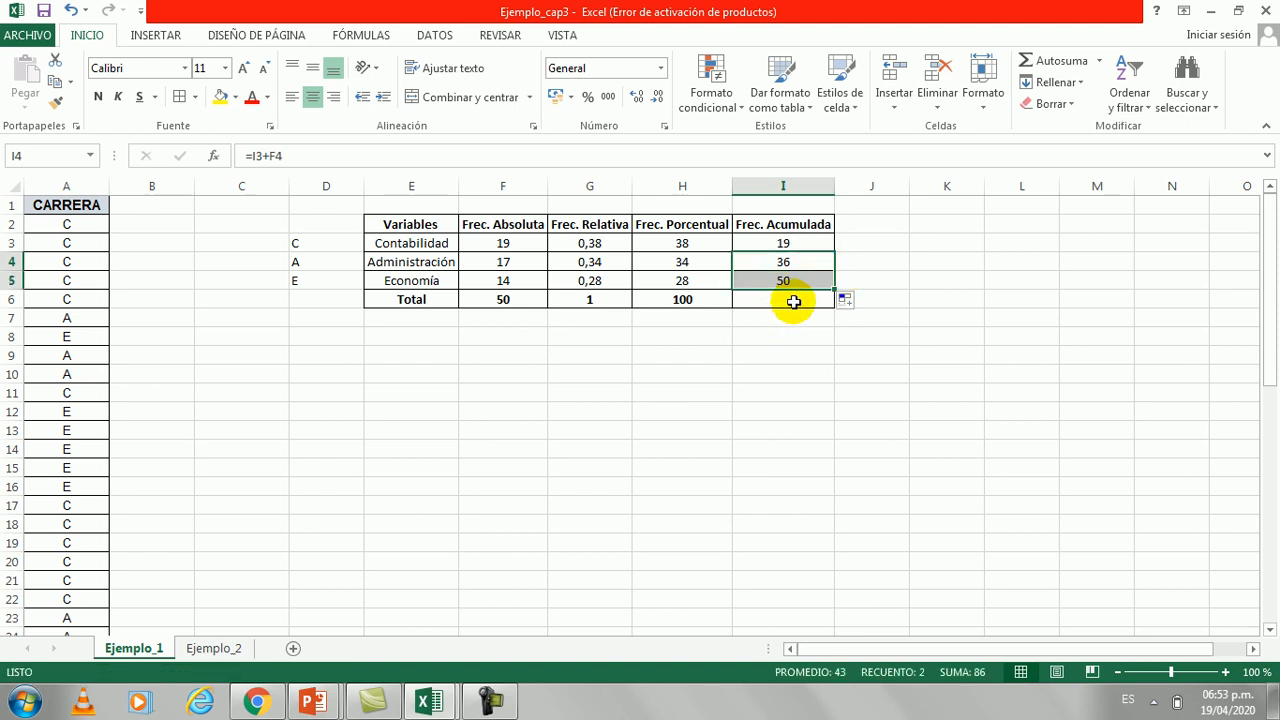
# Clear the cumulative frequency formulas in I3:I5 and return to cell I3
pyautogui.click(793, 301)
pyautogui.moveTo(797, 244); pyautogui.dragTo(802, 284)
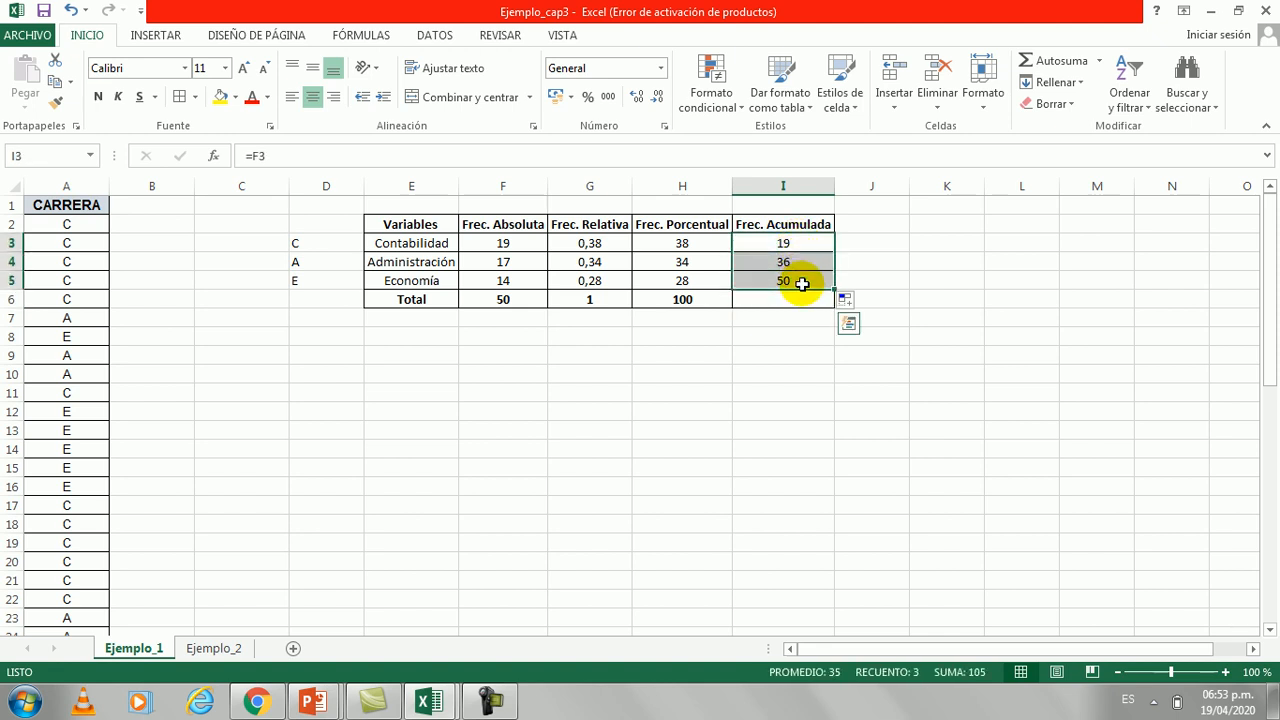
pyautogui.press('F2')
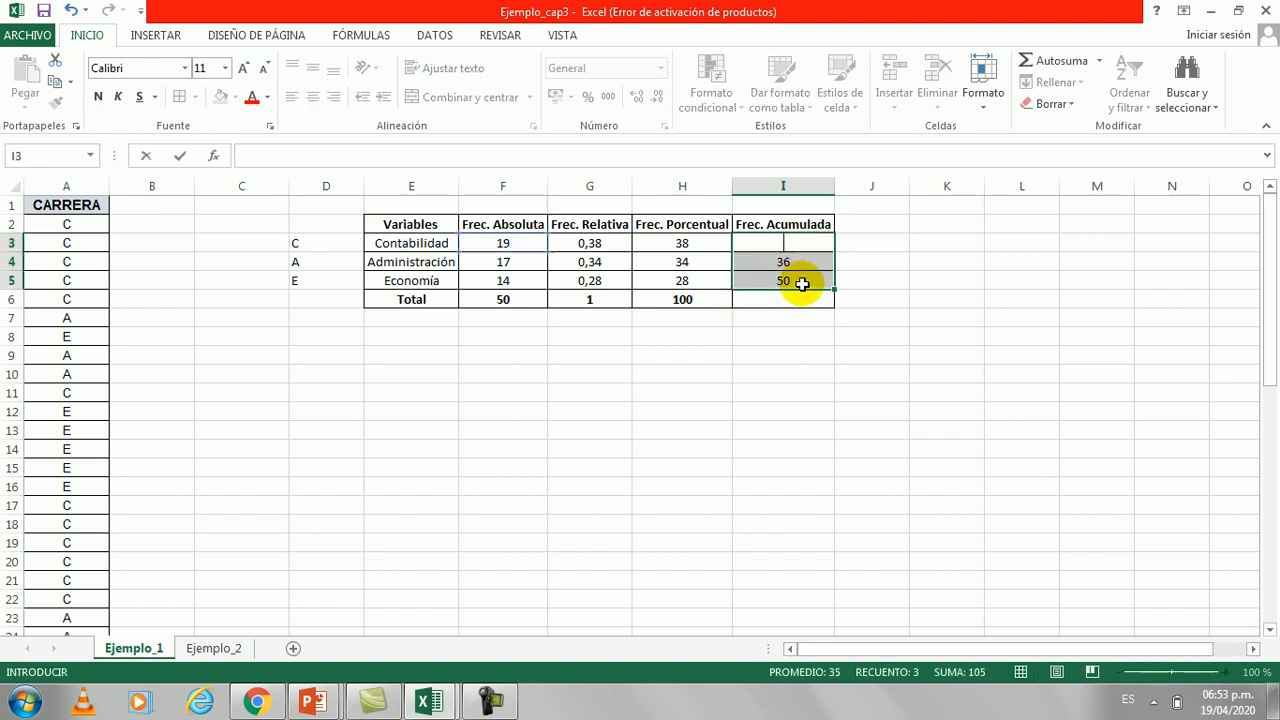
pyautogui.click(788, 280)
pyautogui.moveTo(786, 263); pyautogui.dragTo(789, 280)
pyautogui.press('Delete')
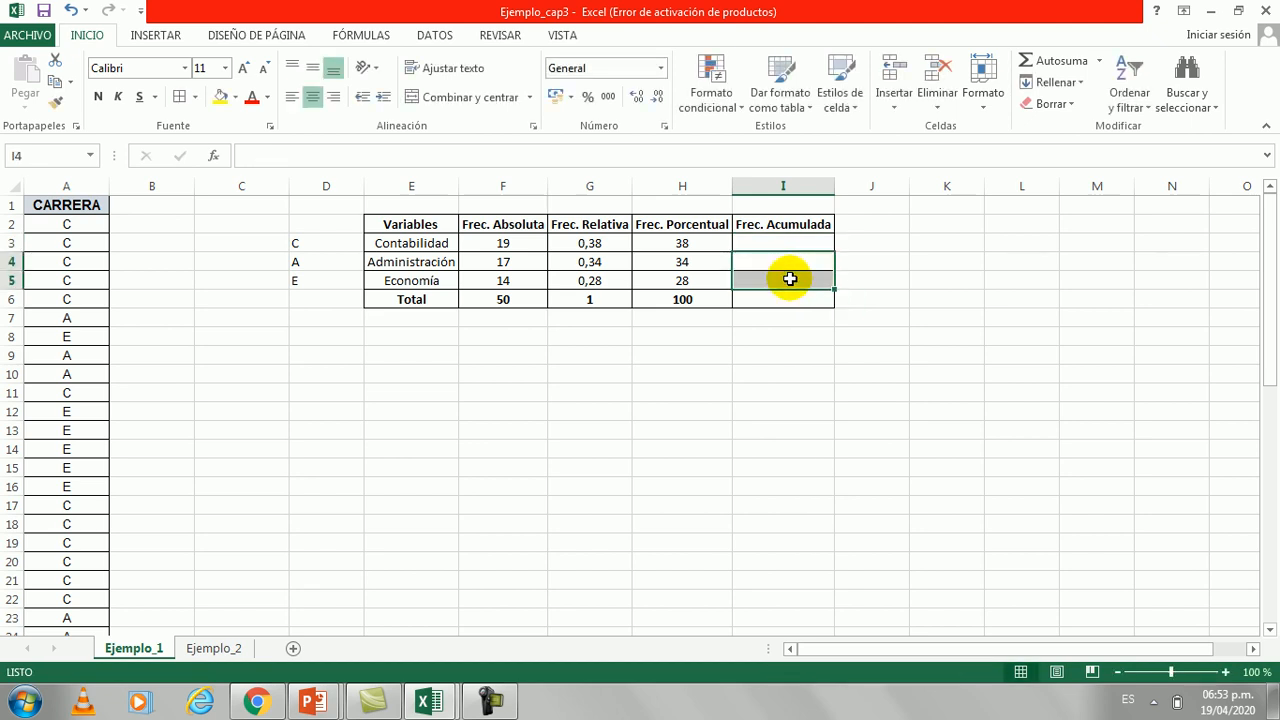
pyautogui.click(786, 246)
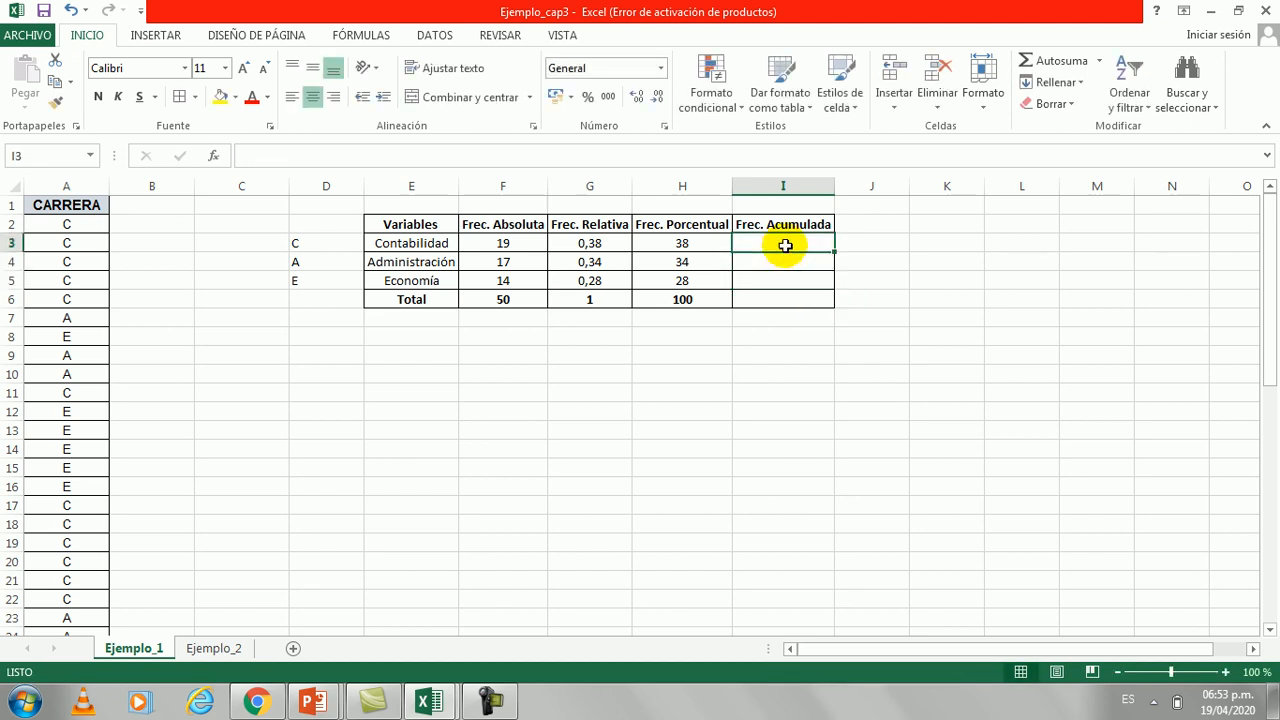
# Enter =F3 in I3 as the cumulative frequency for Contabilidad
pyautogui.write('=')
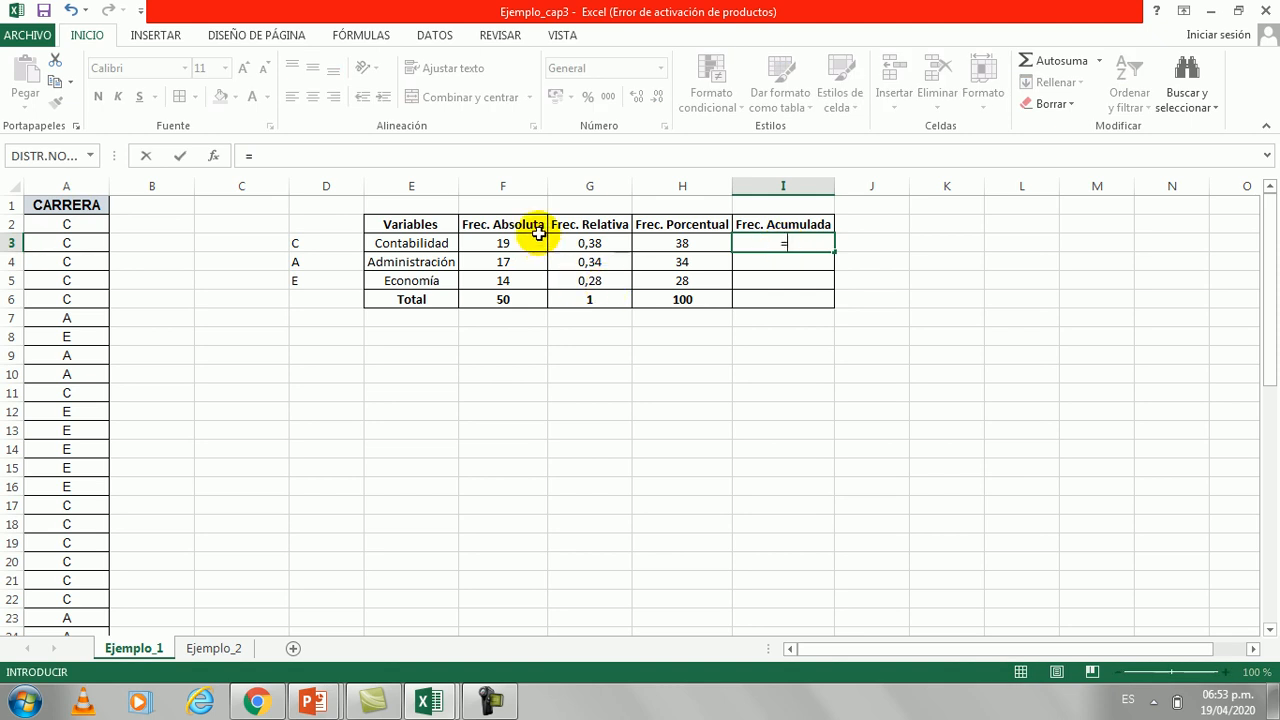
pyautogui.click(538, 242)
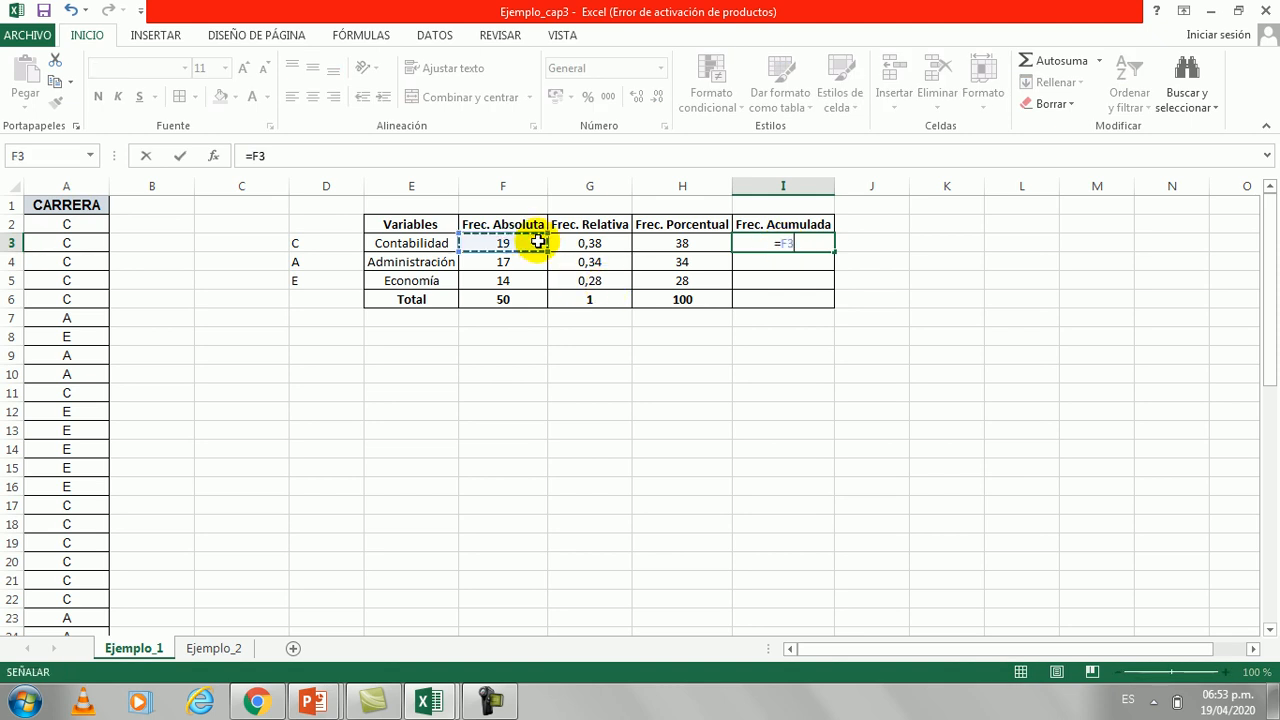
pyautogui.press('Return')
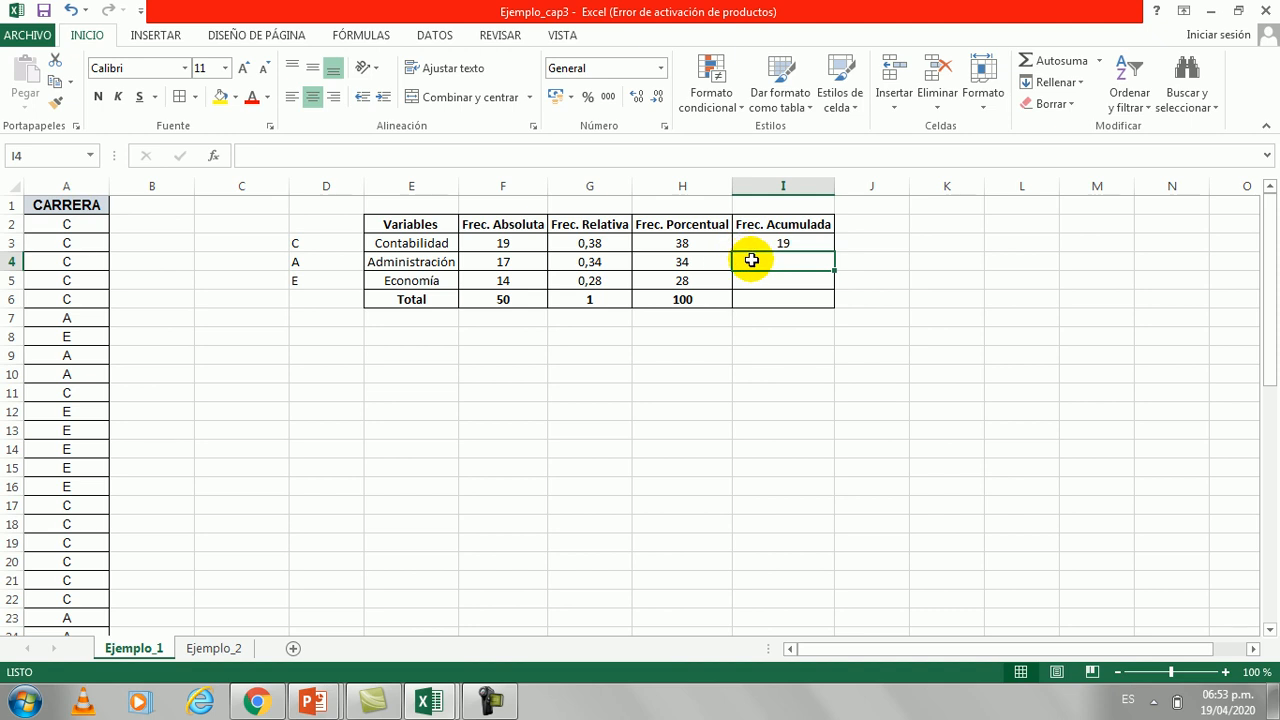
# Enter =I3+F4 in I4, copy it down to I5, and check the Economía cumulative value against the absolute frequency total
pyautogui.write('=')
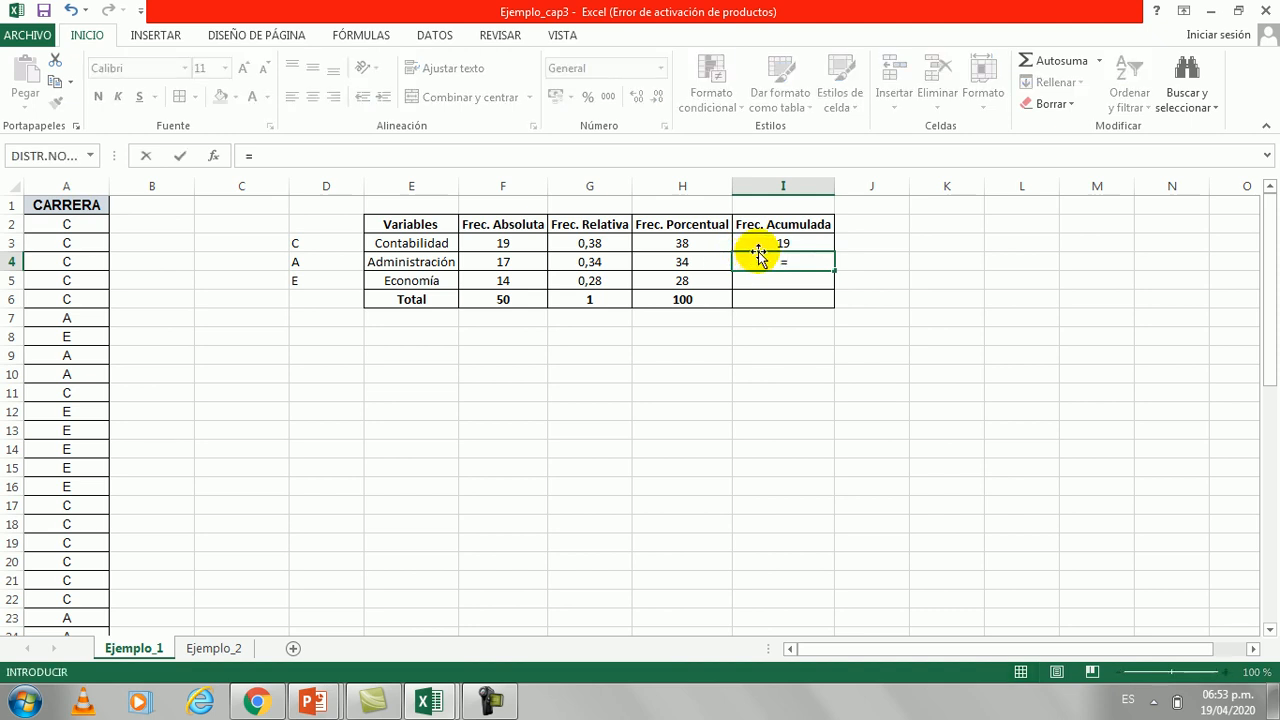
pyautogui.click(773, 240)
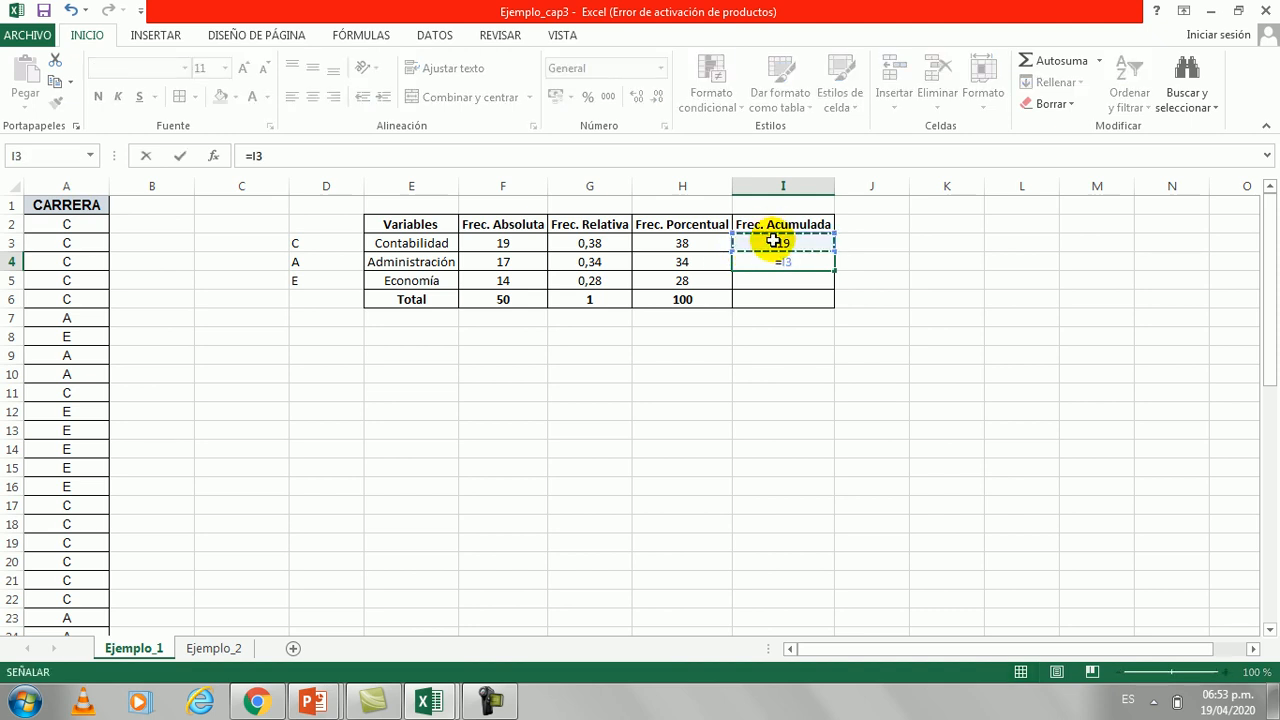
pyautogui.write('+')
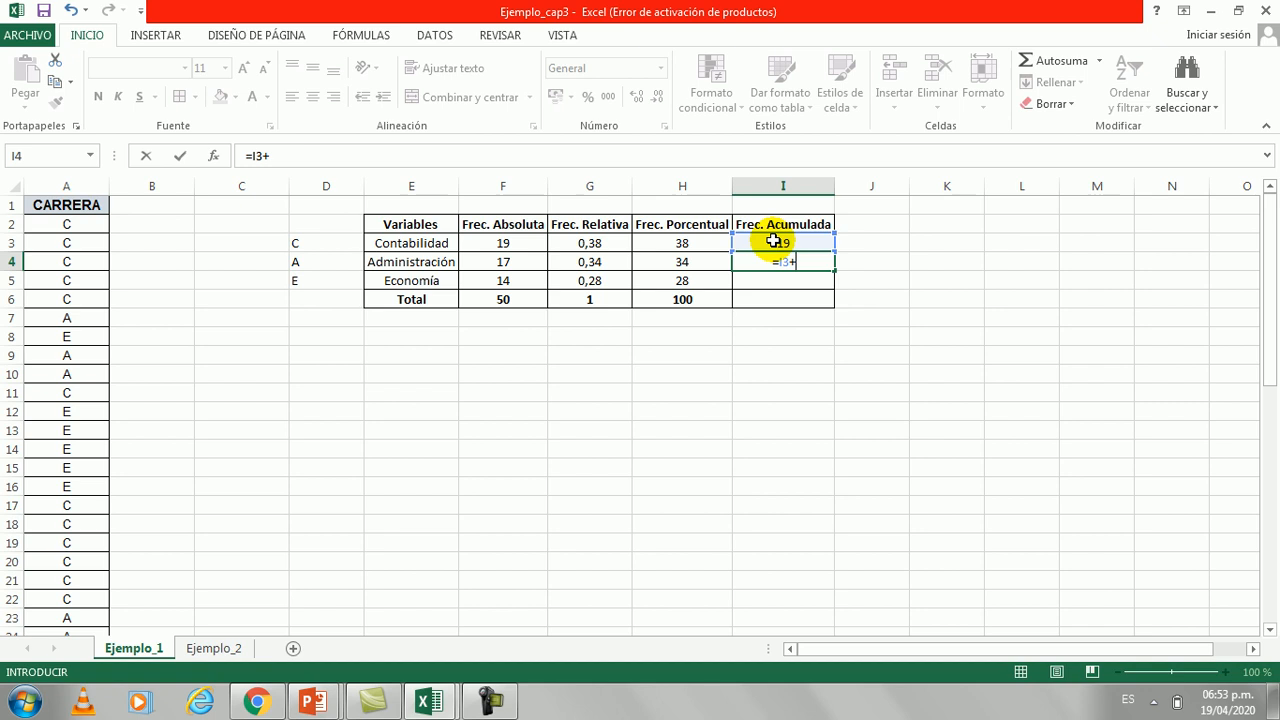
pyautogui.click(513, 262)
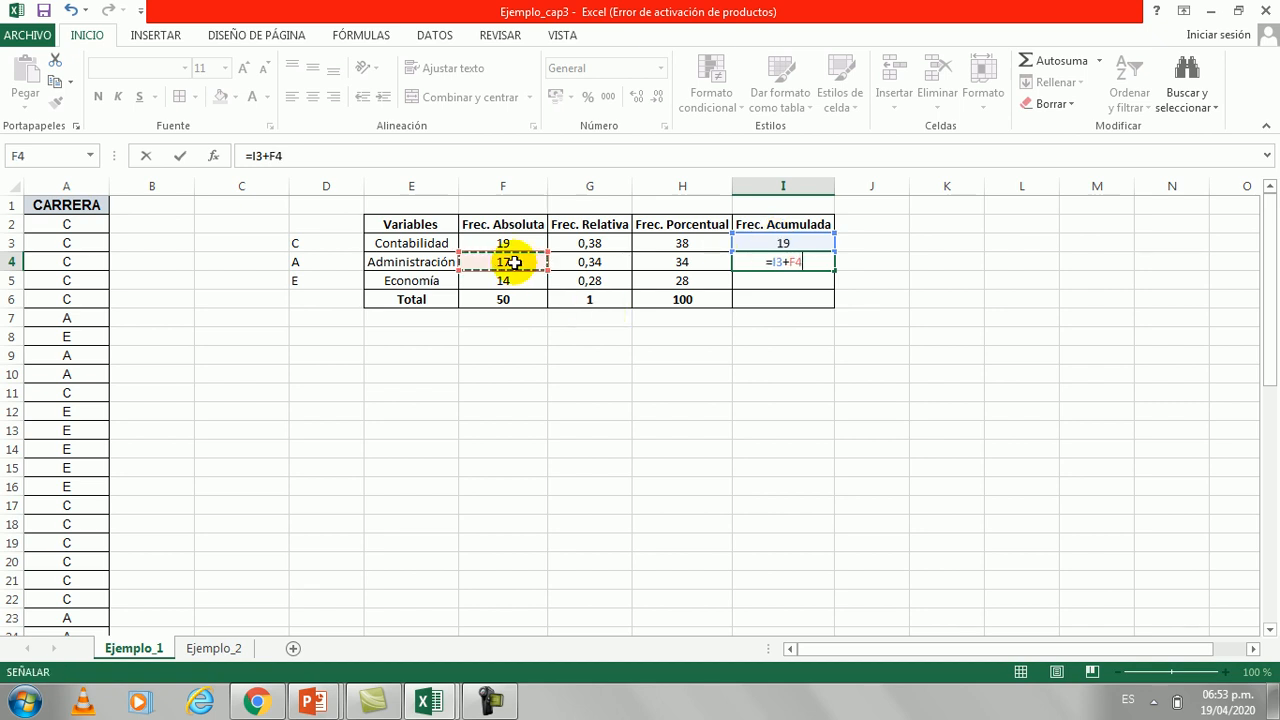
pyautogui.press('Return')
pyautogui.click(766, 260)
pyautogui.moveTo(836, 270); pyautogui.dragTo(834, 288)
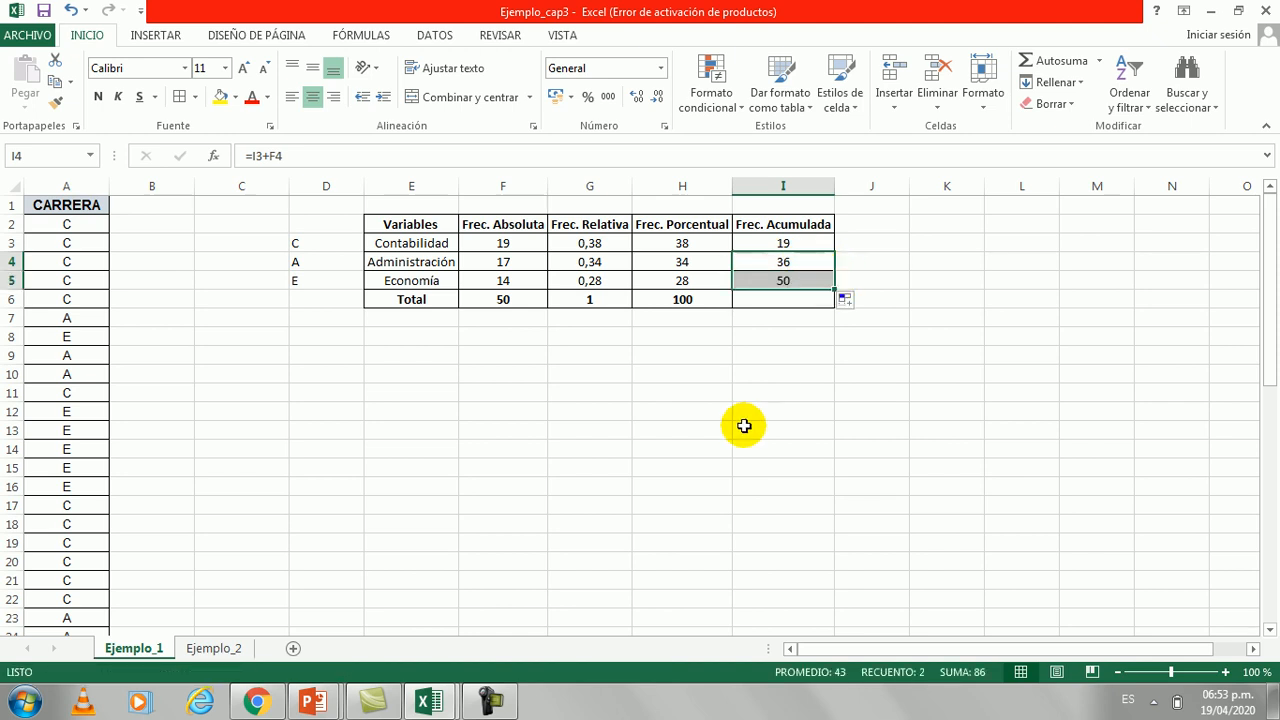
pyautogui.click(744, 426)
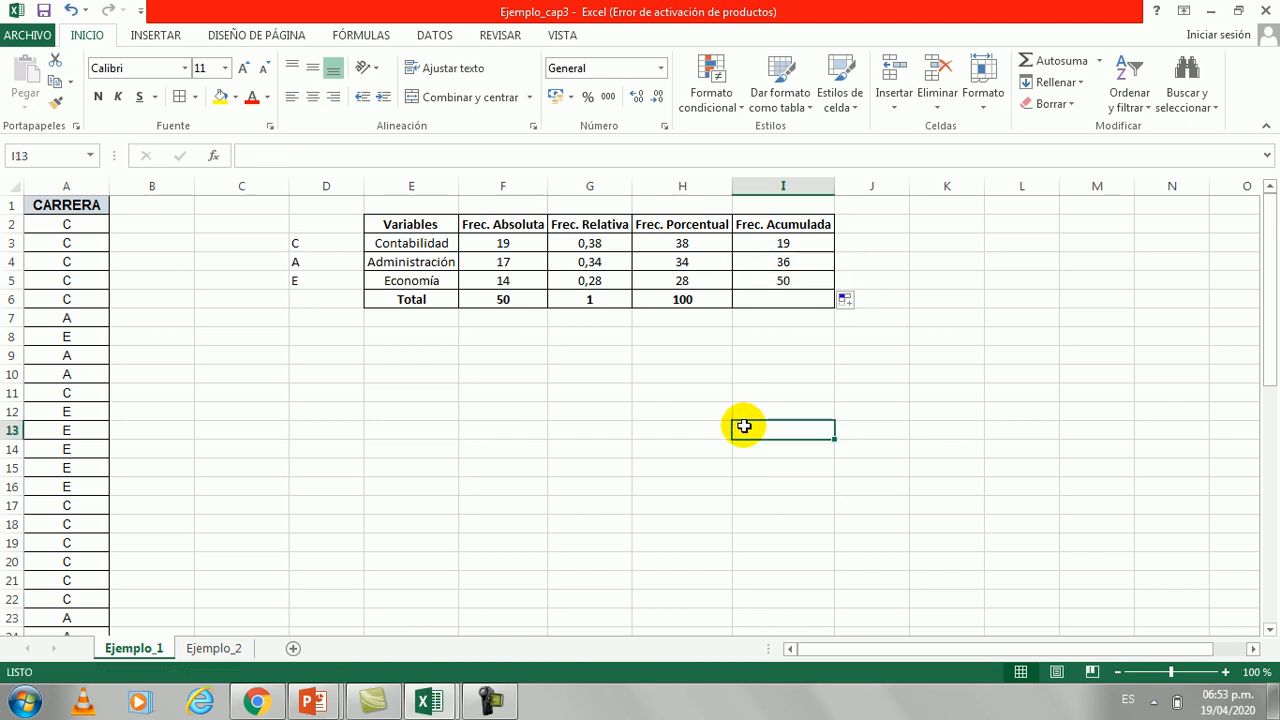
pyautogui.click(786, 284)
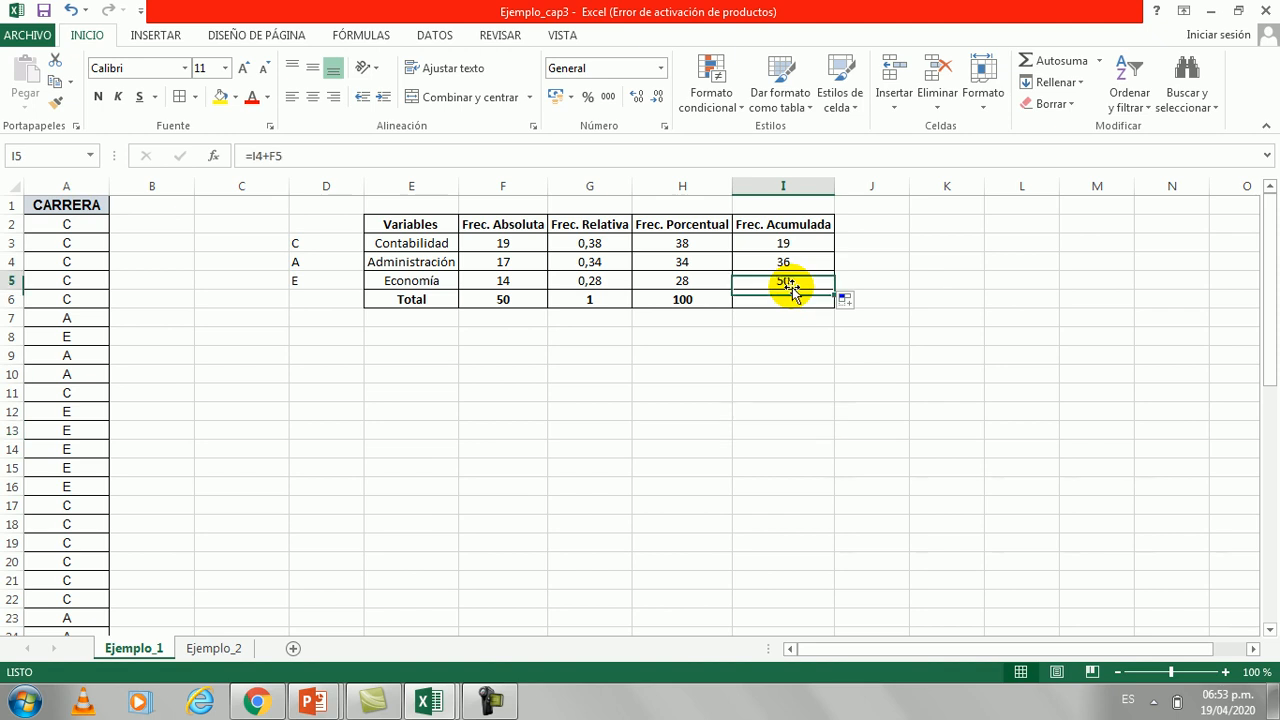
pyautogui.click(508, 302)
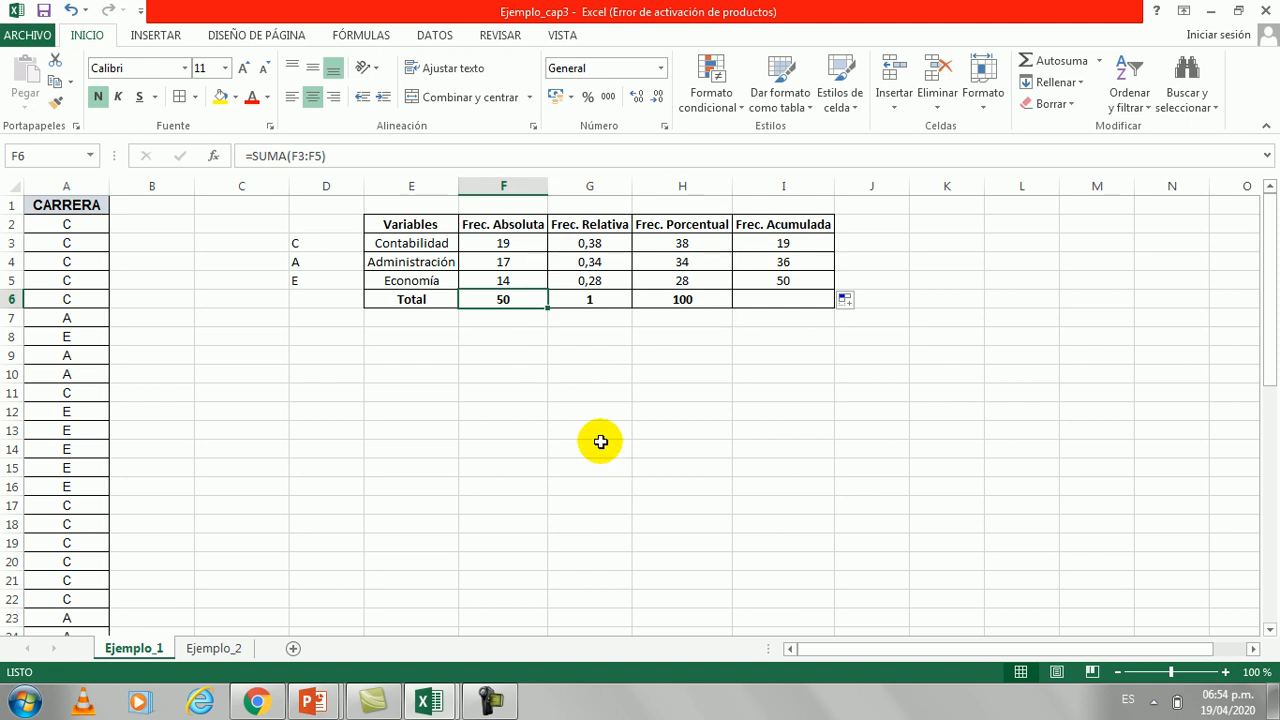
# Change the CARRERA code in A12 to C to test that the frequency table recalculates
pyautogui.click(77, 415)
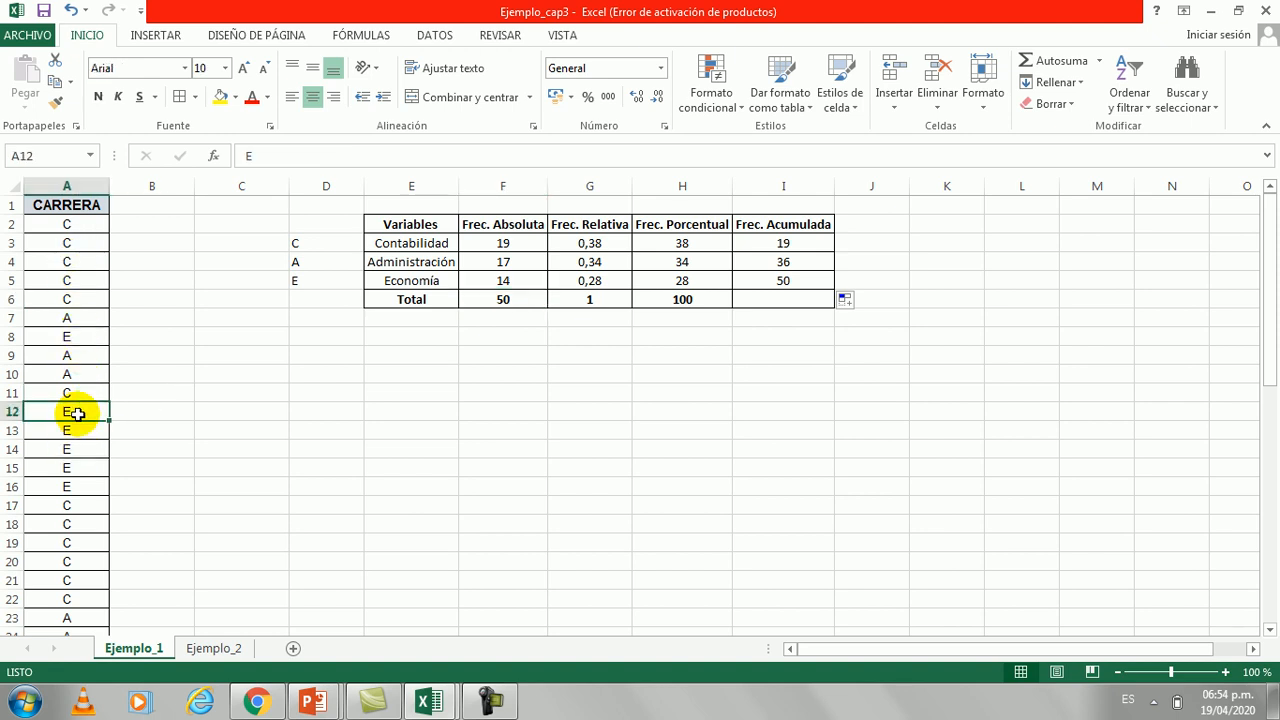
pyautogui.write('C')
pyautogui.press('Return')
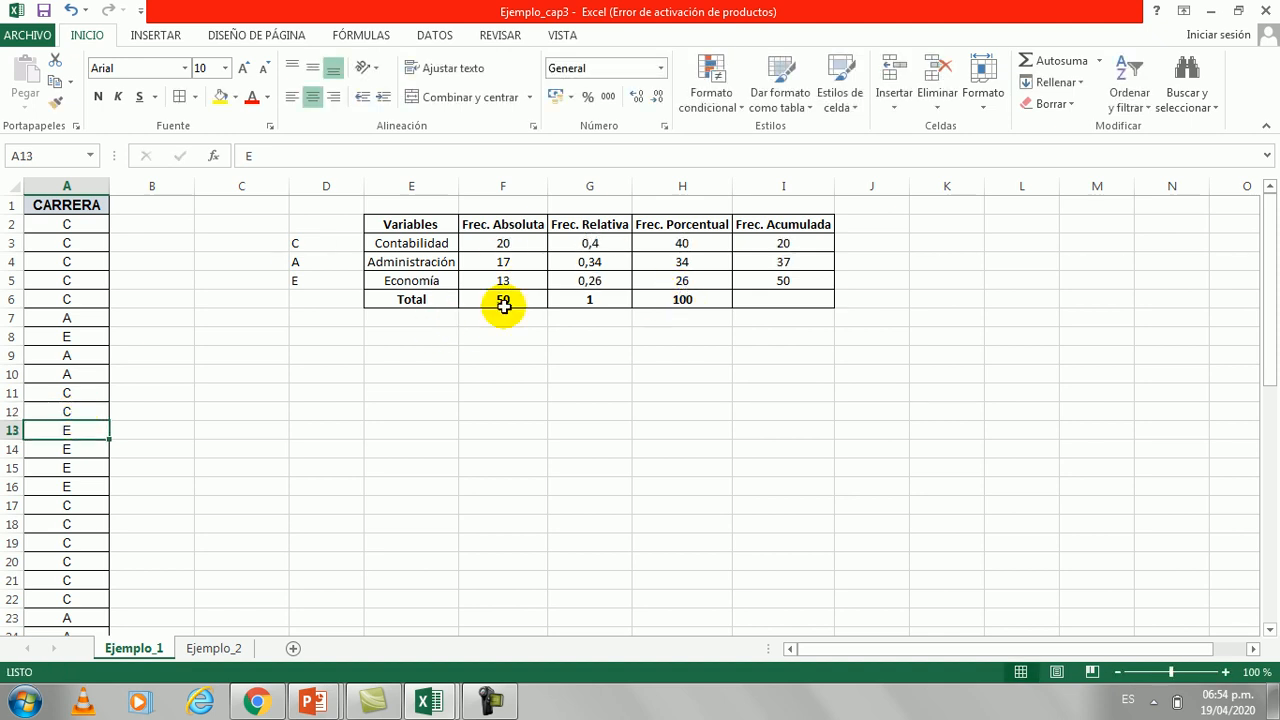